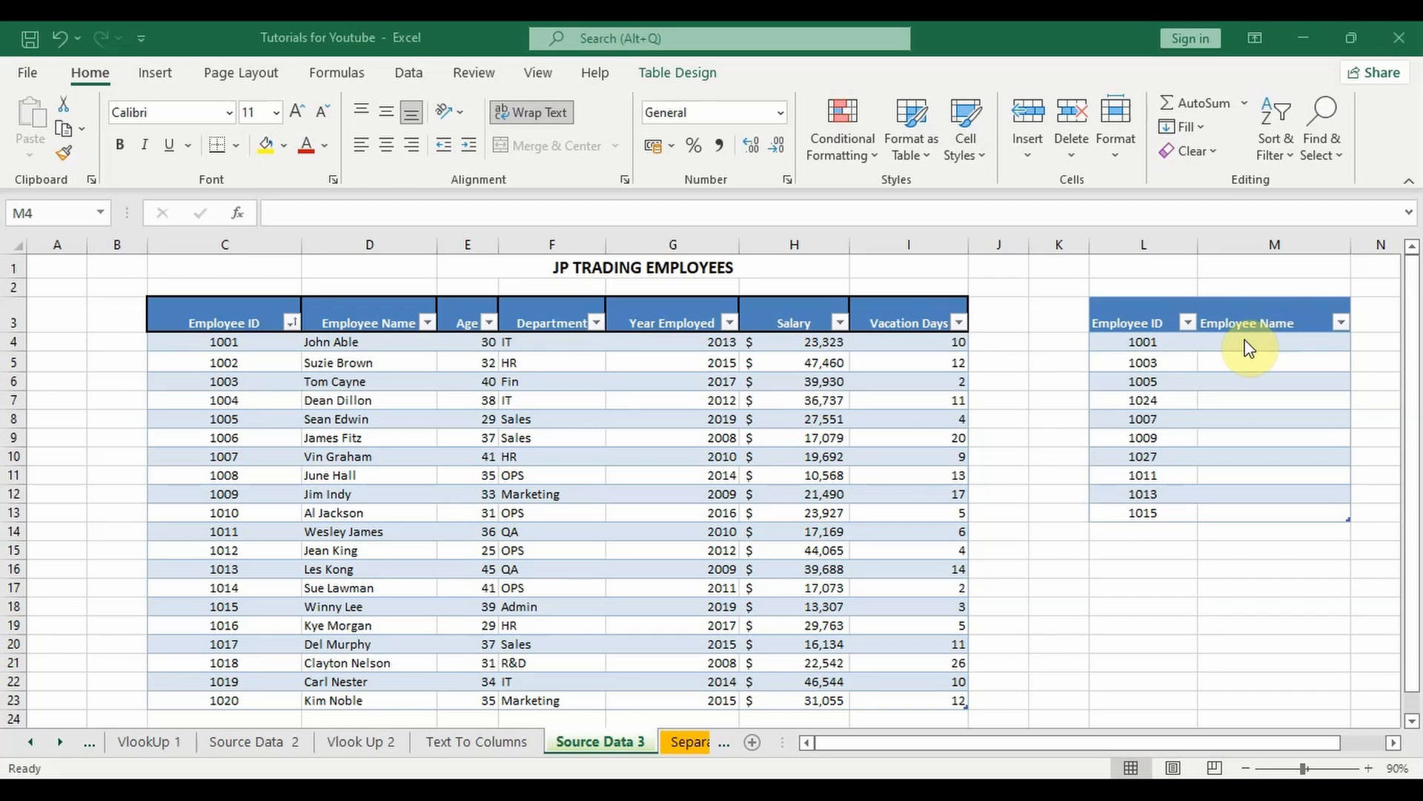
Step: Start an XLOOKUP formula in Employee Name cell M4, using the same row's Employee ID as the lookup value
left_click(1249, 338)
left_click(1250, 356)
left_click(1248, 343)
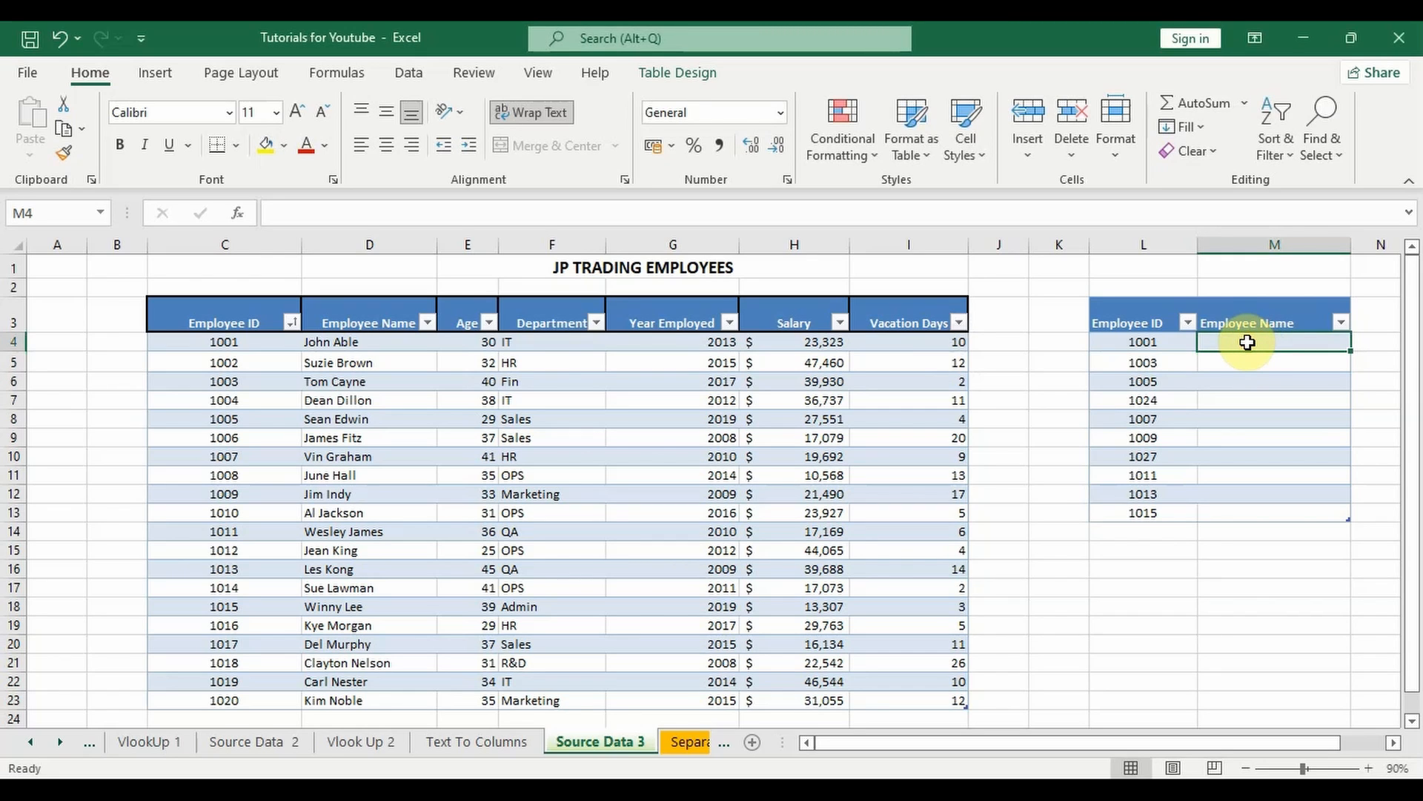
type("=")
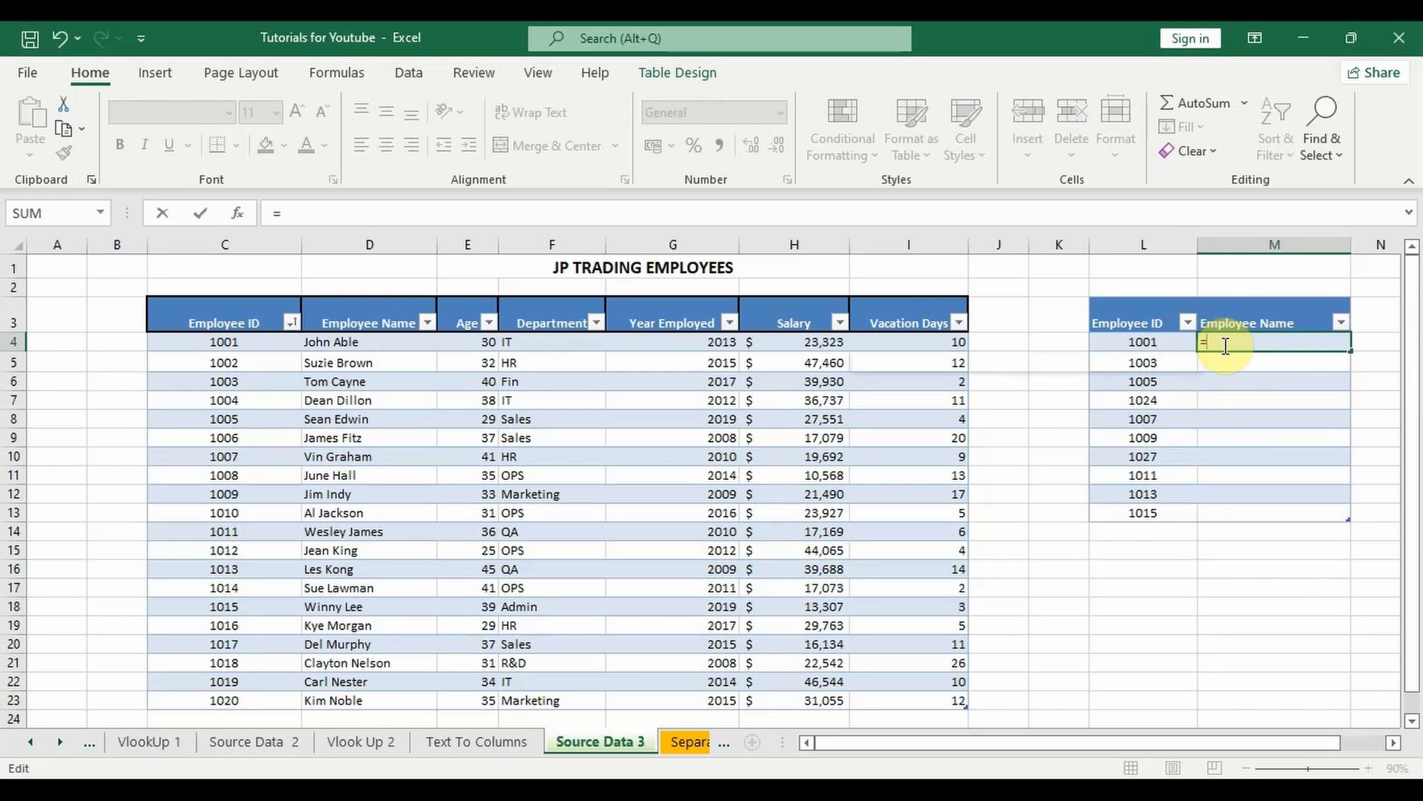
type("xloo")
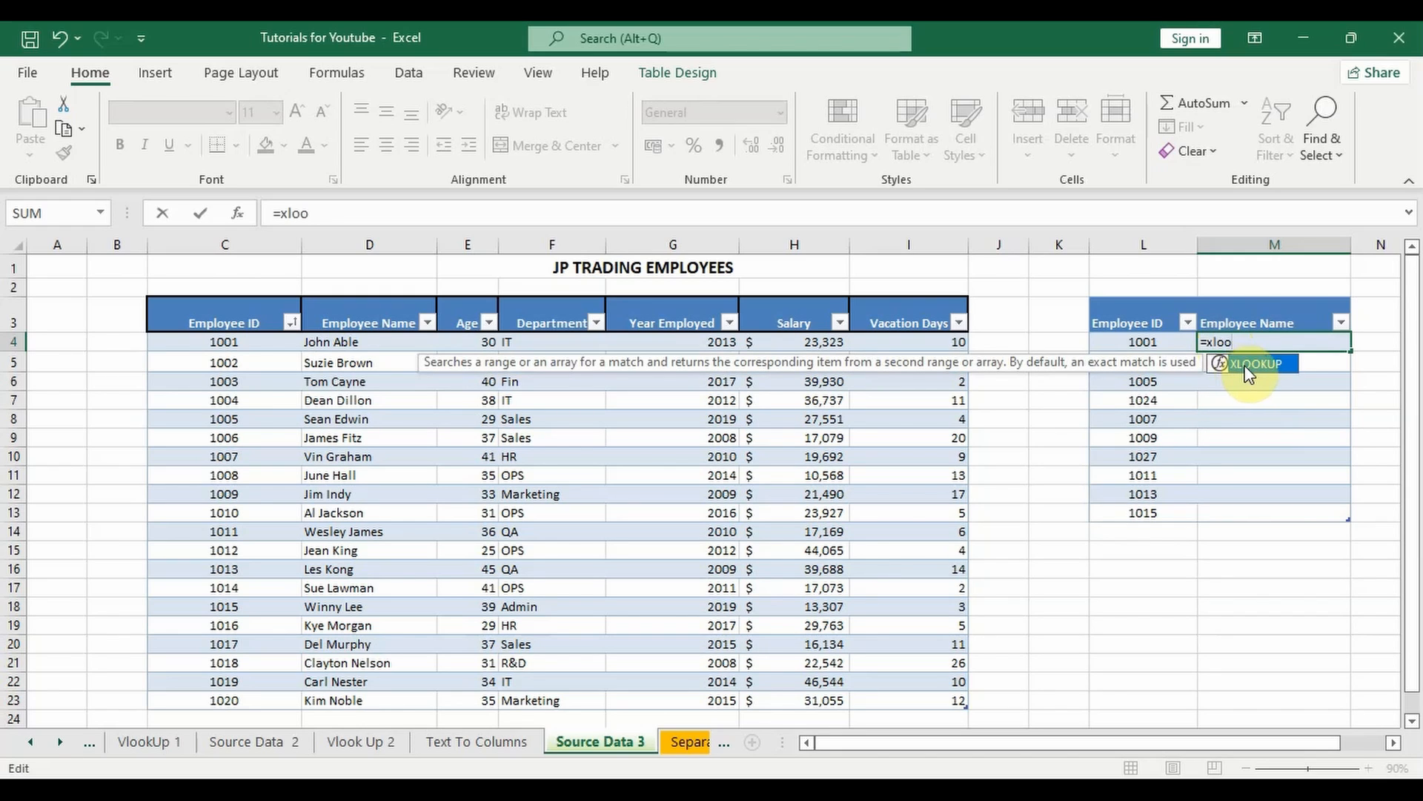
double_click(1244, 365)
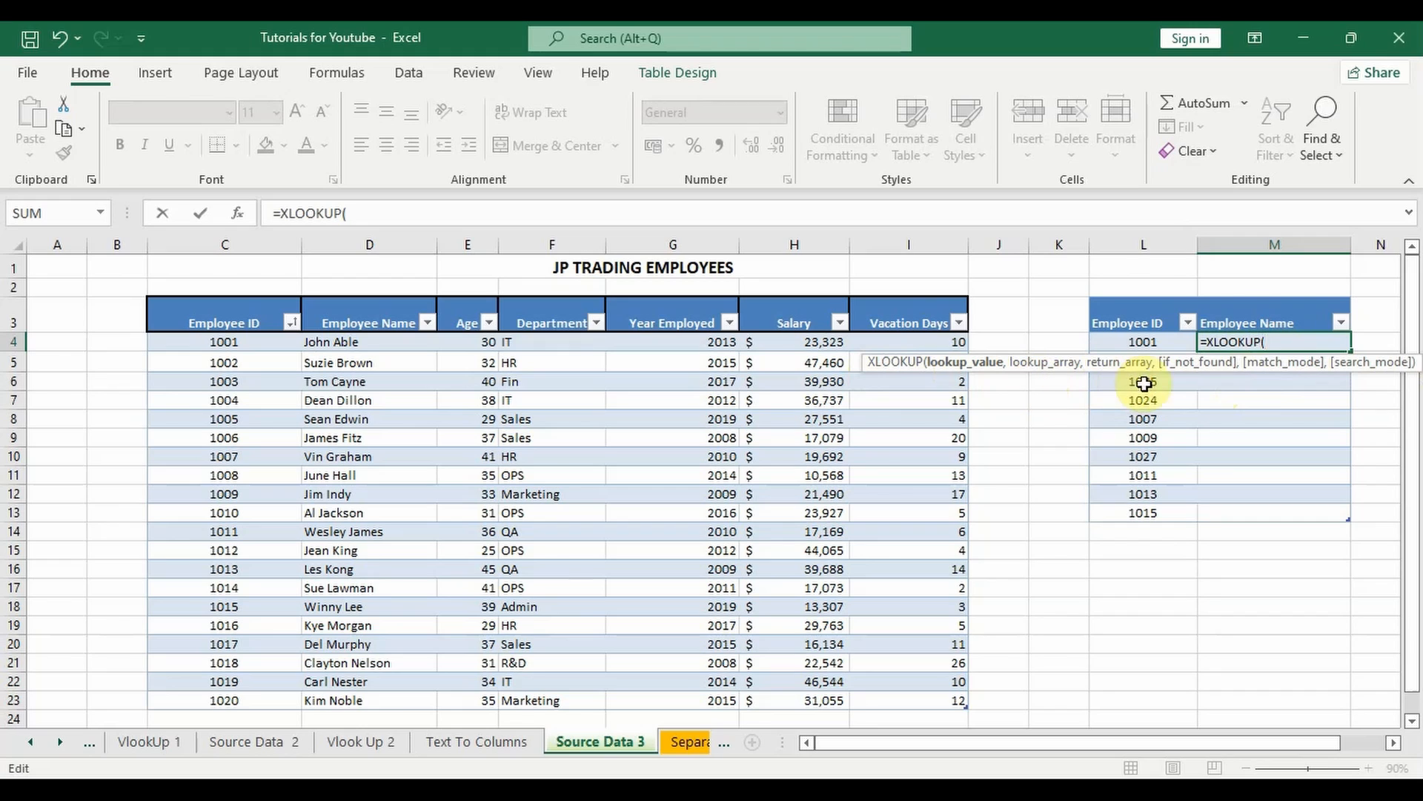
left_click(1275, 342)
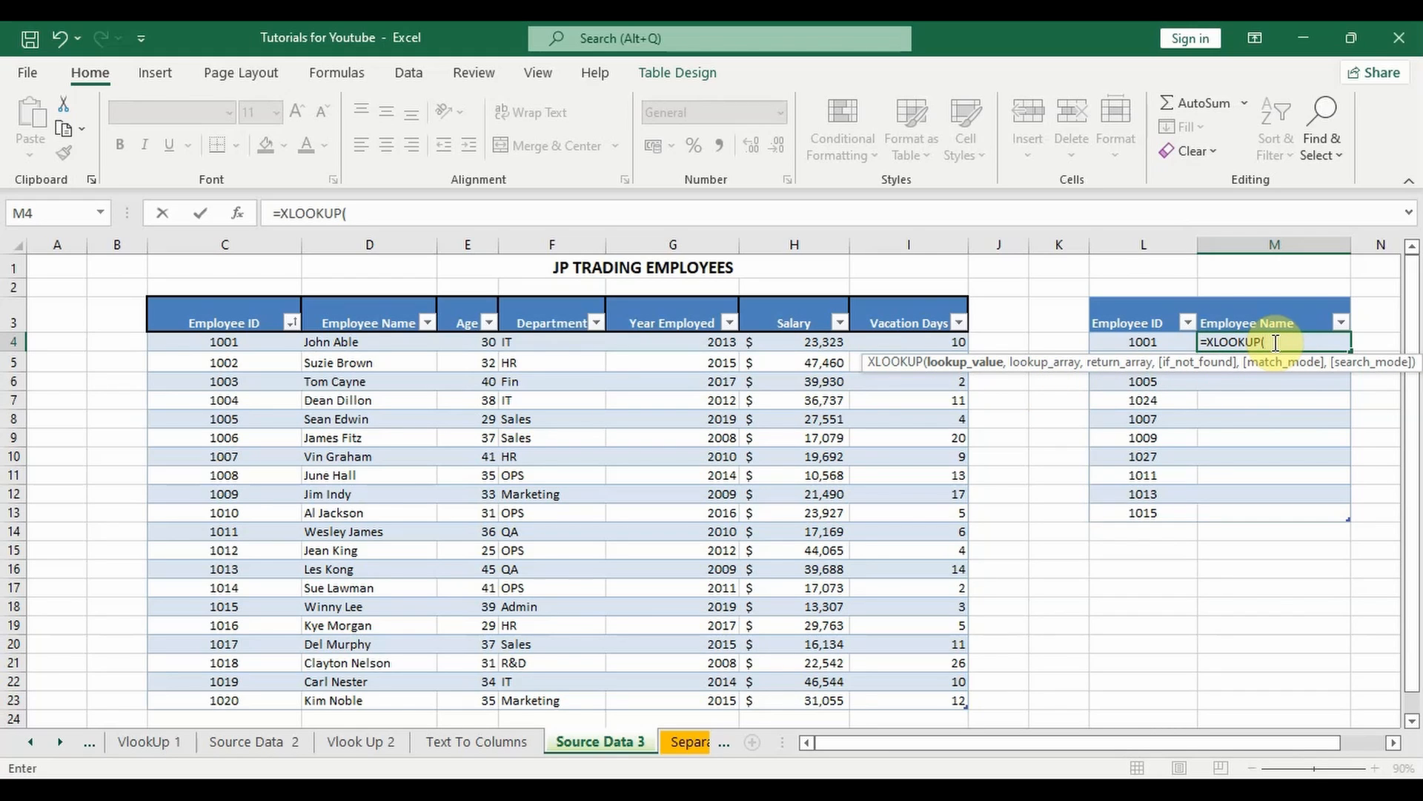
left_click(1154, 342)
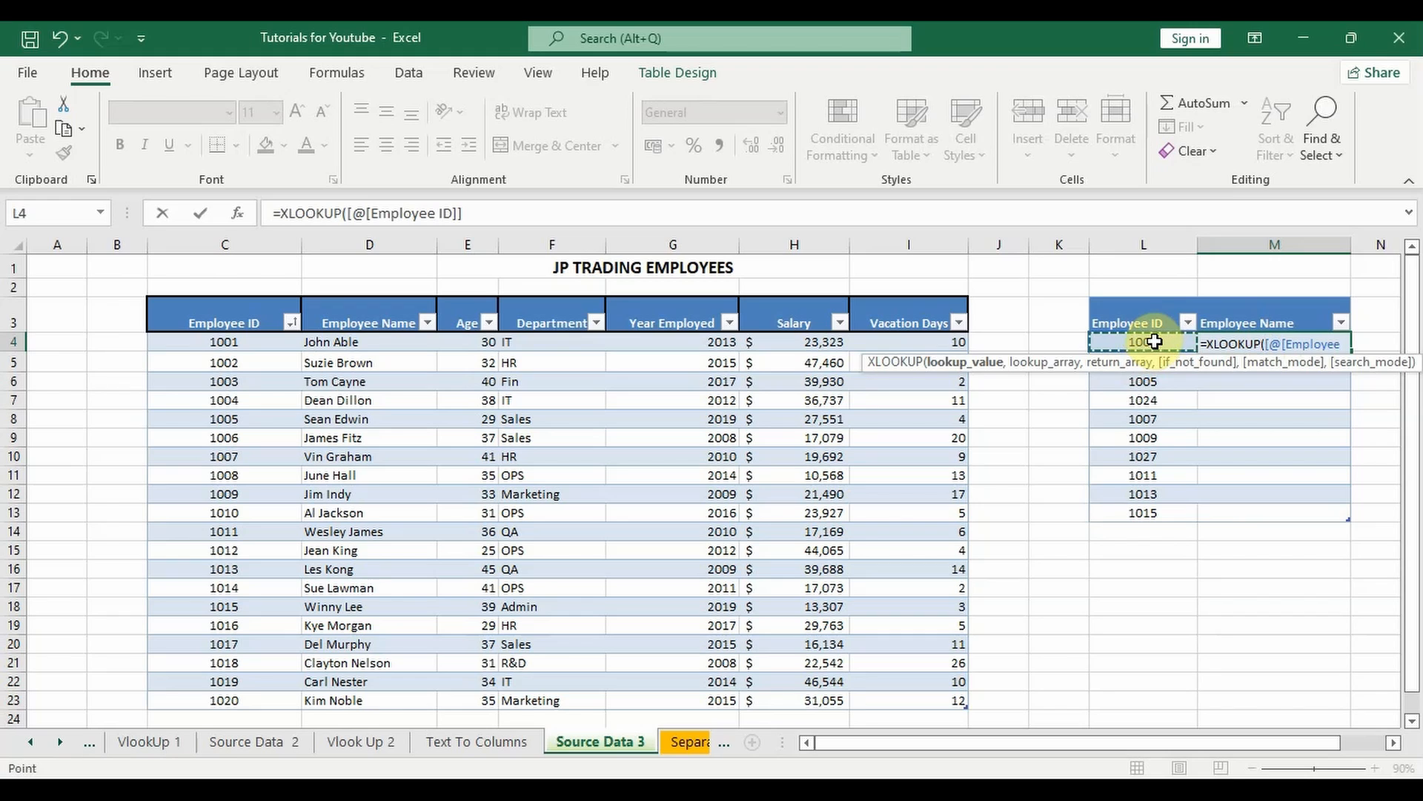
type(",")
Step: Set the formula's lookup array to the whole Employee ID column of the main JP Trading Employees table
left_click(1234, 364)
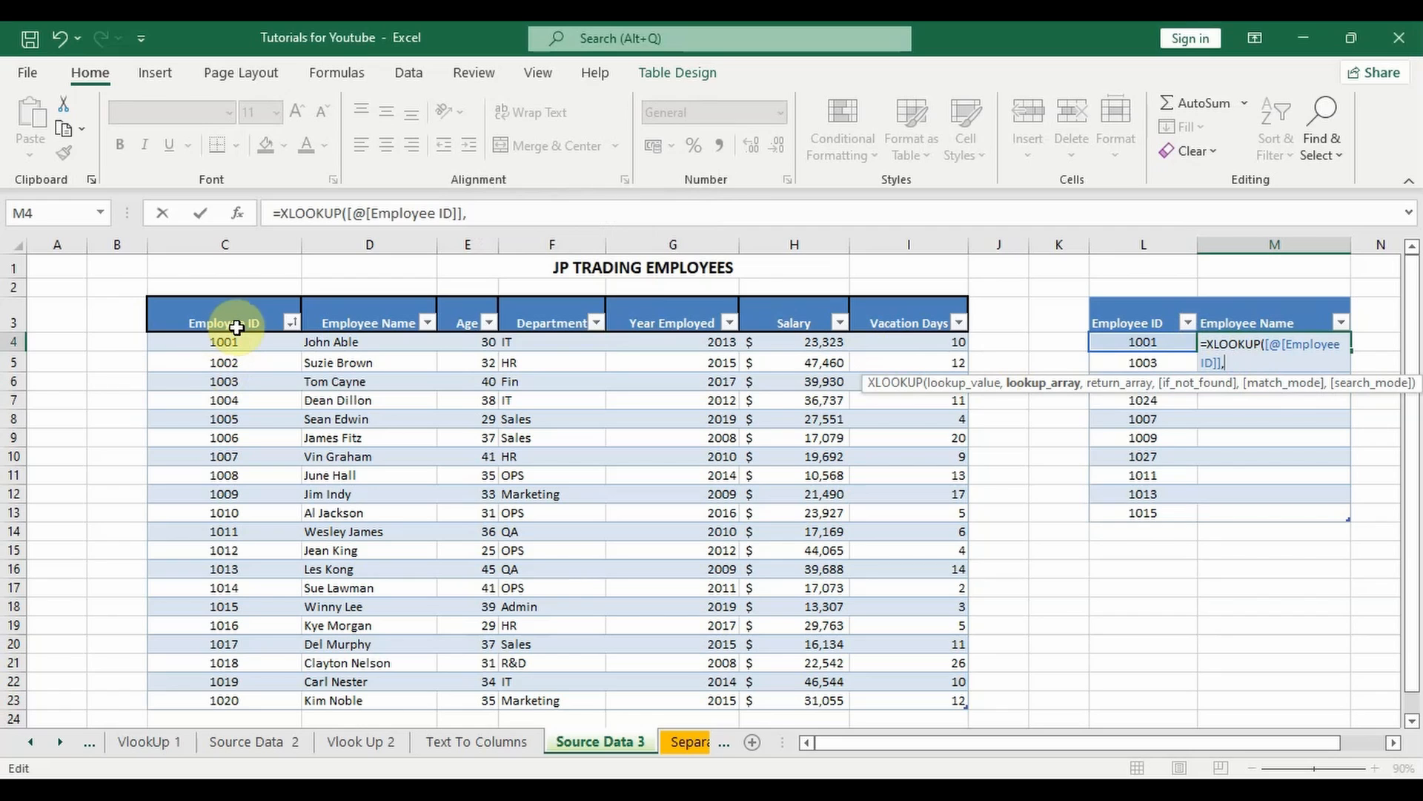
left_click(250, 343)
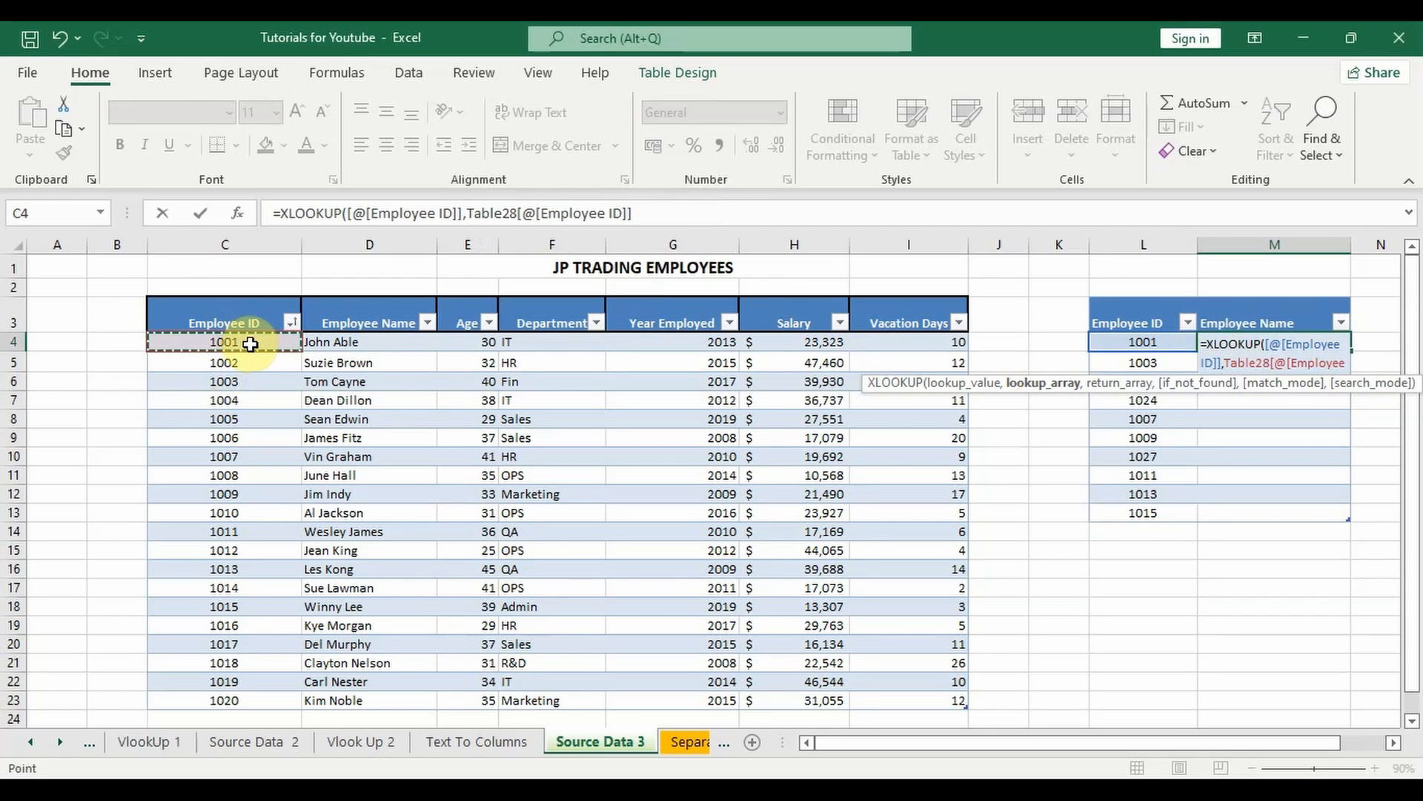
key("ctrl+shift+Down")
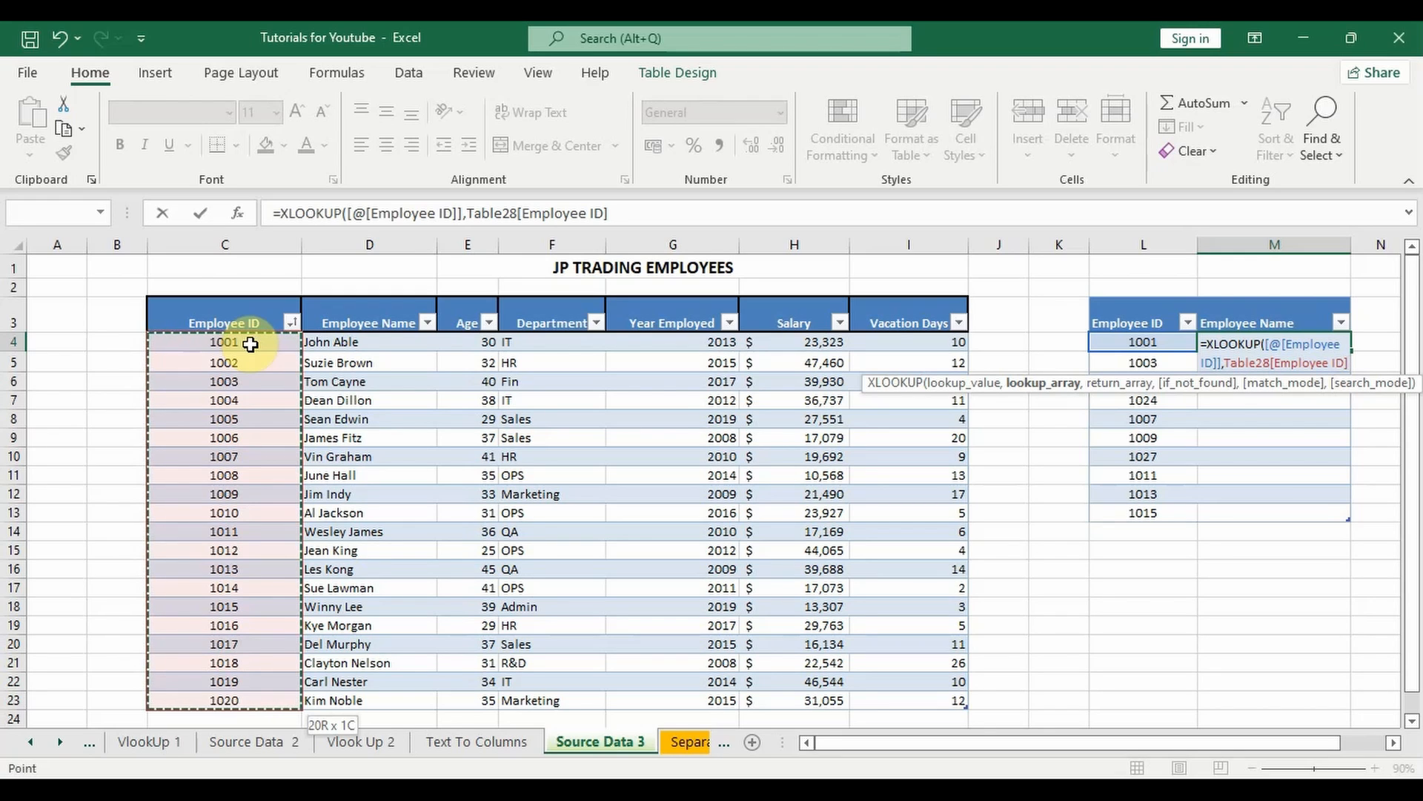
type(",")
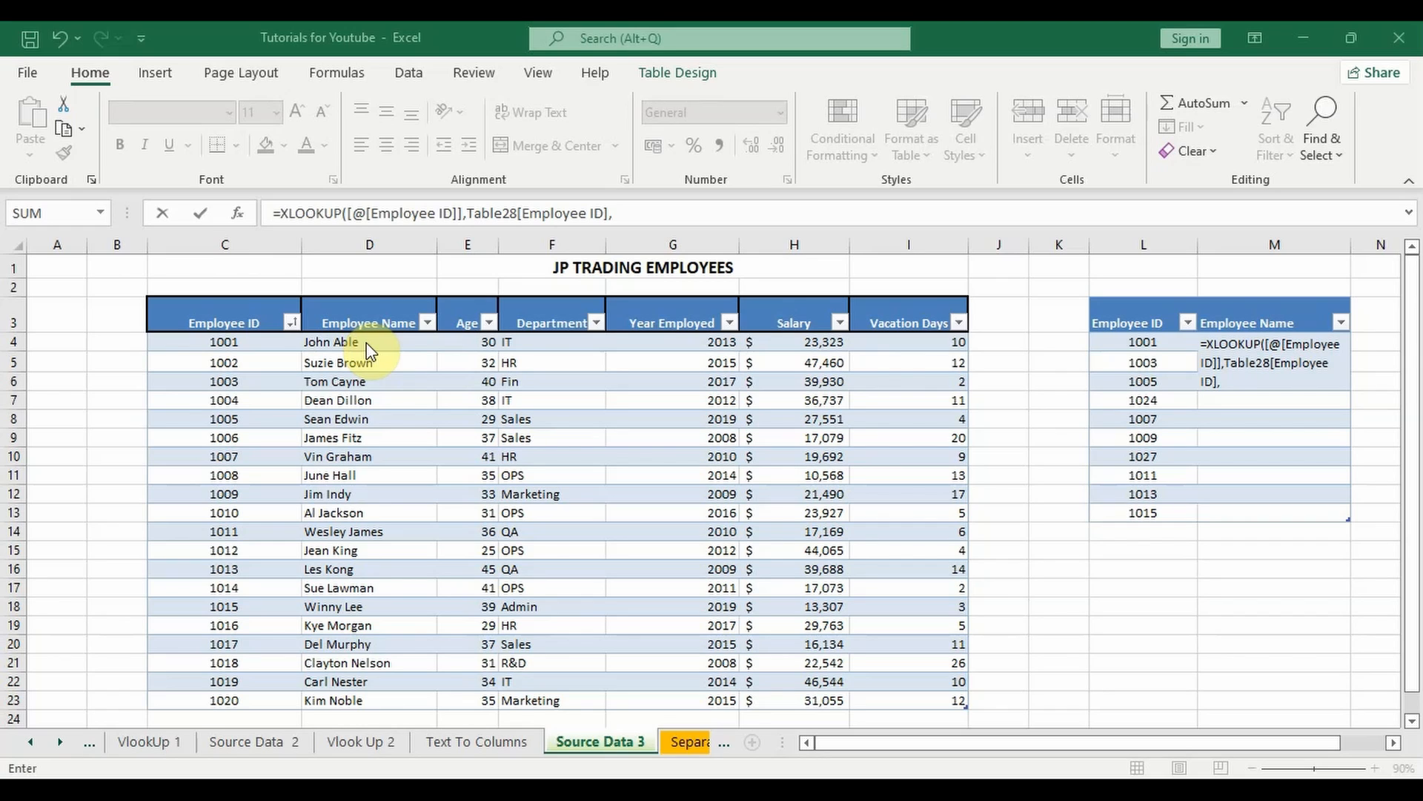
Step: Set the return array to the main table's whole Employee Name column and complete the XLOOKUP formula
left_click(368, 343)
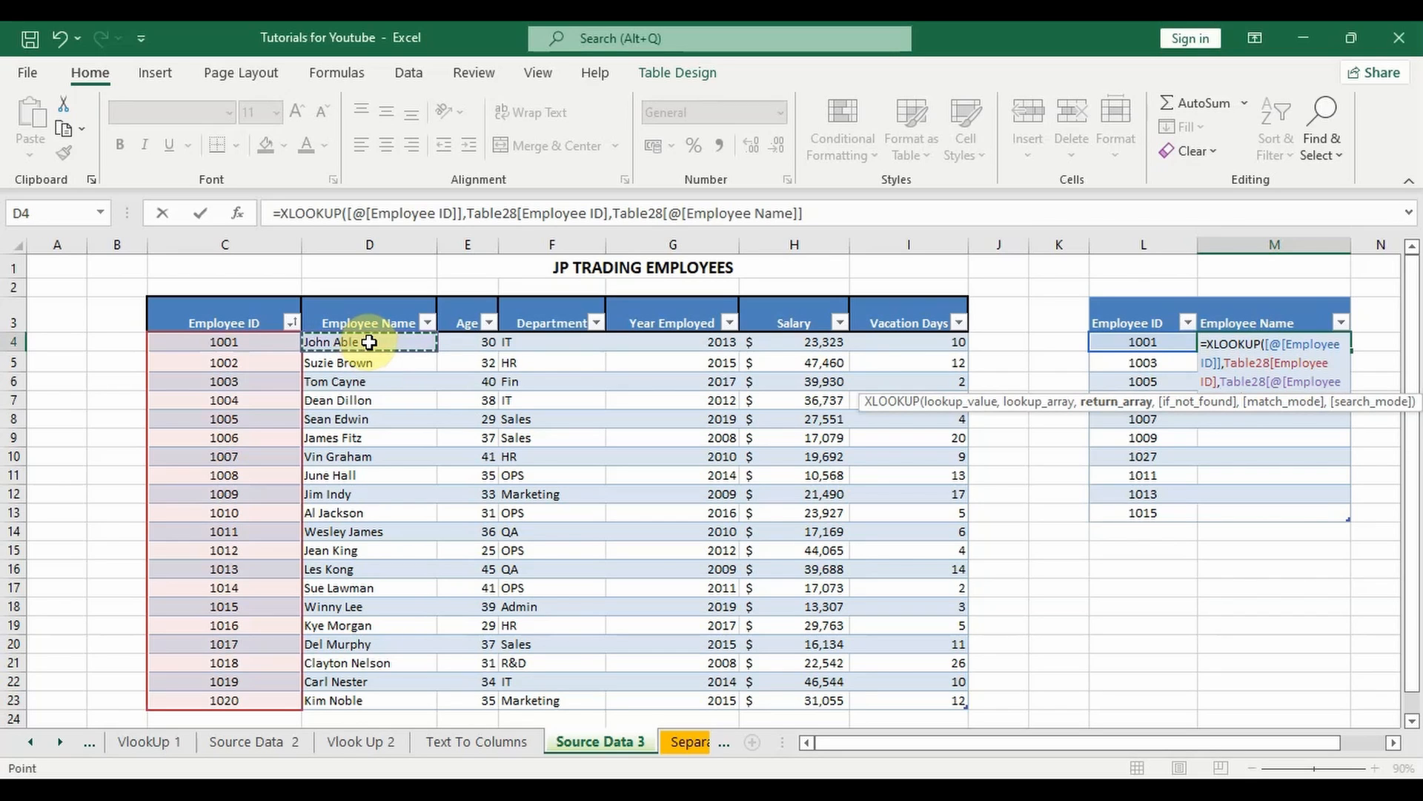
key("ctrl+shift+Down")
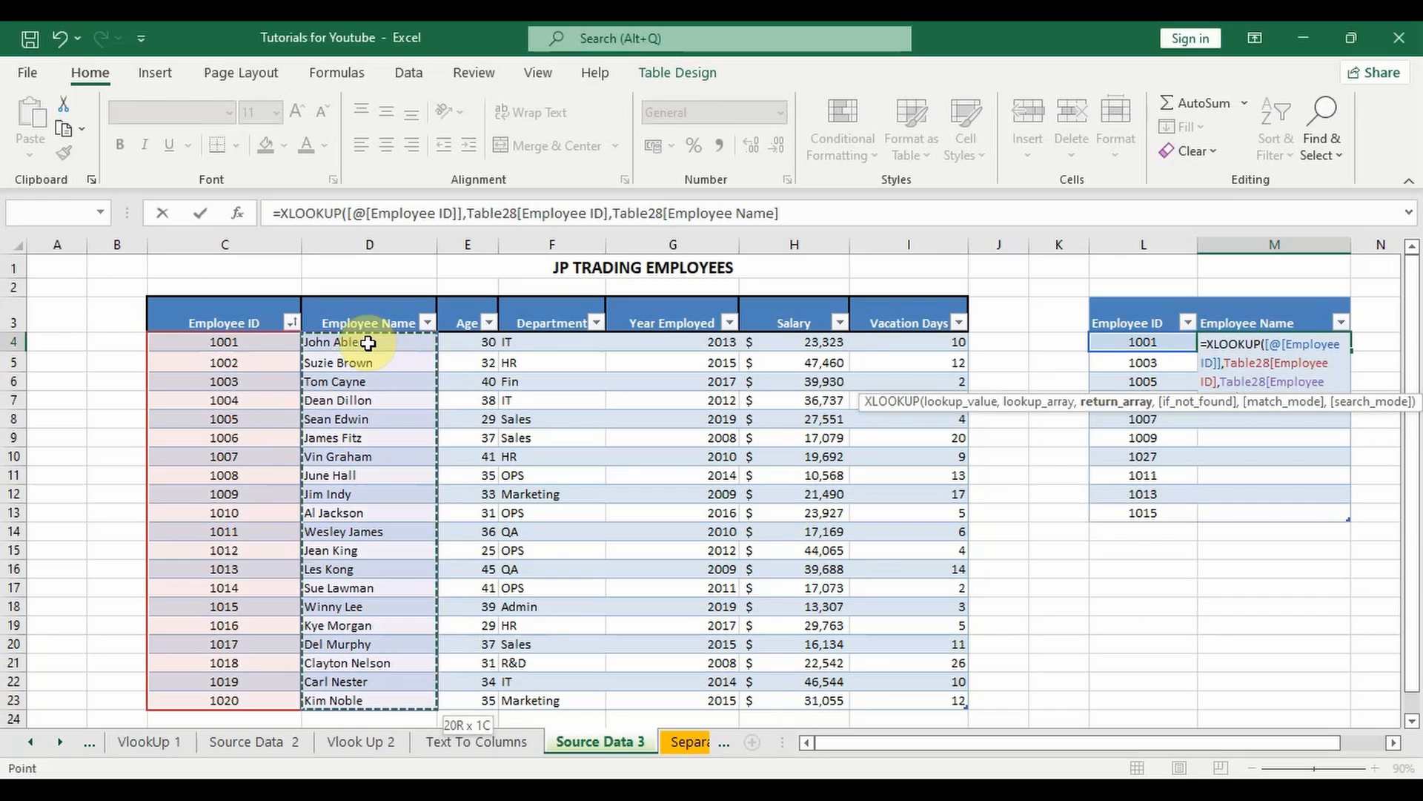
type(")")
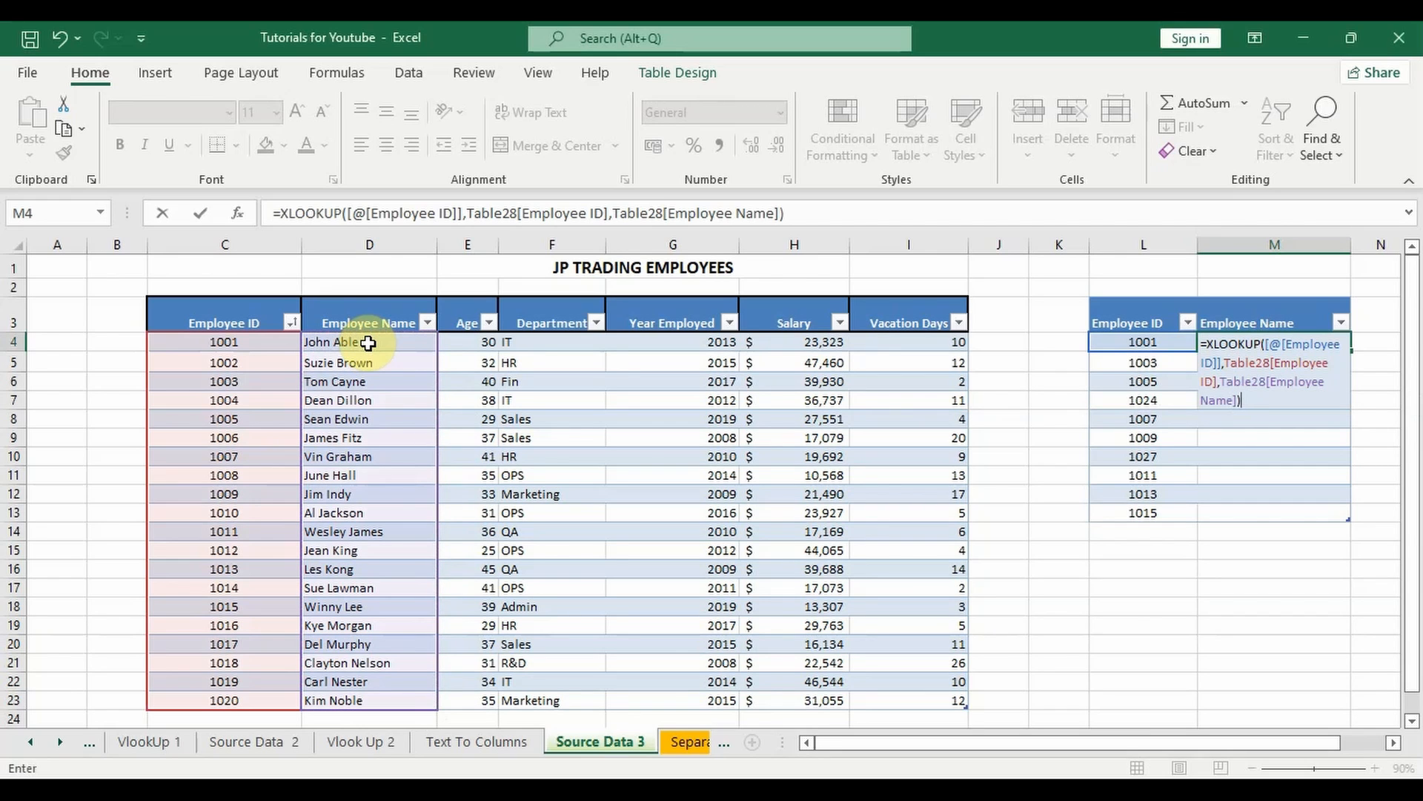
key("Return")
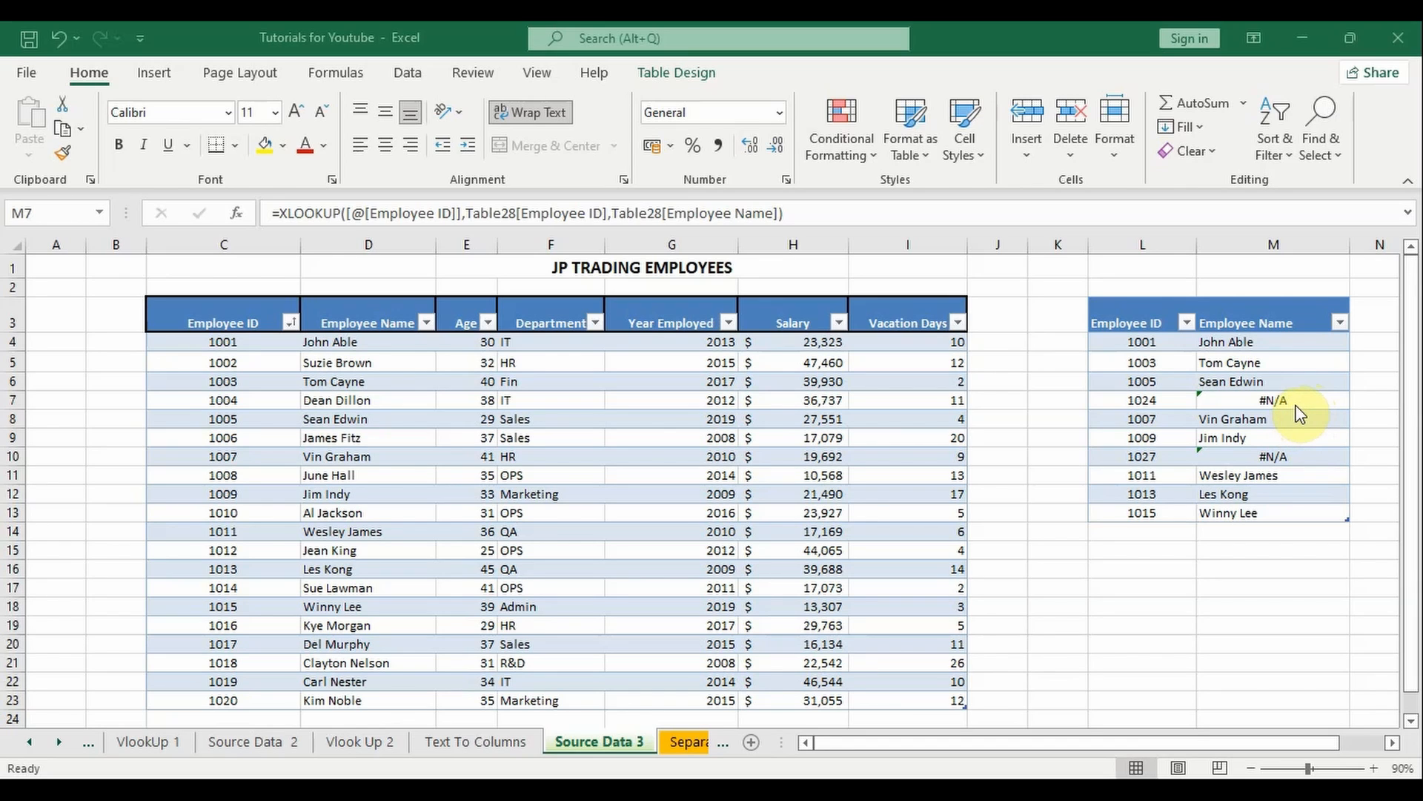
Step: Add the if_not_found text "Employee ID Doesn't Exist" to the XLOOKUP formula in M4
left_click(1261, 341)
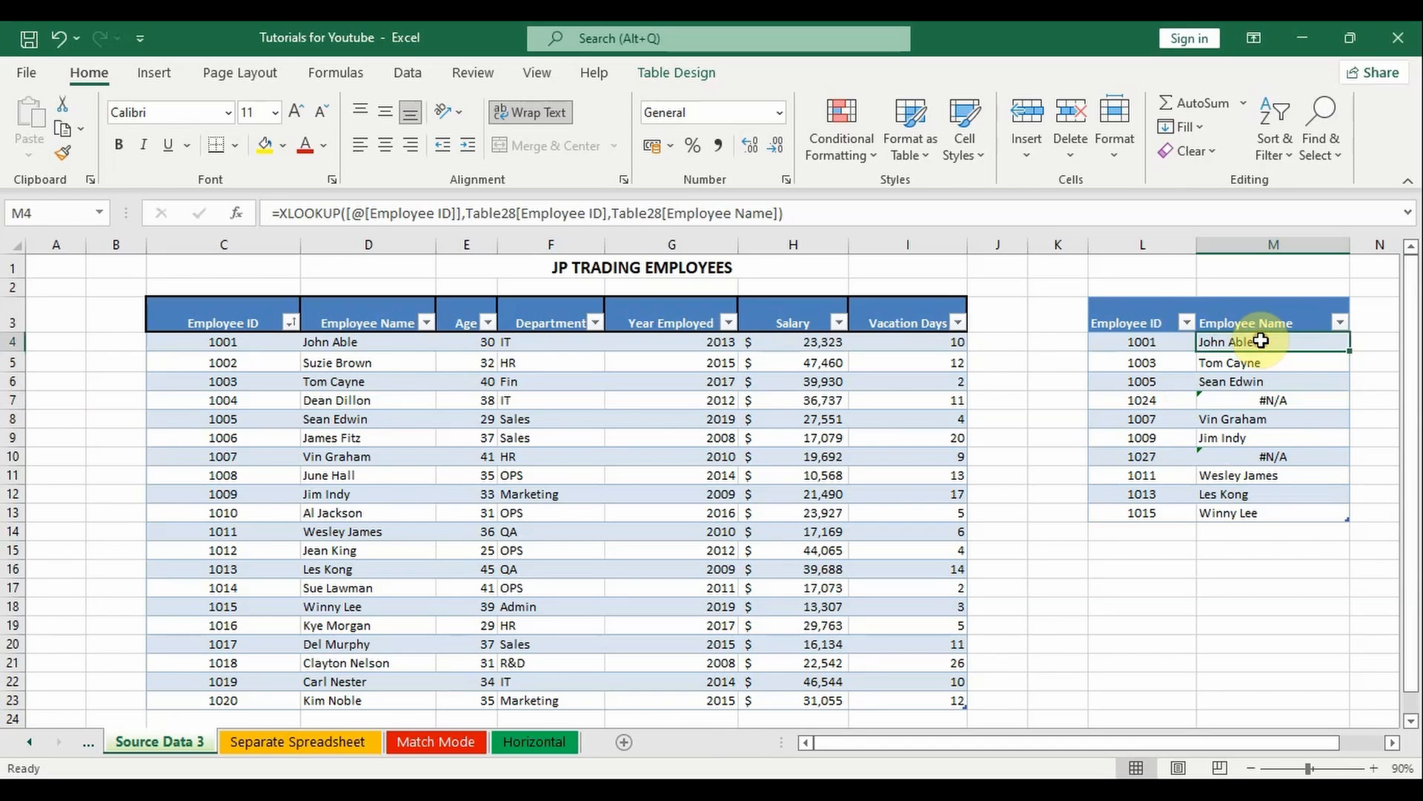
left_click(779, 213)
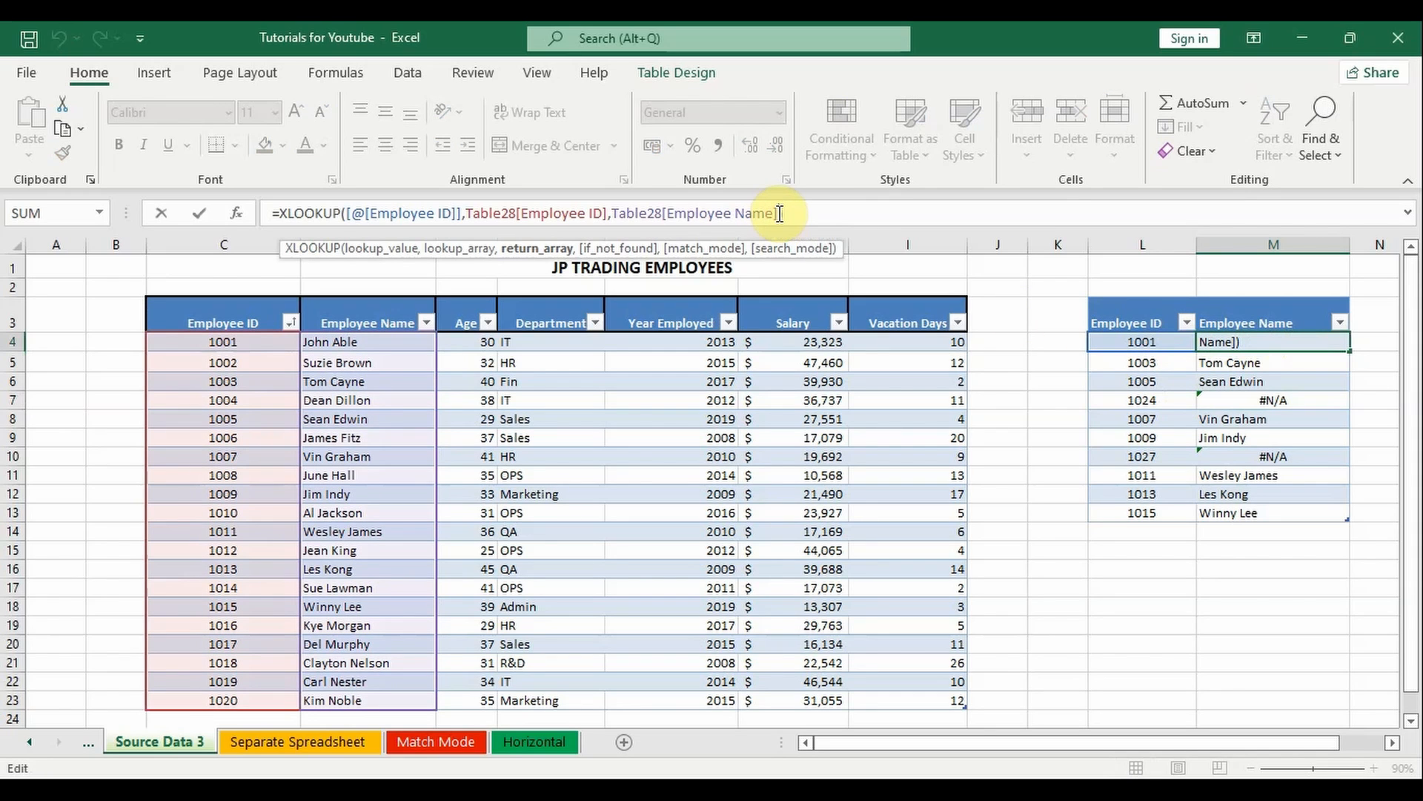
type(",")
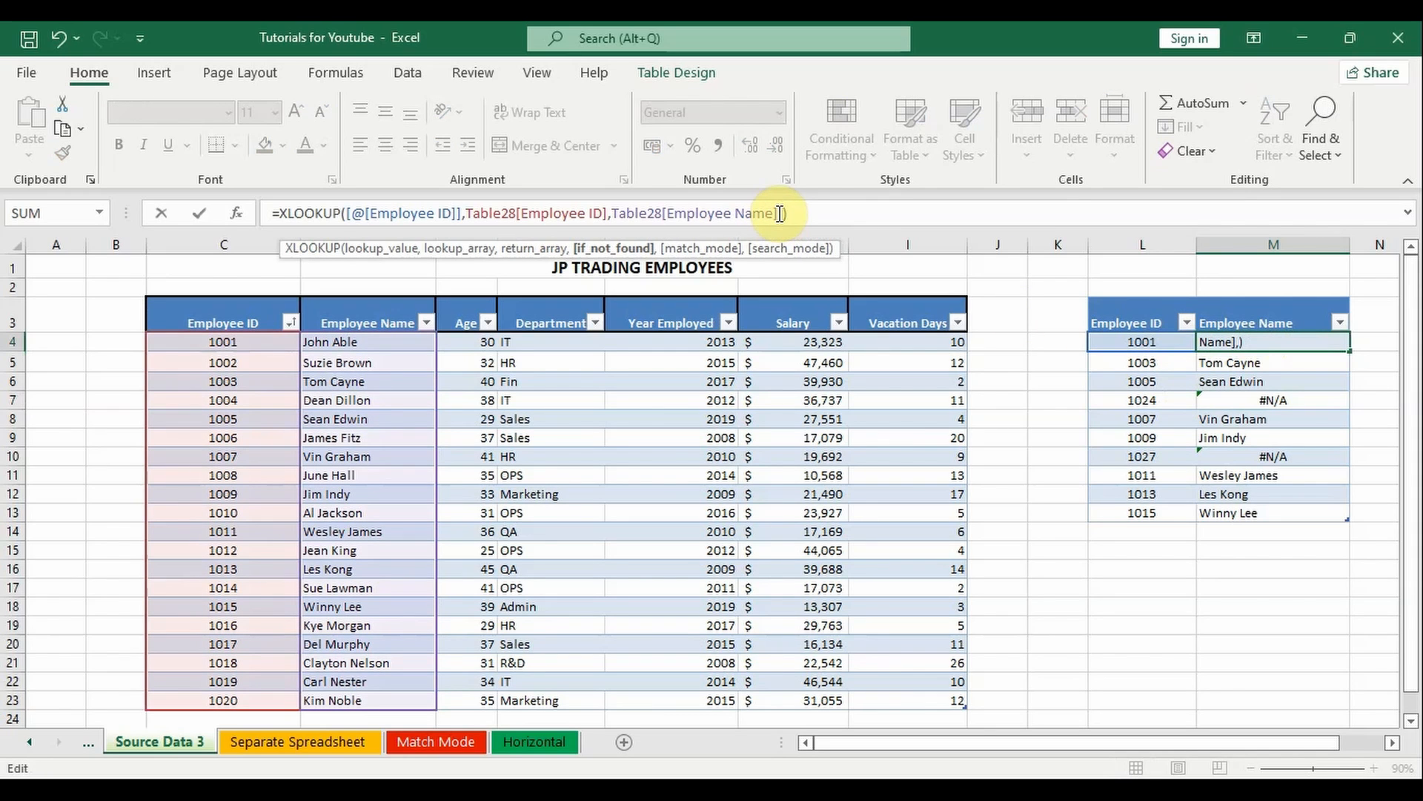
type("\"")
type("Employ")
type("ee")
type(" ID D")
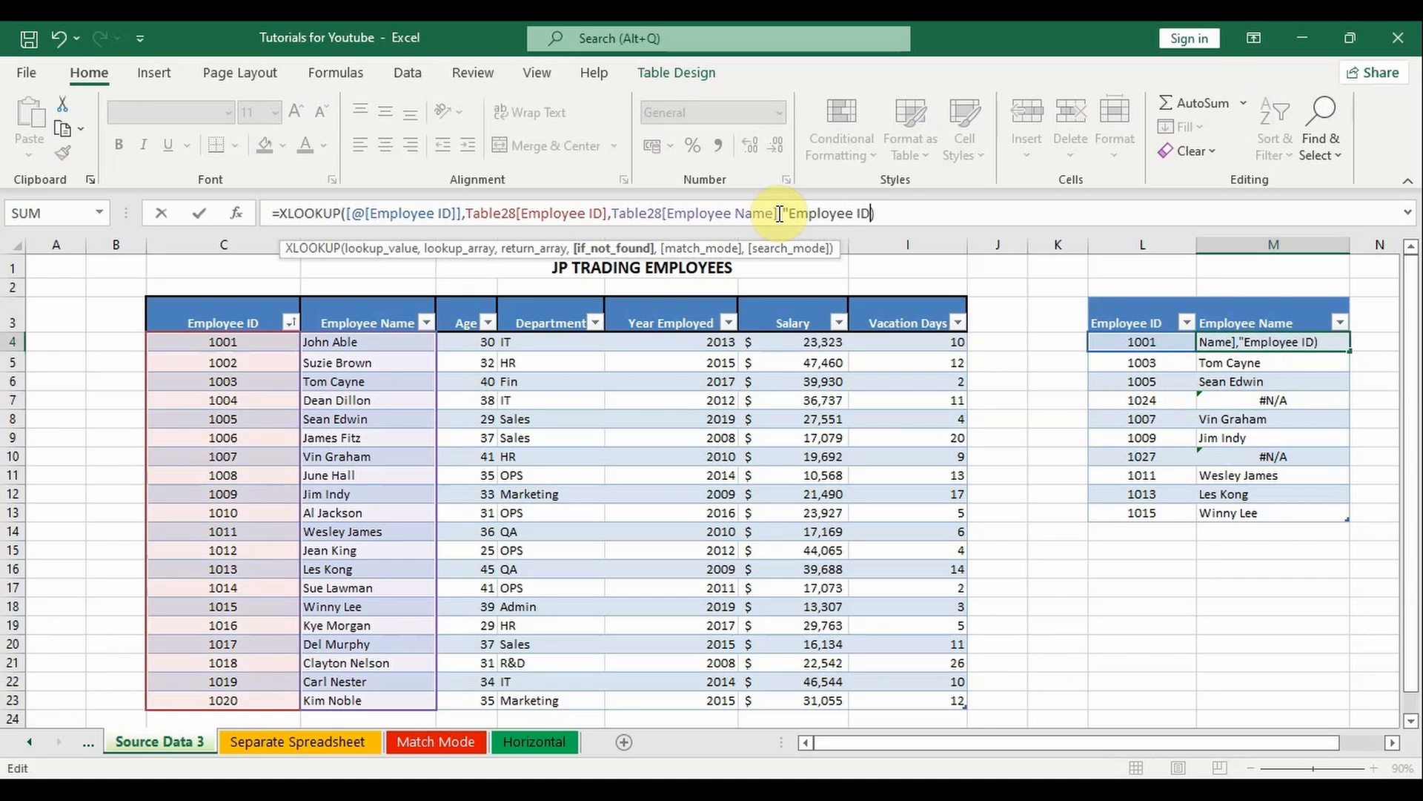
type("oe")
type("s")
type("n't E")
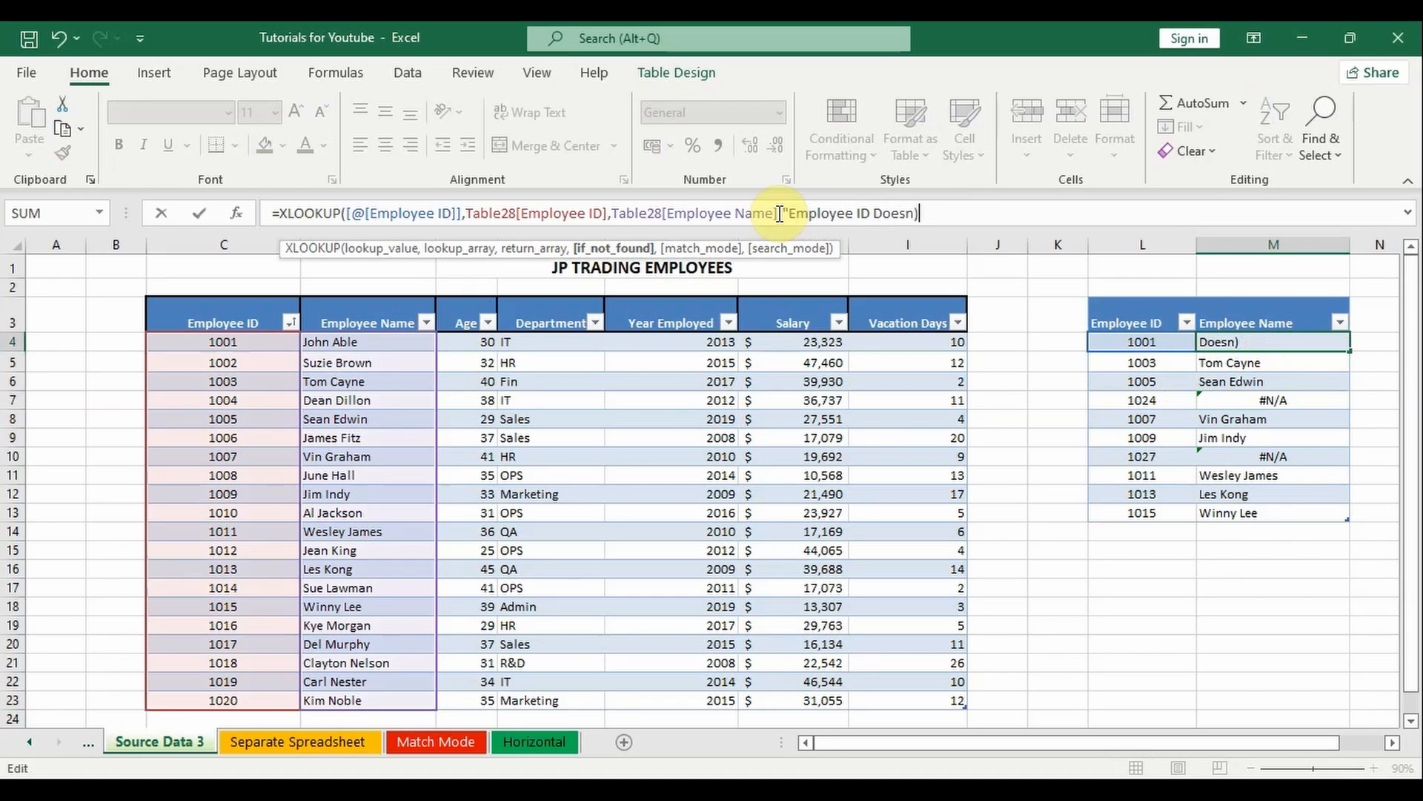
type("xist\")")
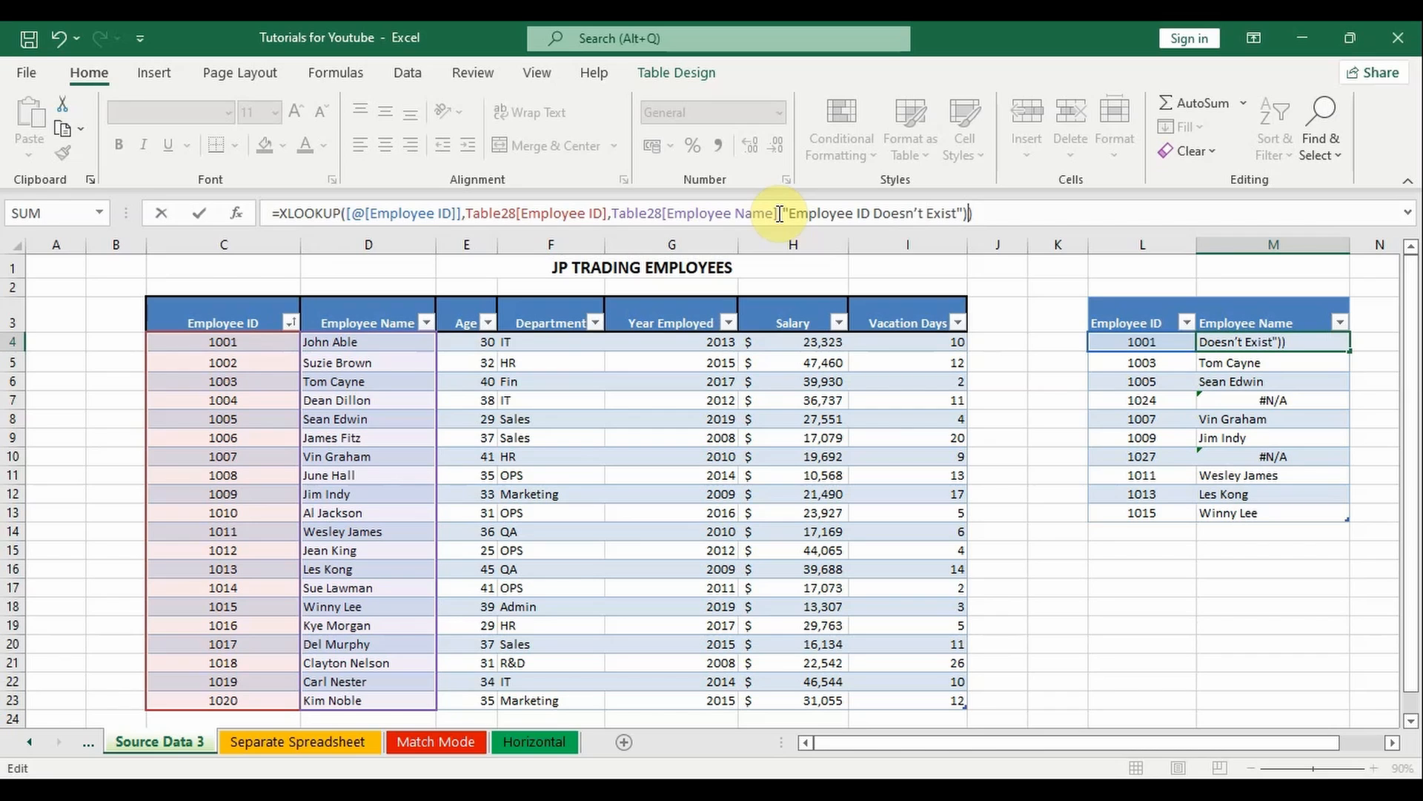
key("BackSpace")
key("Return")
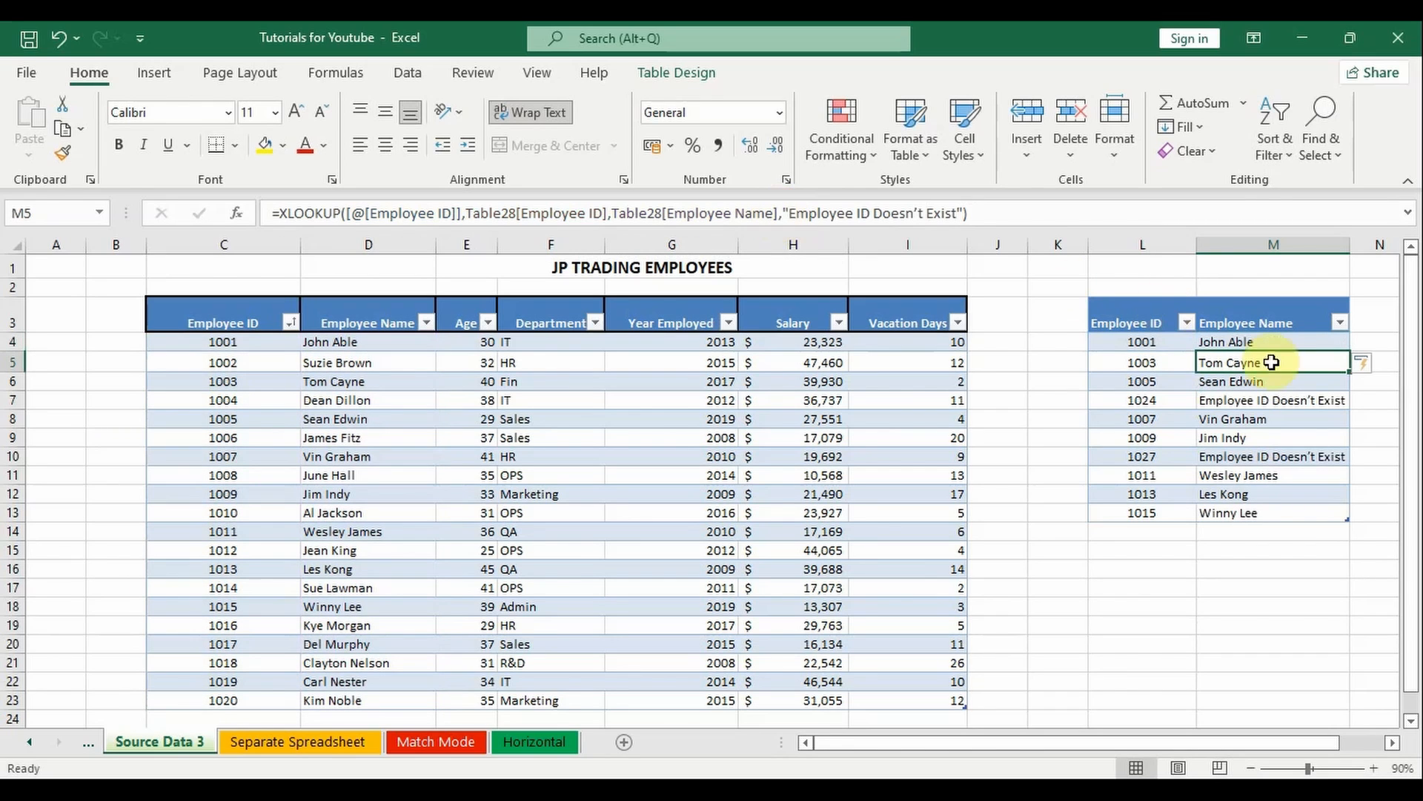
left_click(1301, 400)
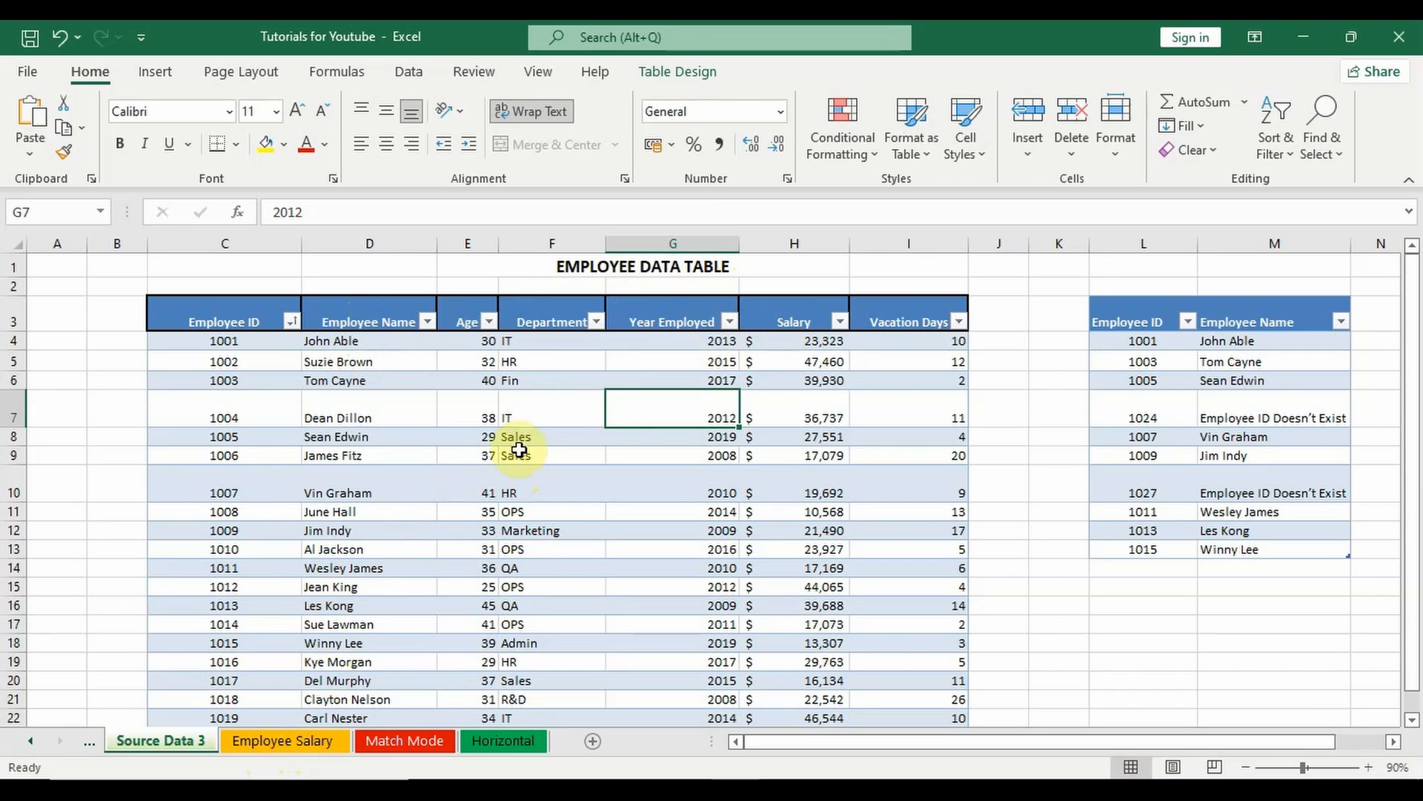
Step: On the Employee Salary sheet, start an XLOOKUP in Employee Name cell D4 with the row's Employee ID as lookup value
left_click(289, 742)
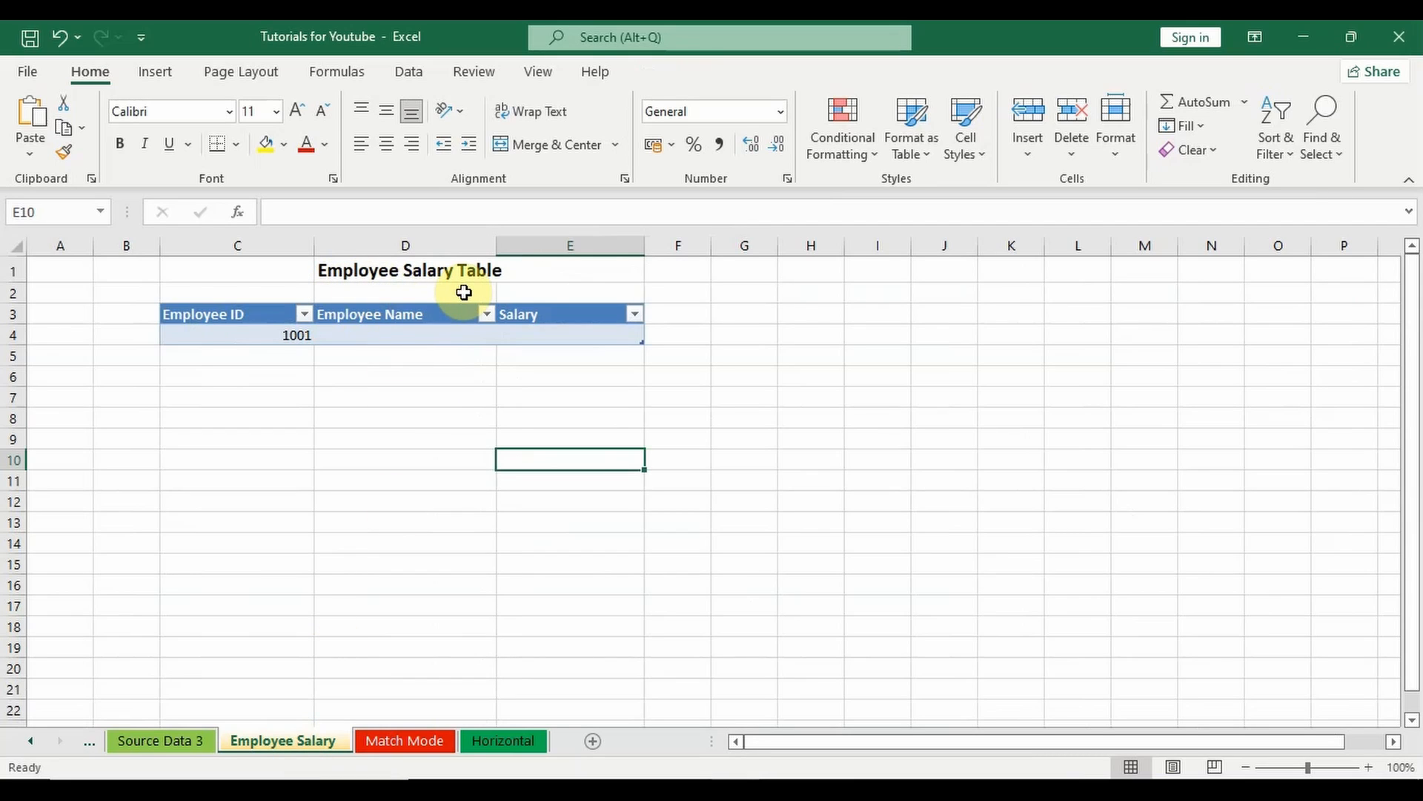
left_click(371, 334)
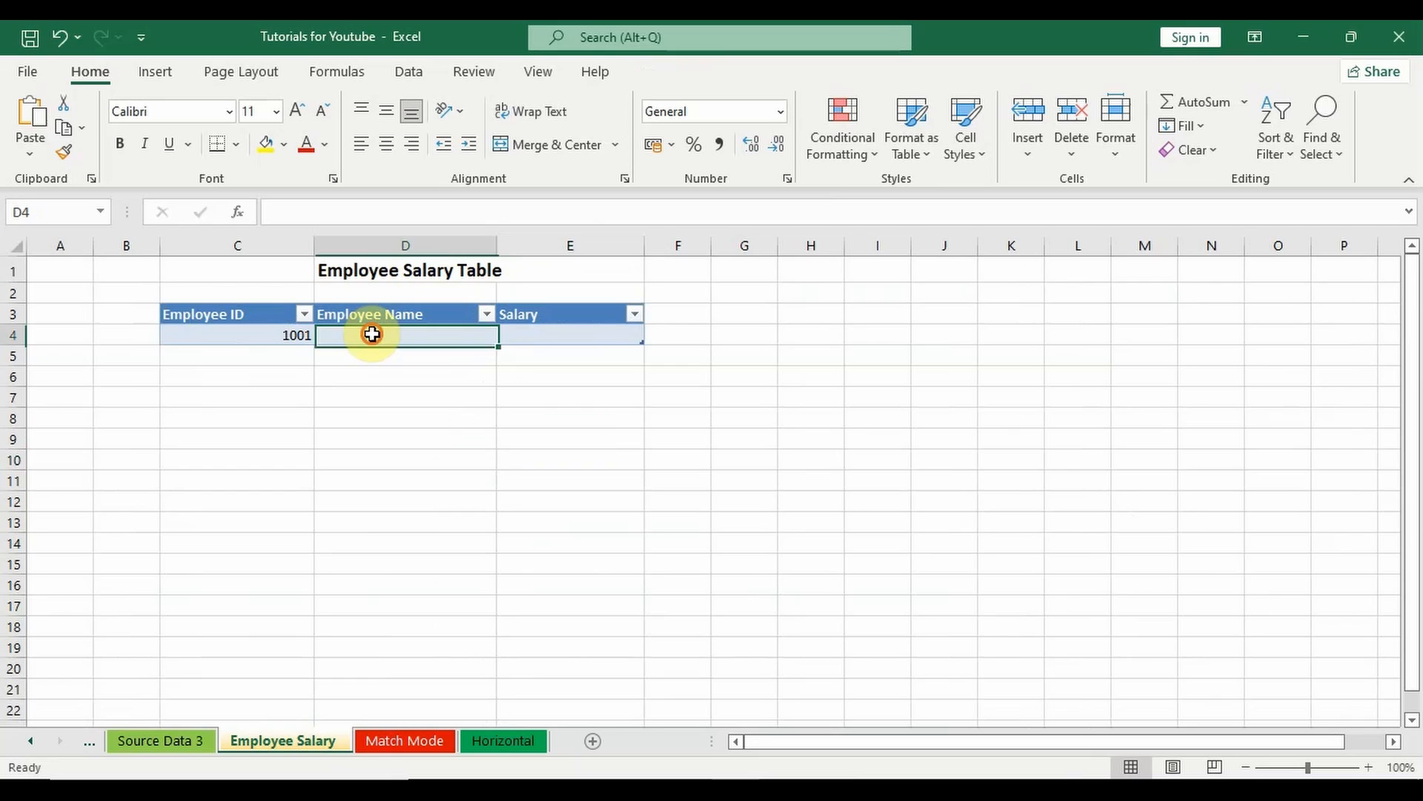
left_click(523, 335)
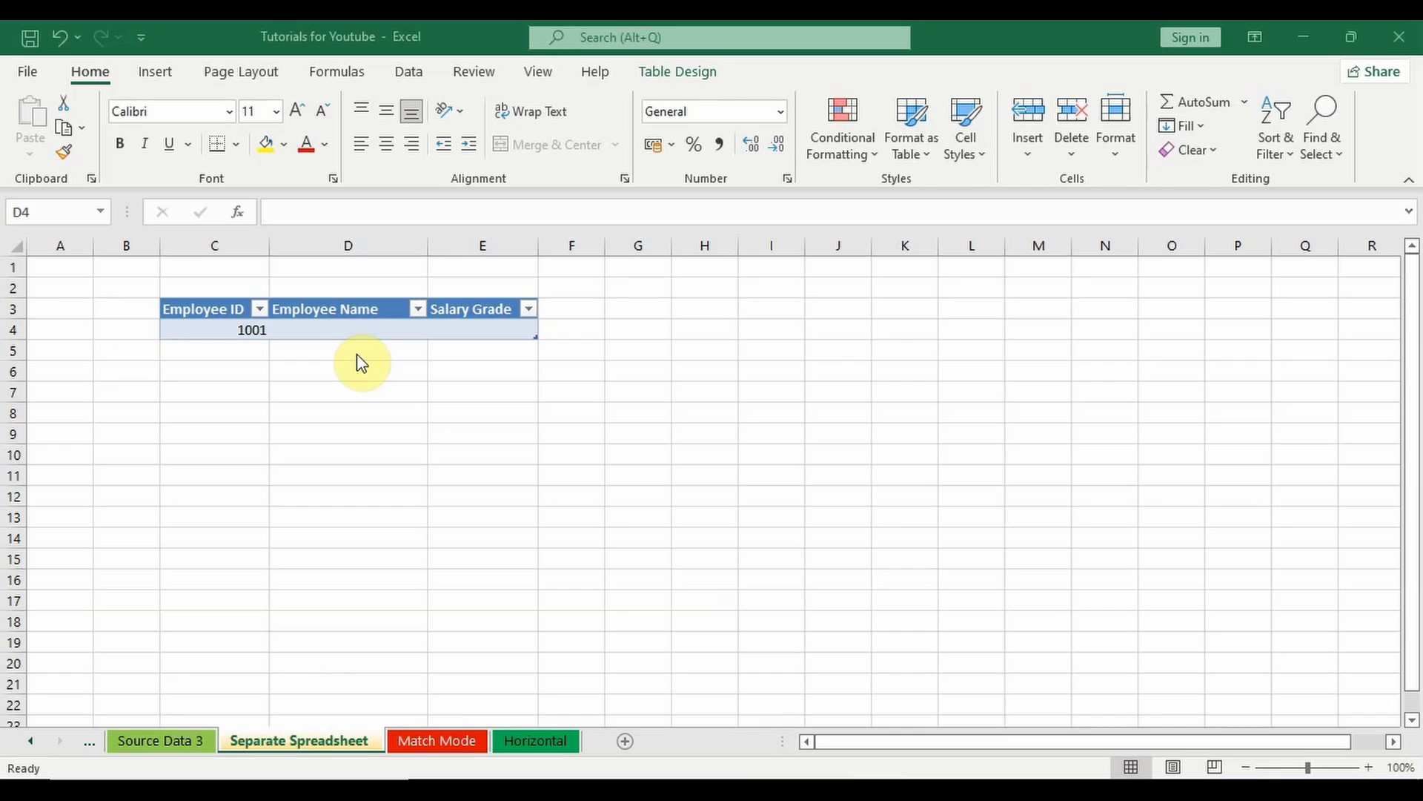
left_click(352, 331)
type("=")
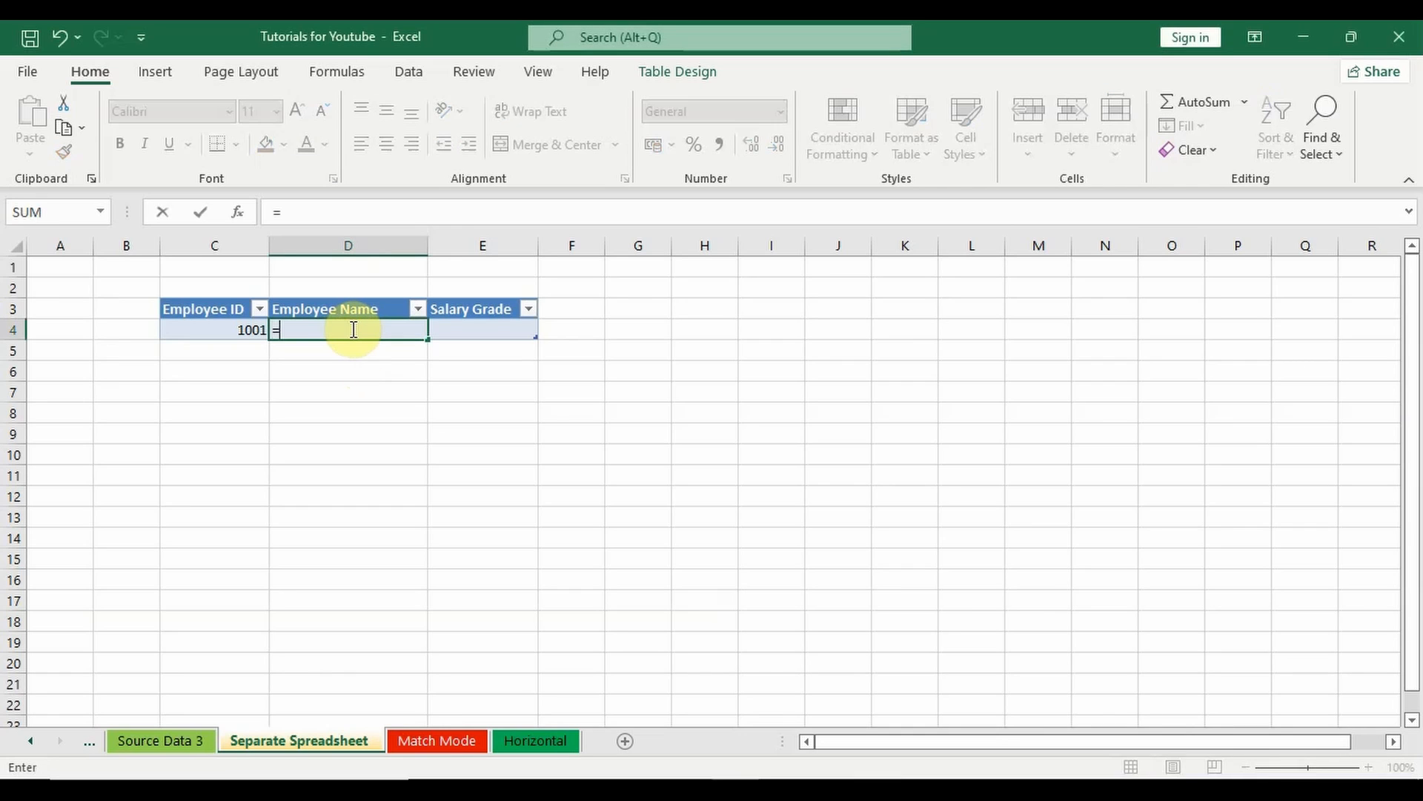
type("xloo")
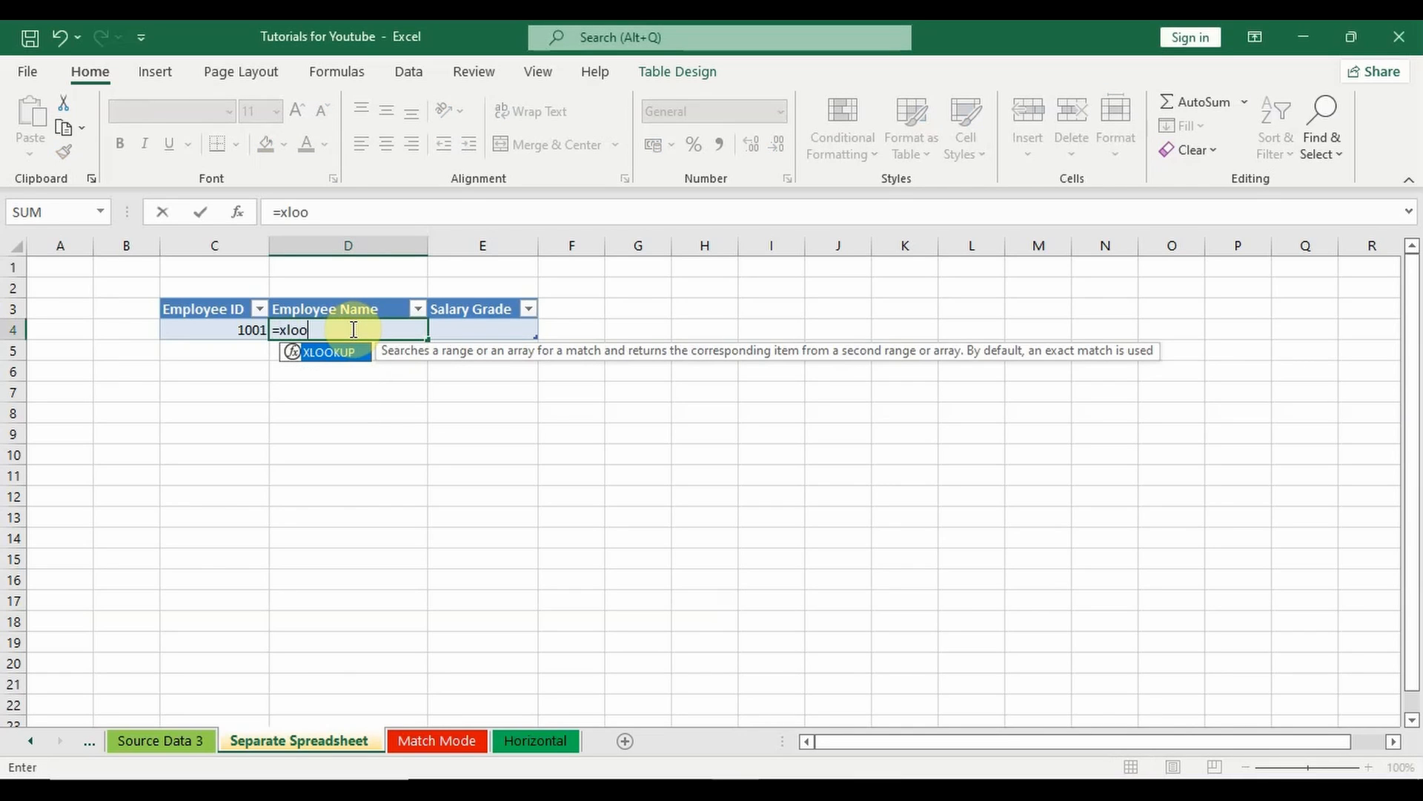
double_click(343, 355)
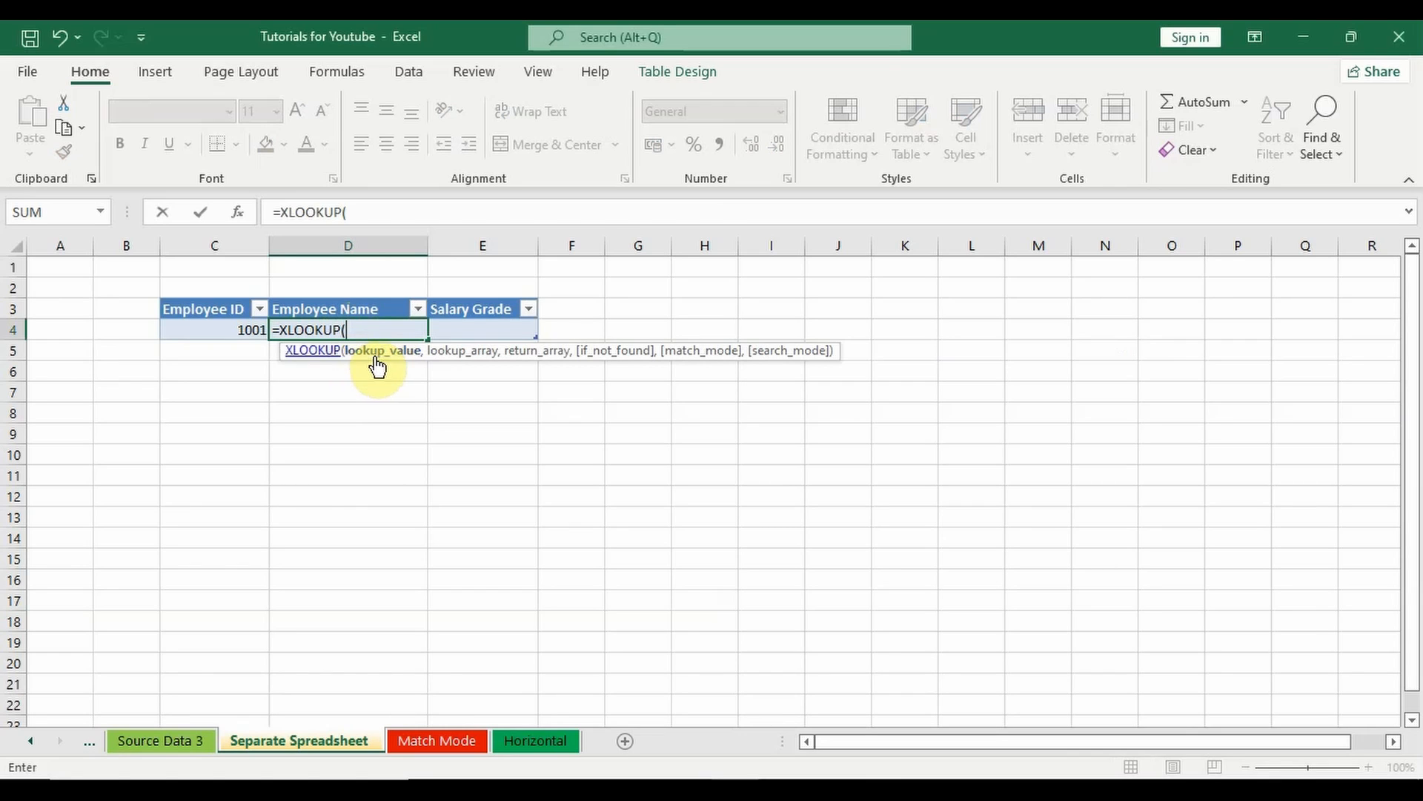
left_click(226, 334)
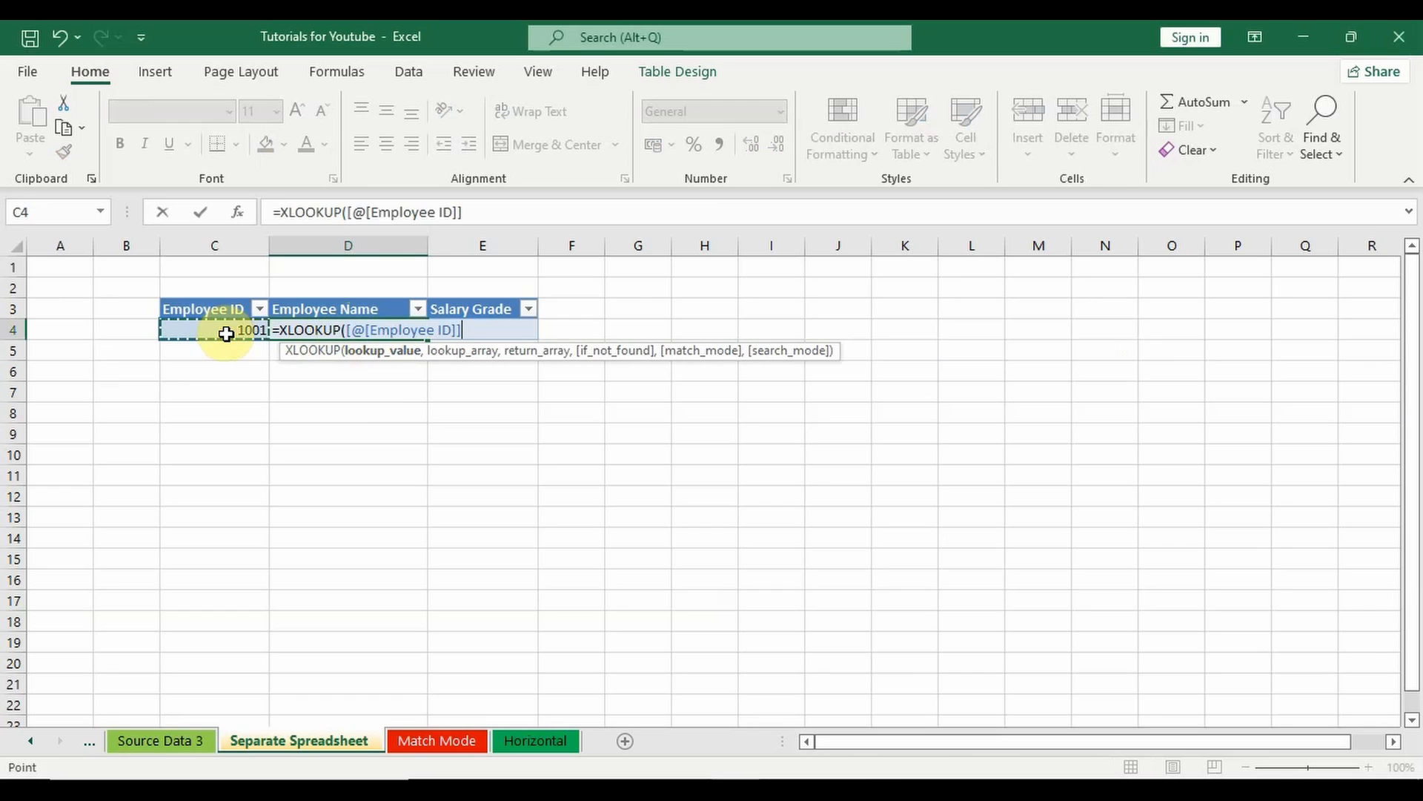
type(",")
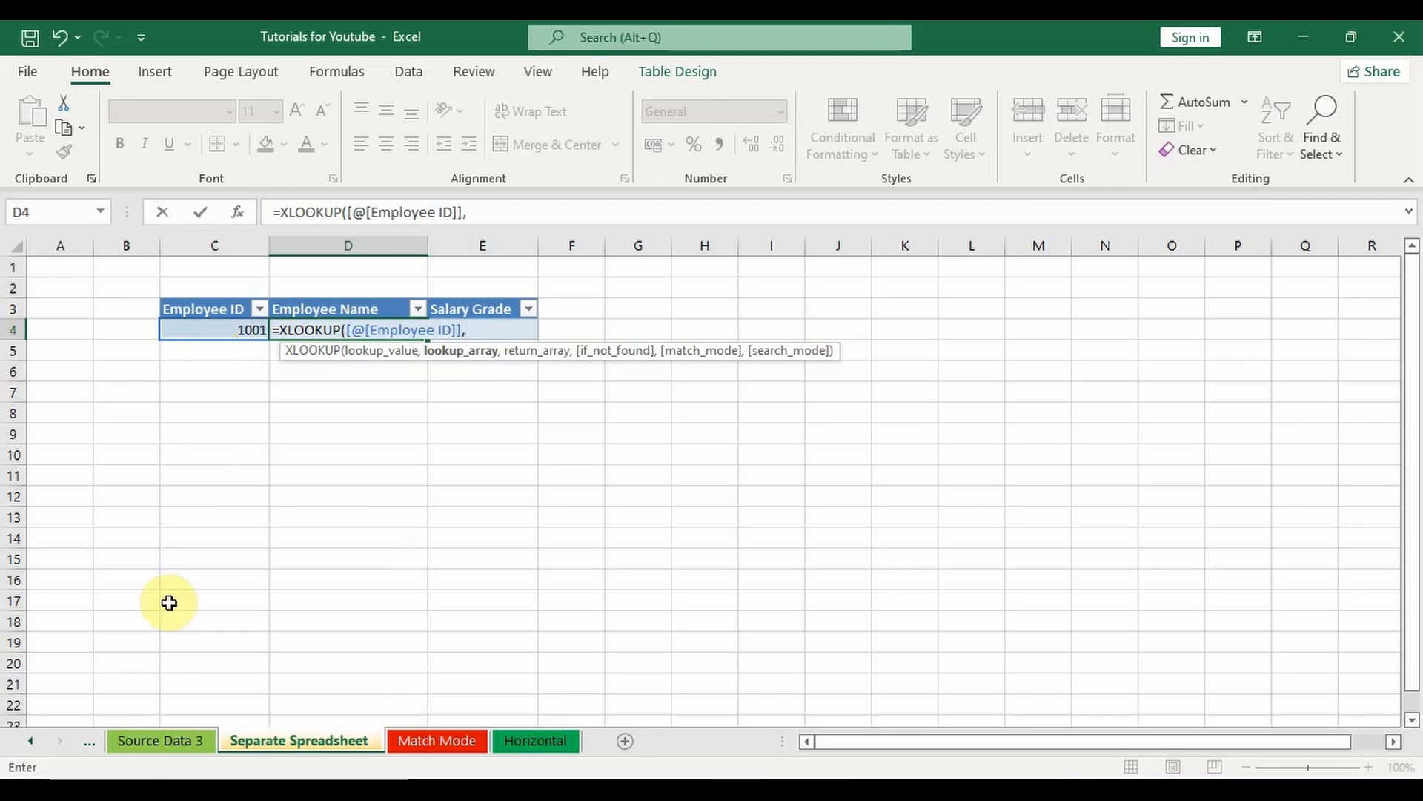
Step: Set the lookup array of the D4 XLOOKUP to the whole Employee ID column of the Source Data 3 table
left_click(152, 740)
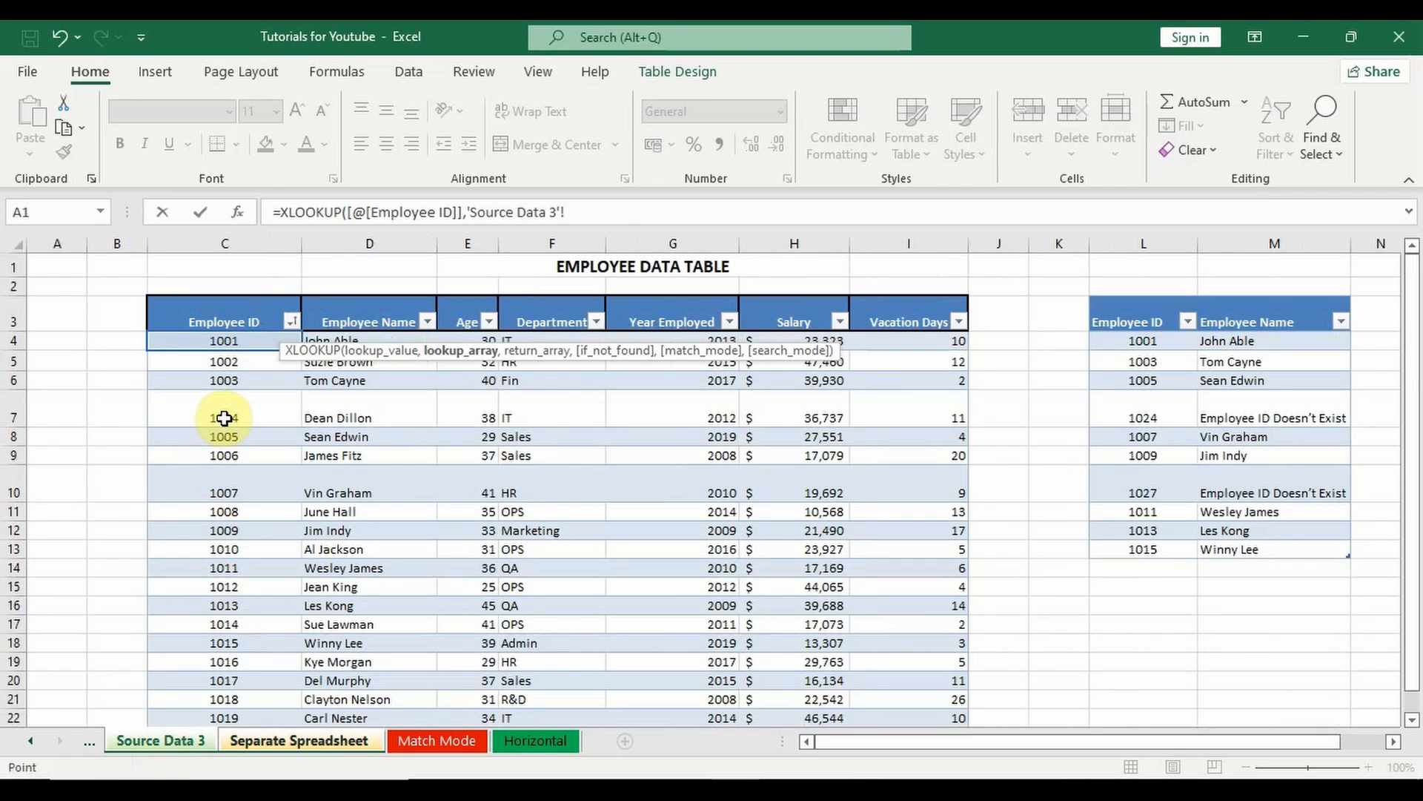
left_click(245, 340)
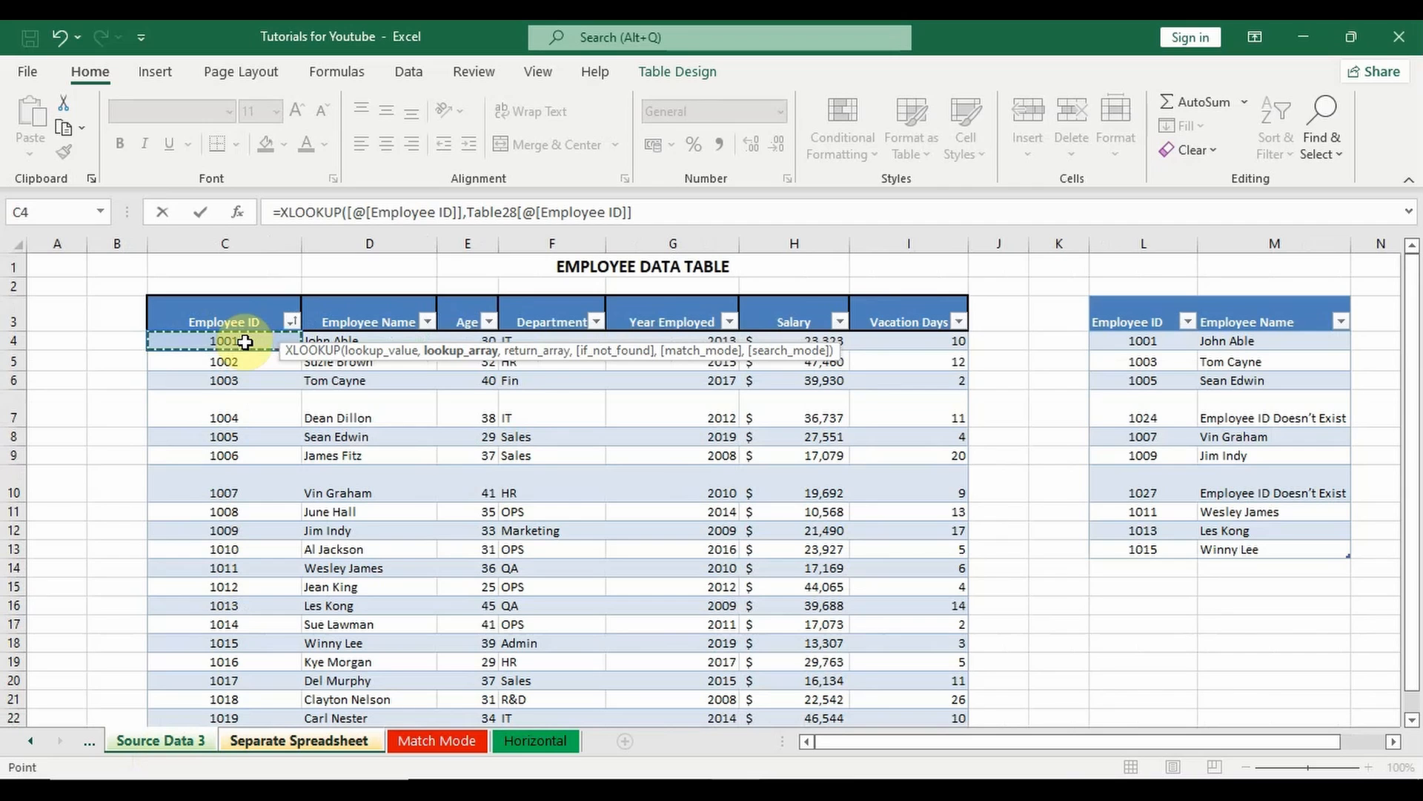
key("ctrl+shift+Down")
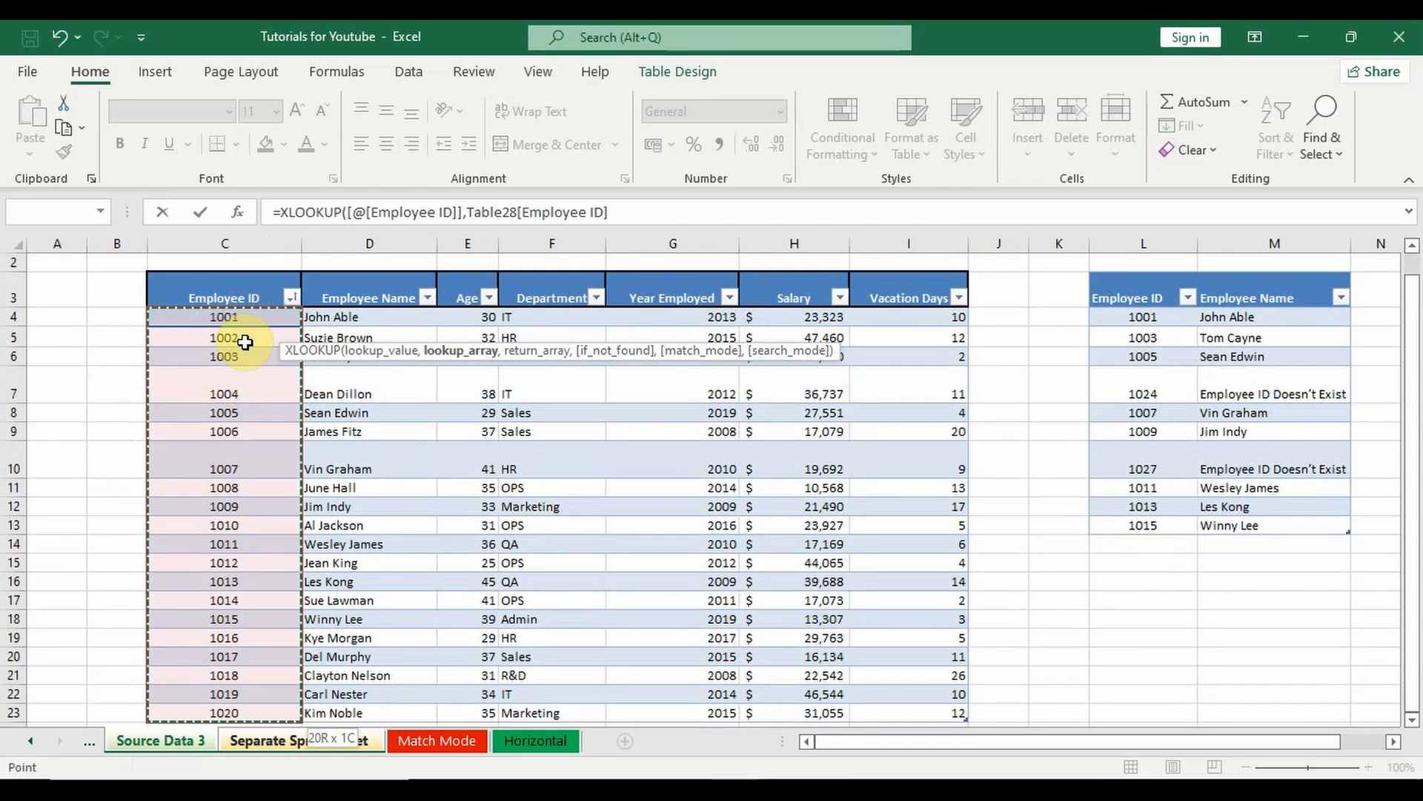
type(",")
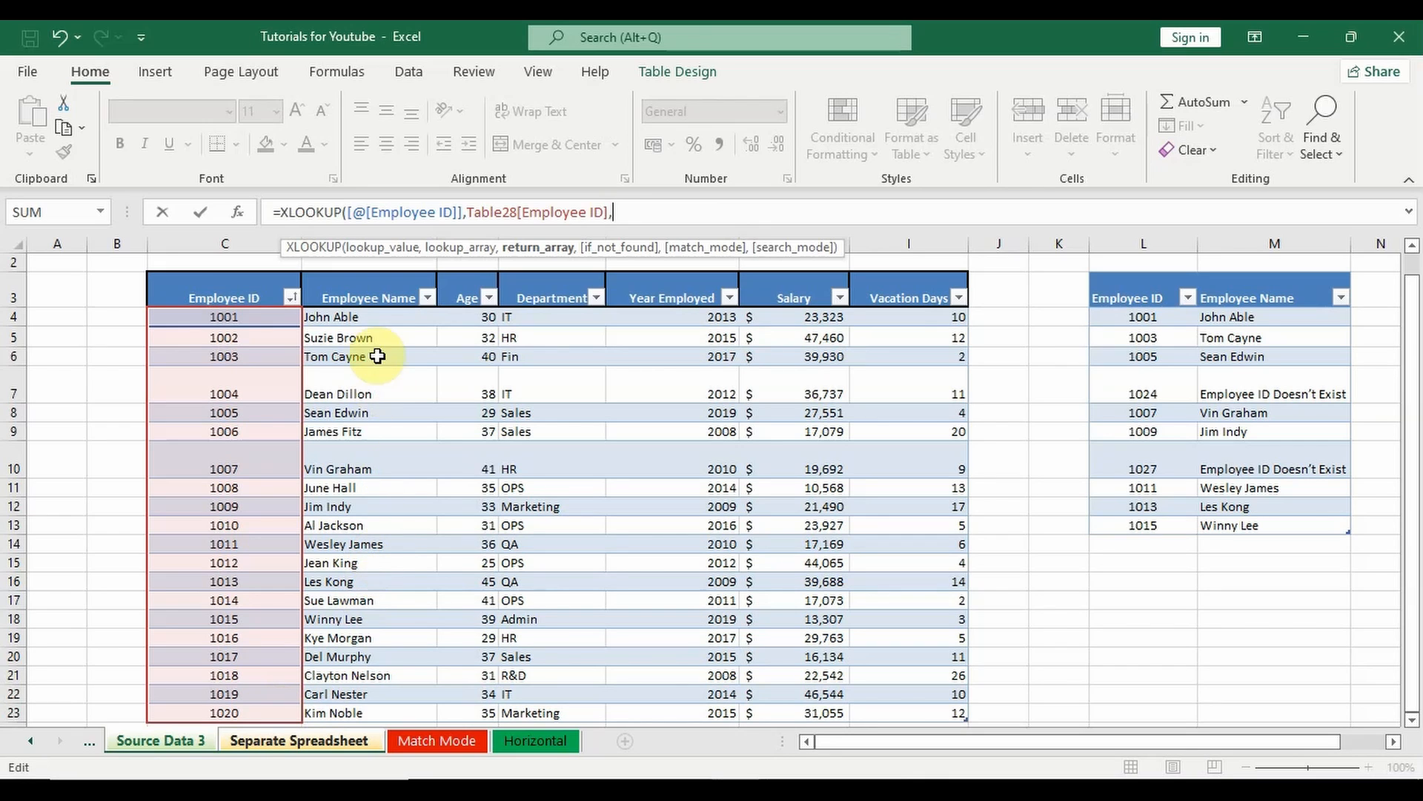
Step: Use the source table's whole Employee Name column as the return array and complete the XLOOKUP formula
left_click(386, 318)
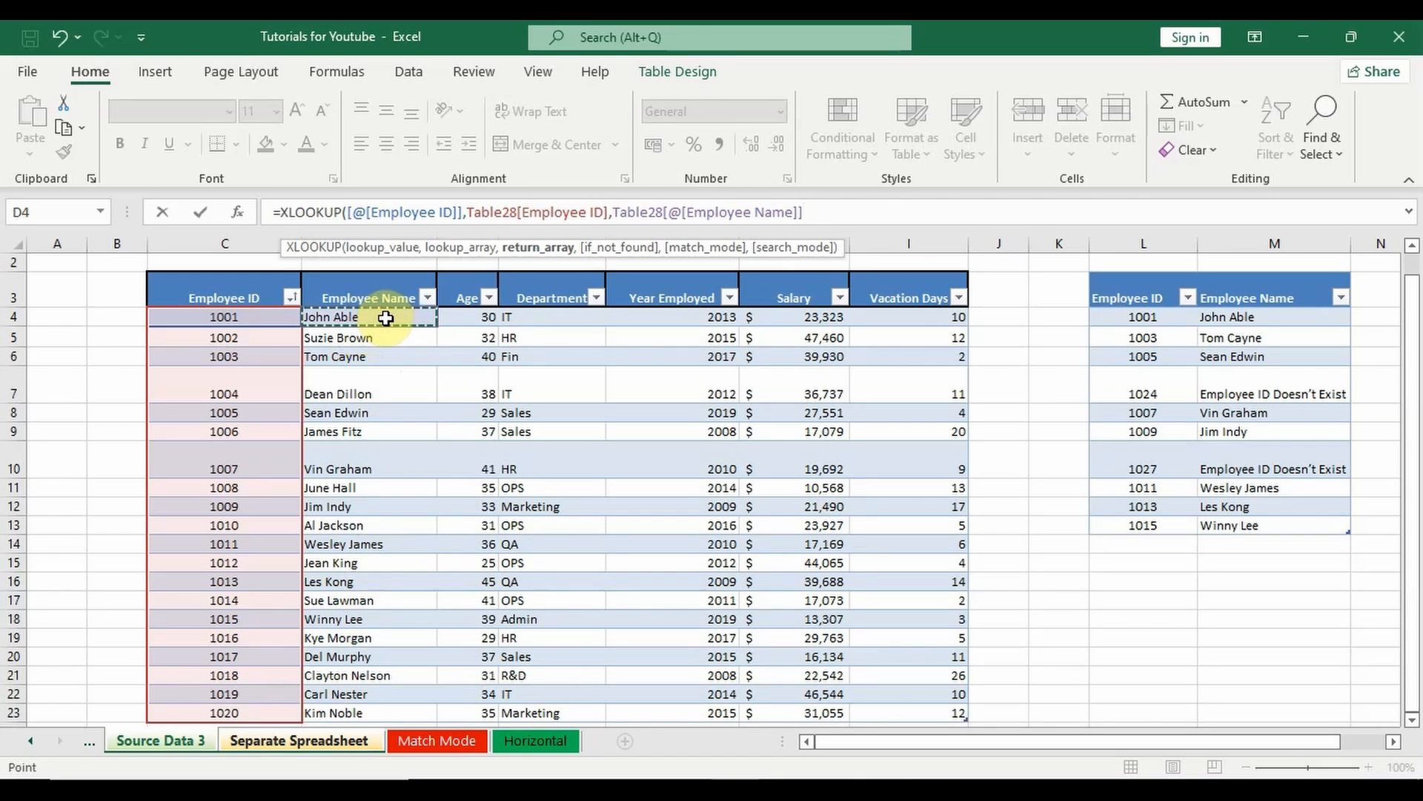
key("ctrl+shift+Down")
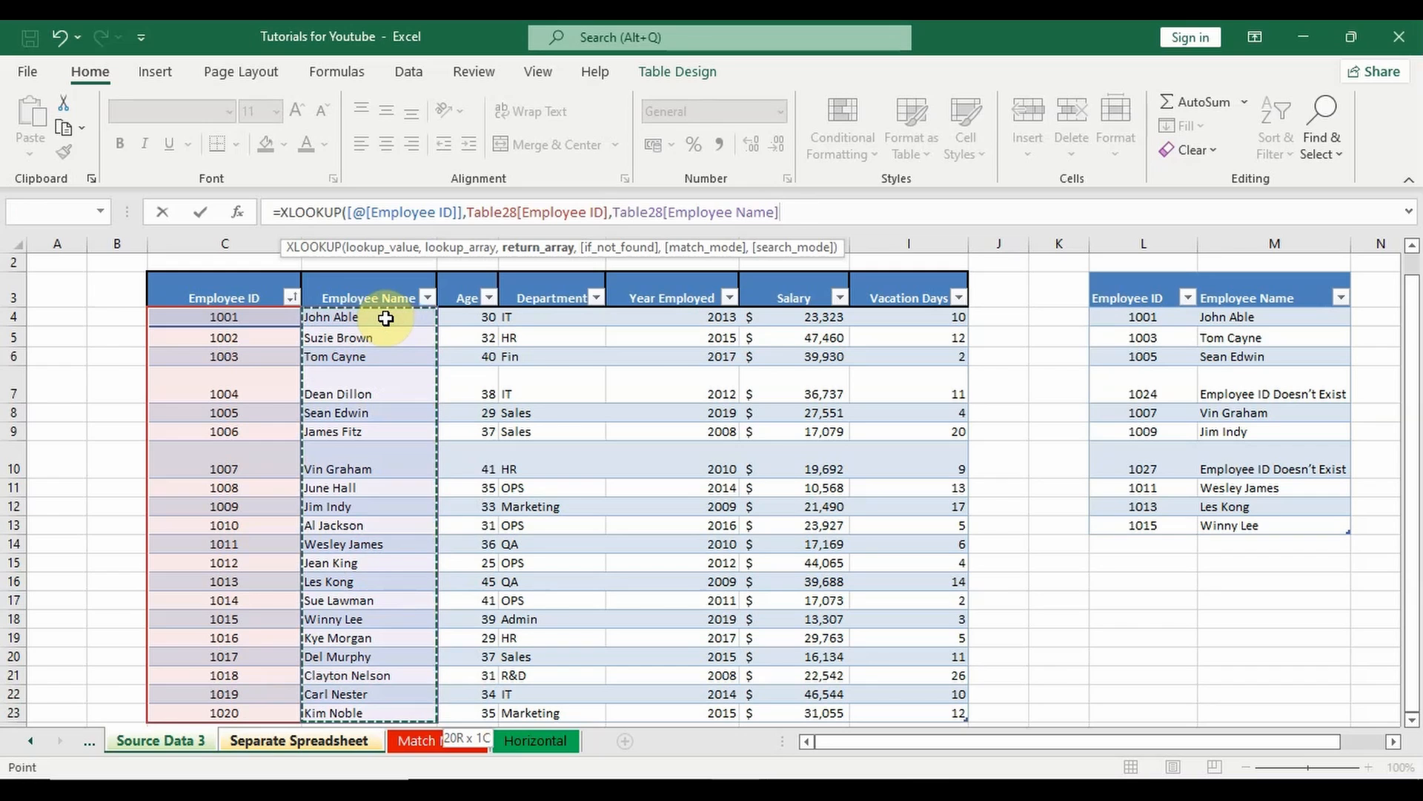
type(")")
key("Return")
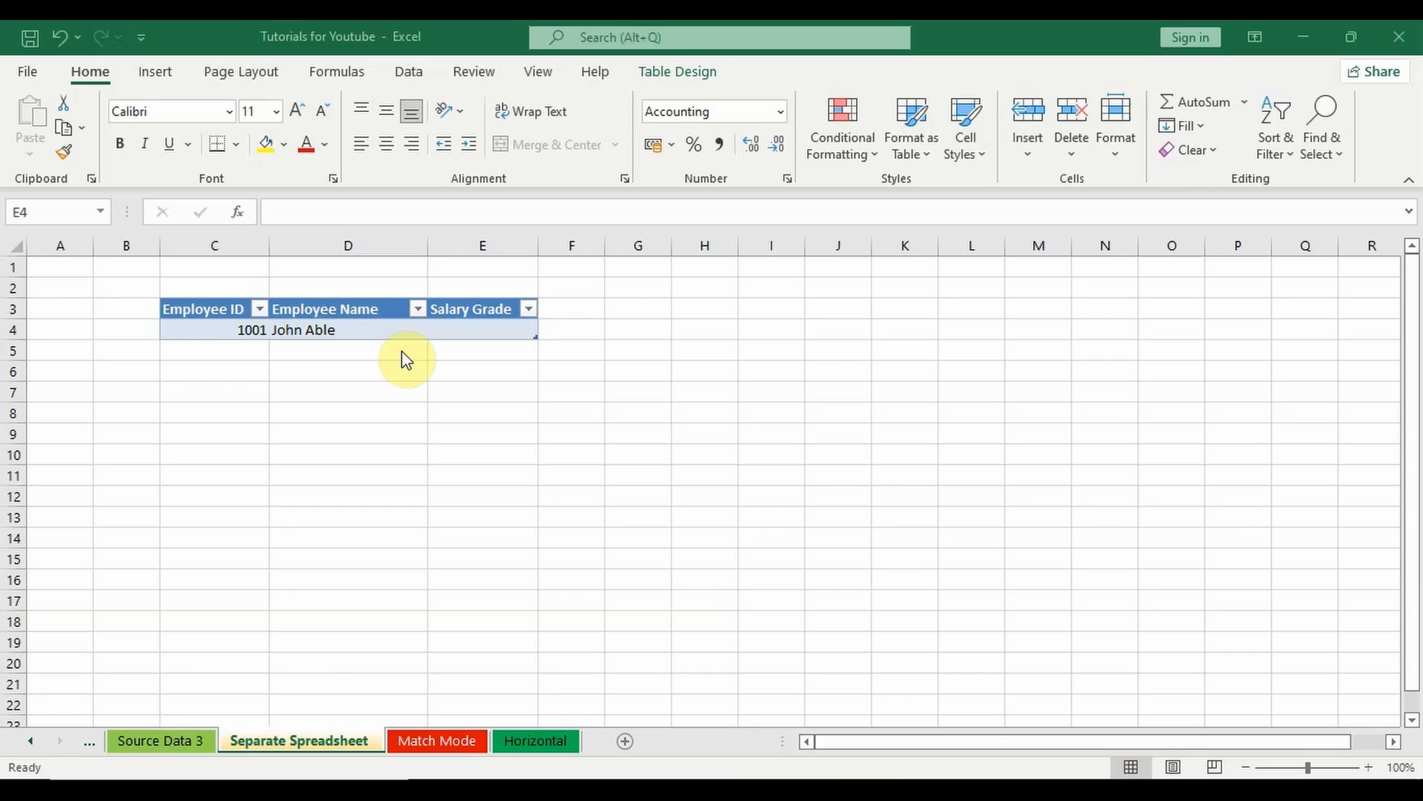
Step: Start an XLOOKUP formula in Salary Grade cell E4 with the row's Employee ID as lookup value
left_click(464, 329)
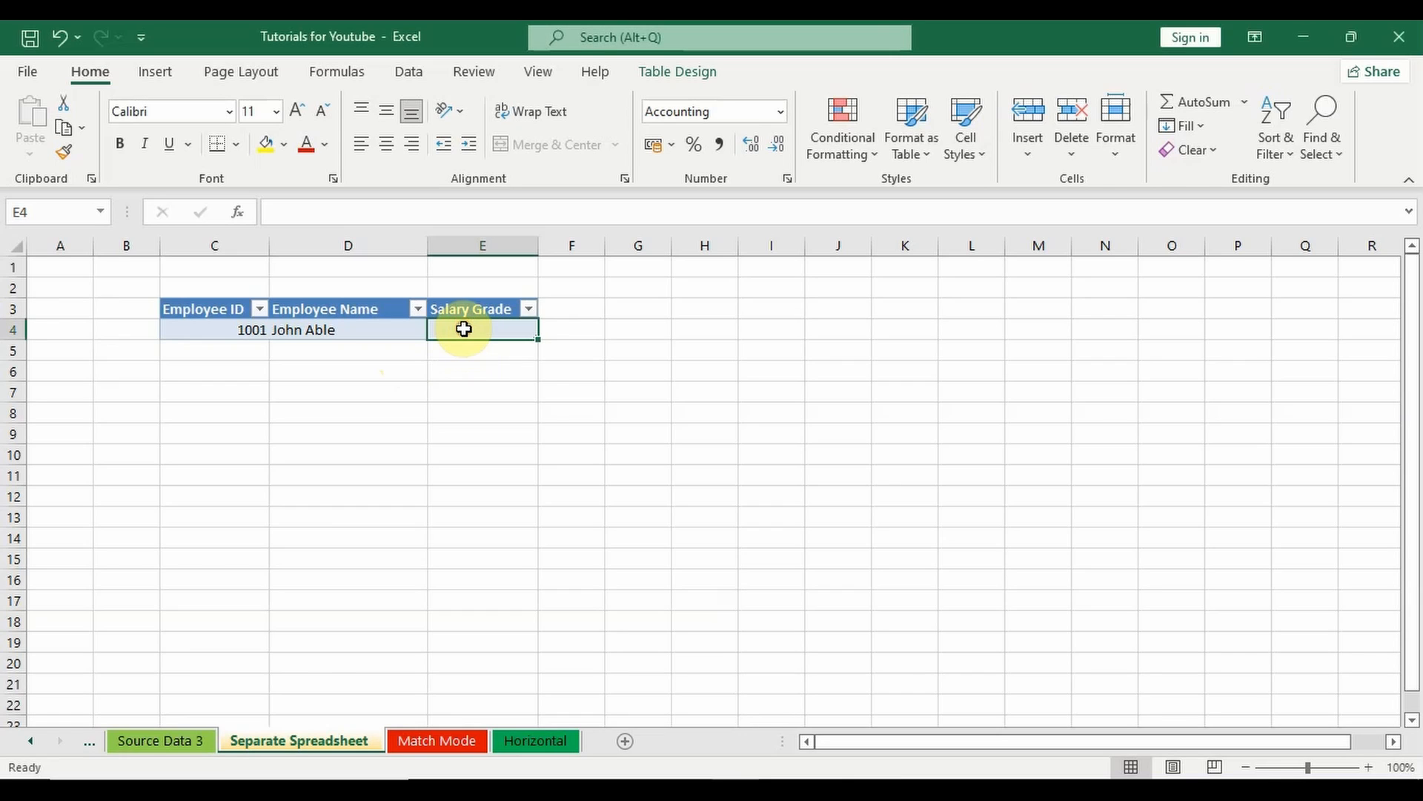
type("=xloo")
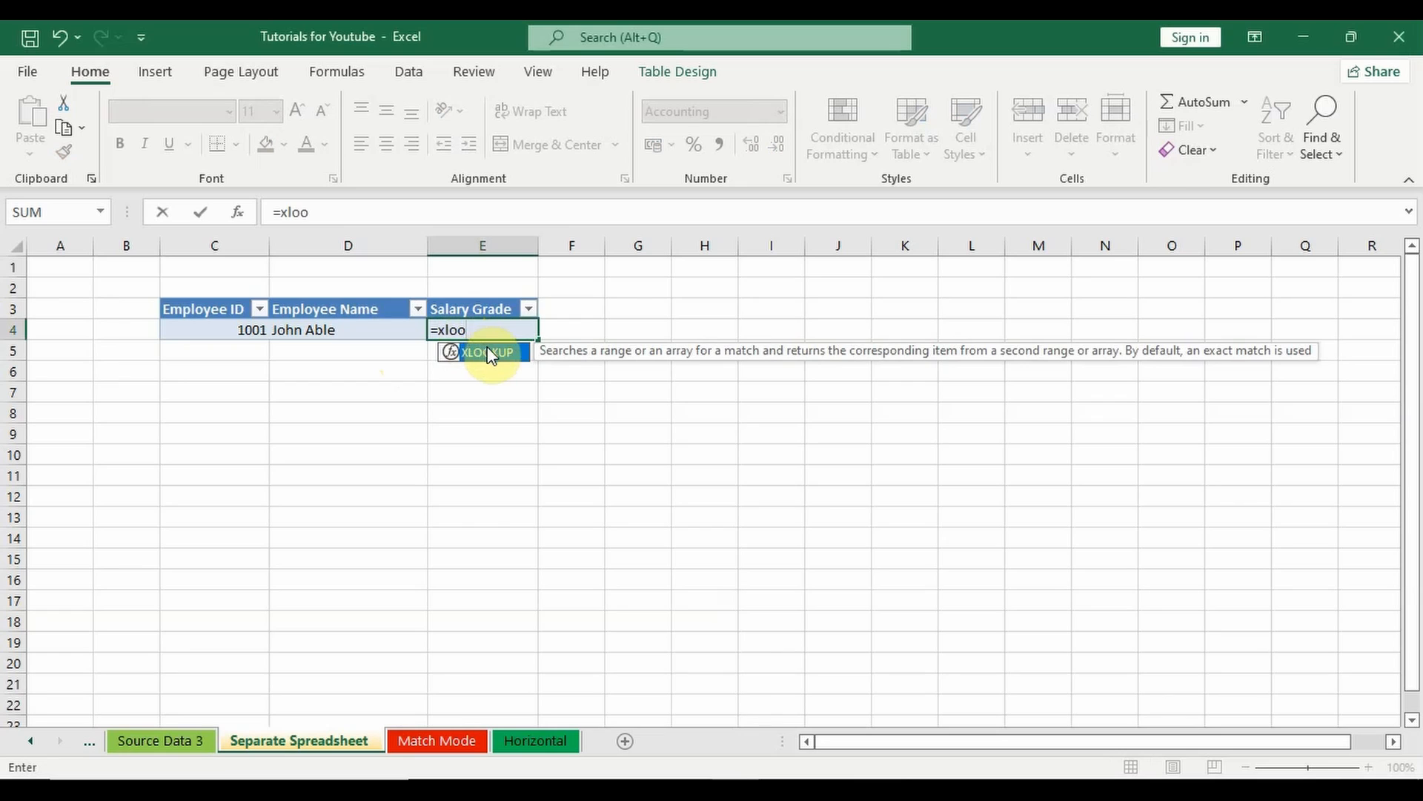
double_click(487, 352)
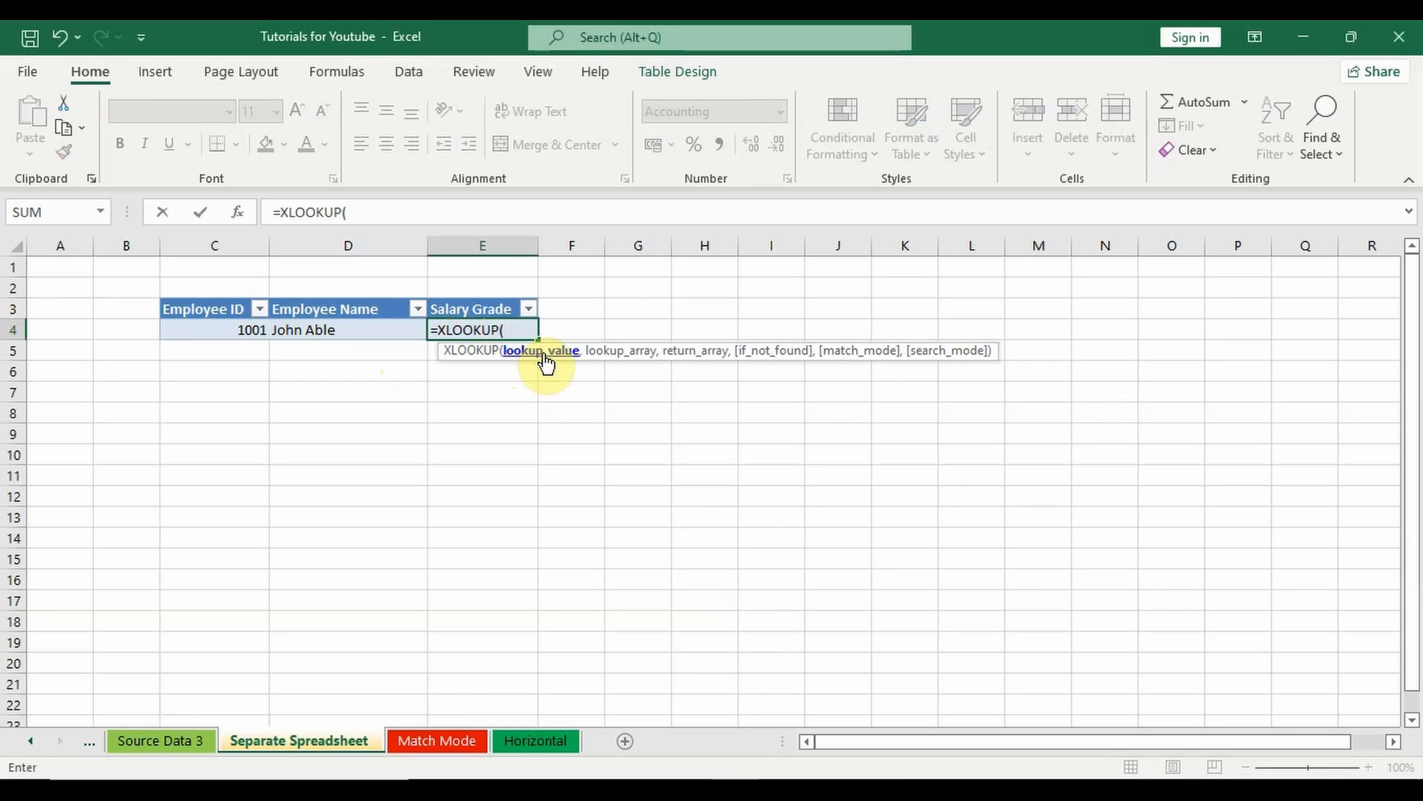
left_click(246, 334)
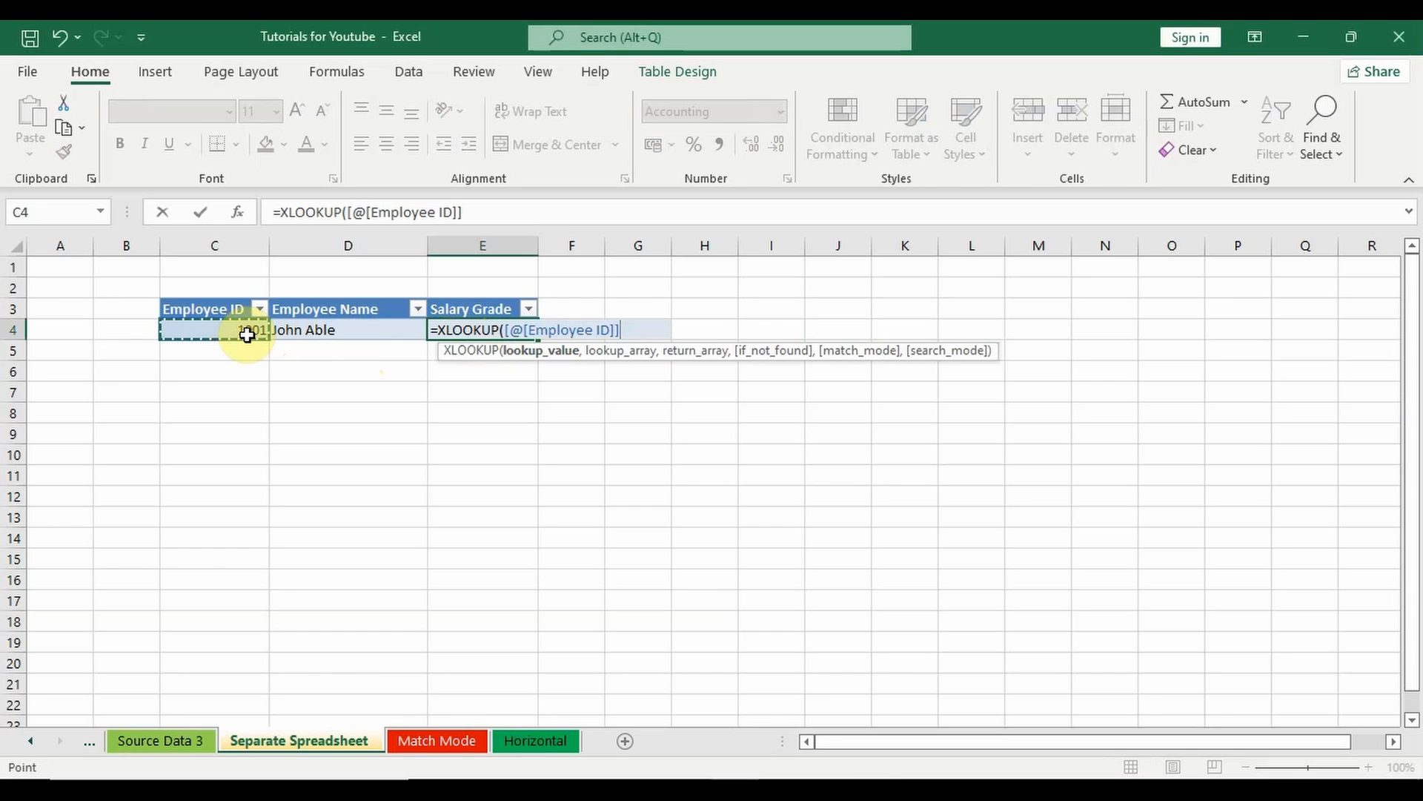
type(",")
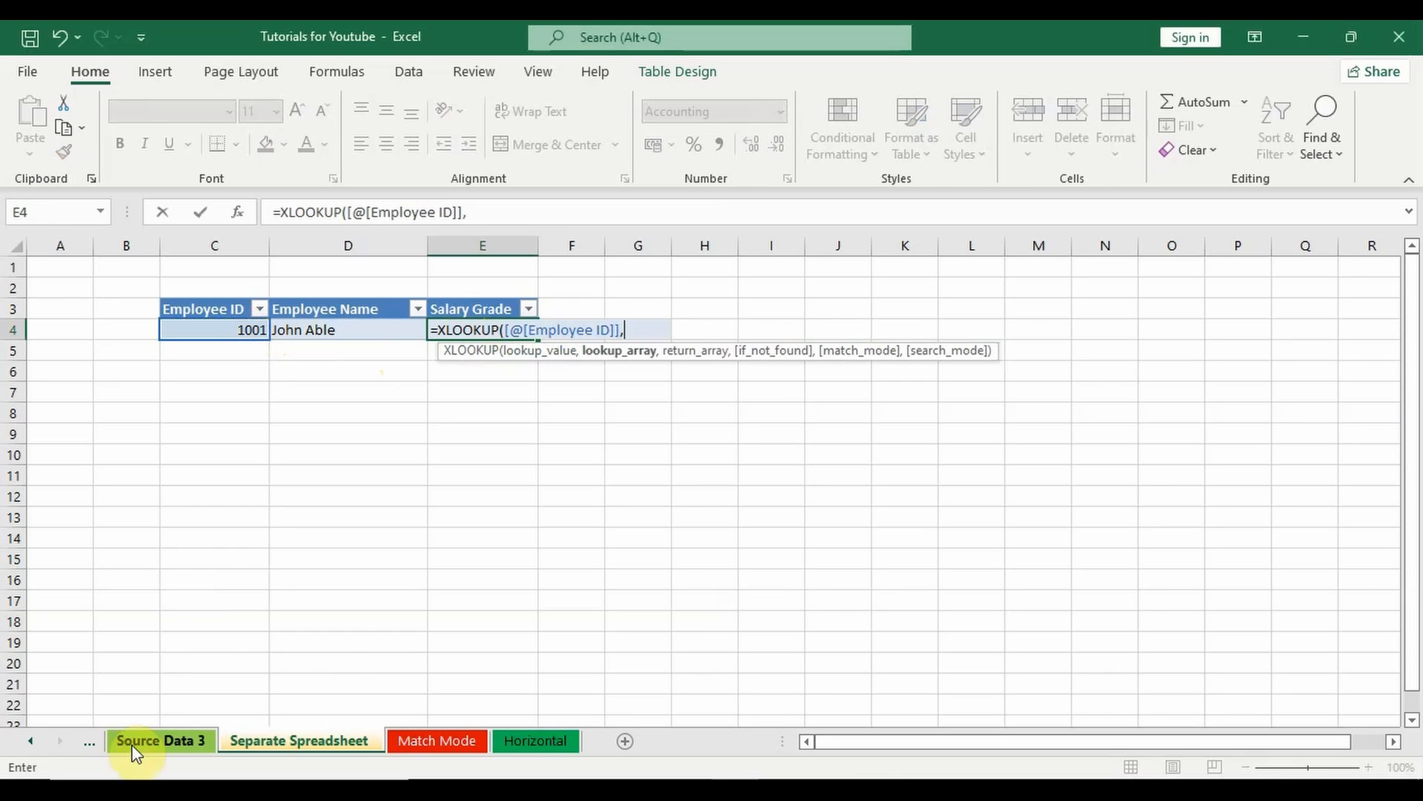
Step: Set the lookup array of the Salary Grade formula to the entire Employee ID column of the Source Data 3 table
left_click(171, 741)
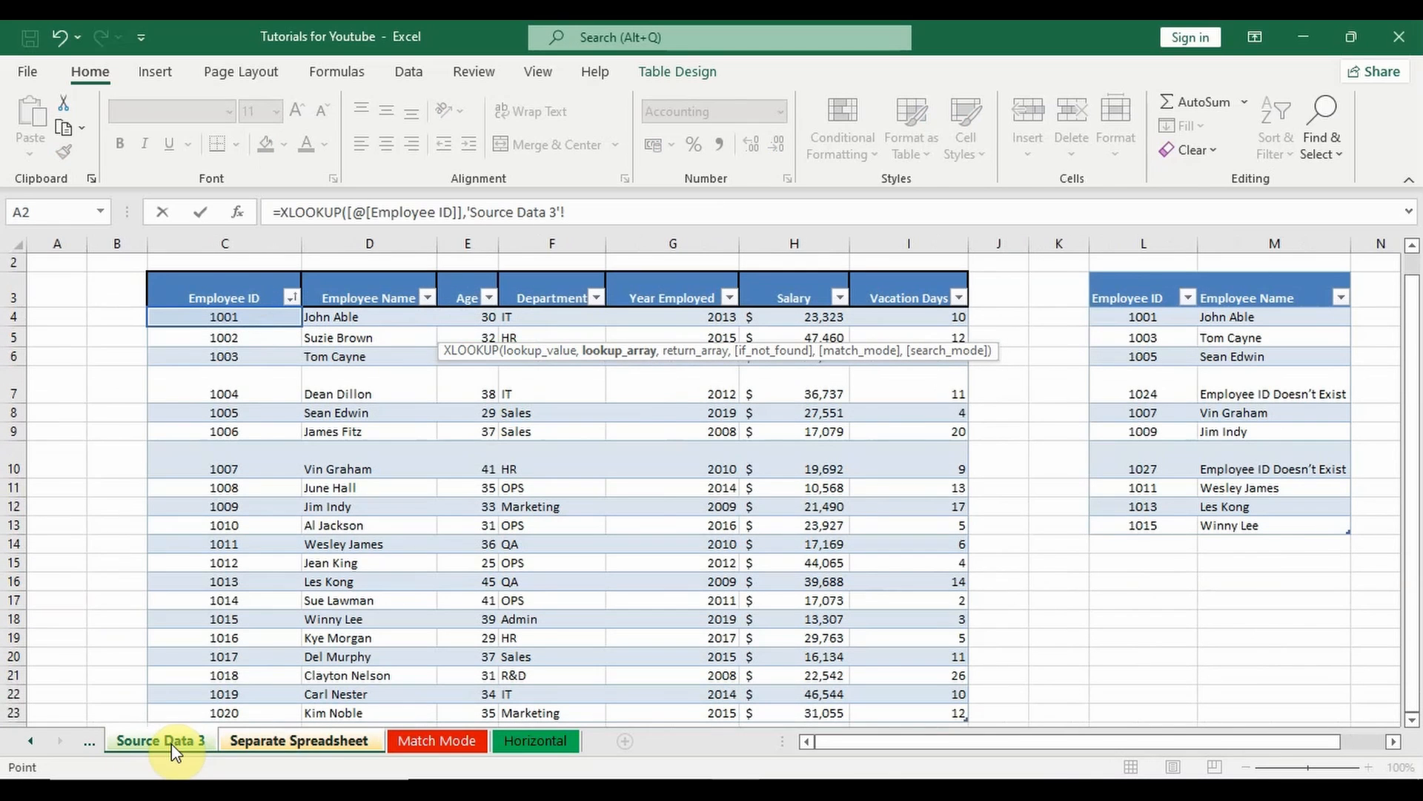
left_click(244, 318)
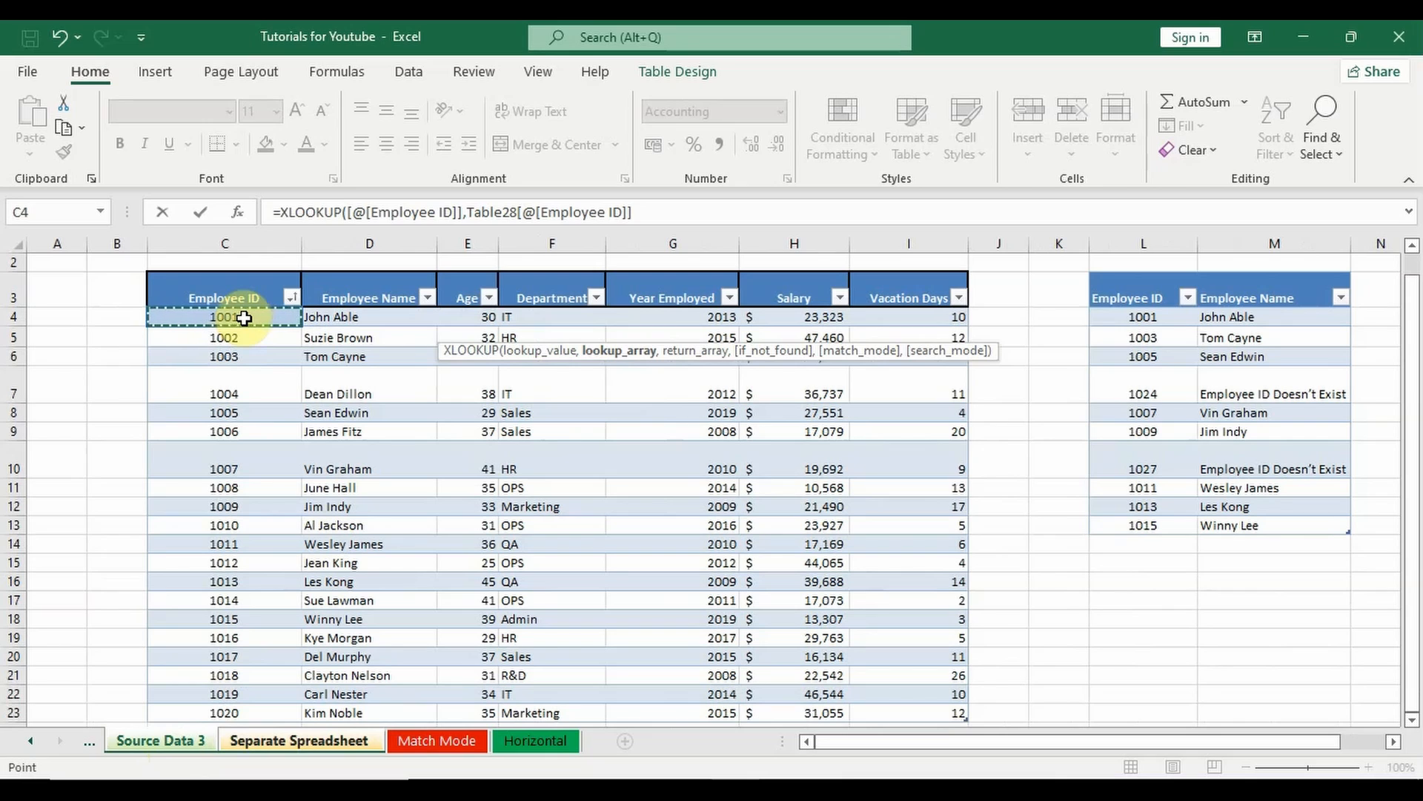
key("ctrl+shift+Down")
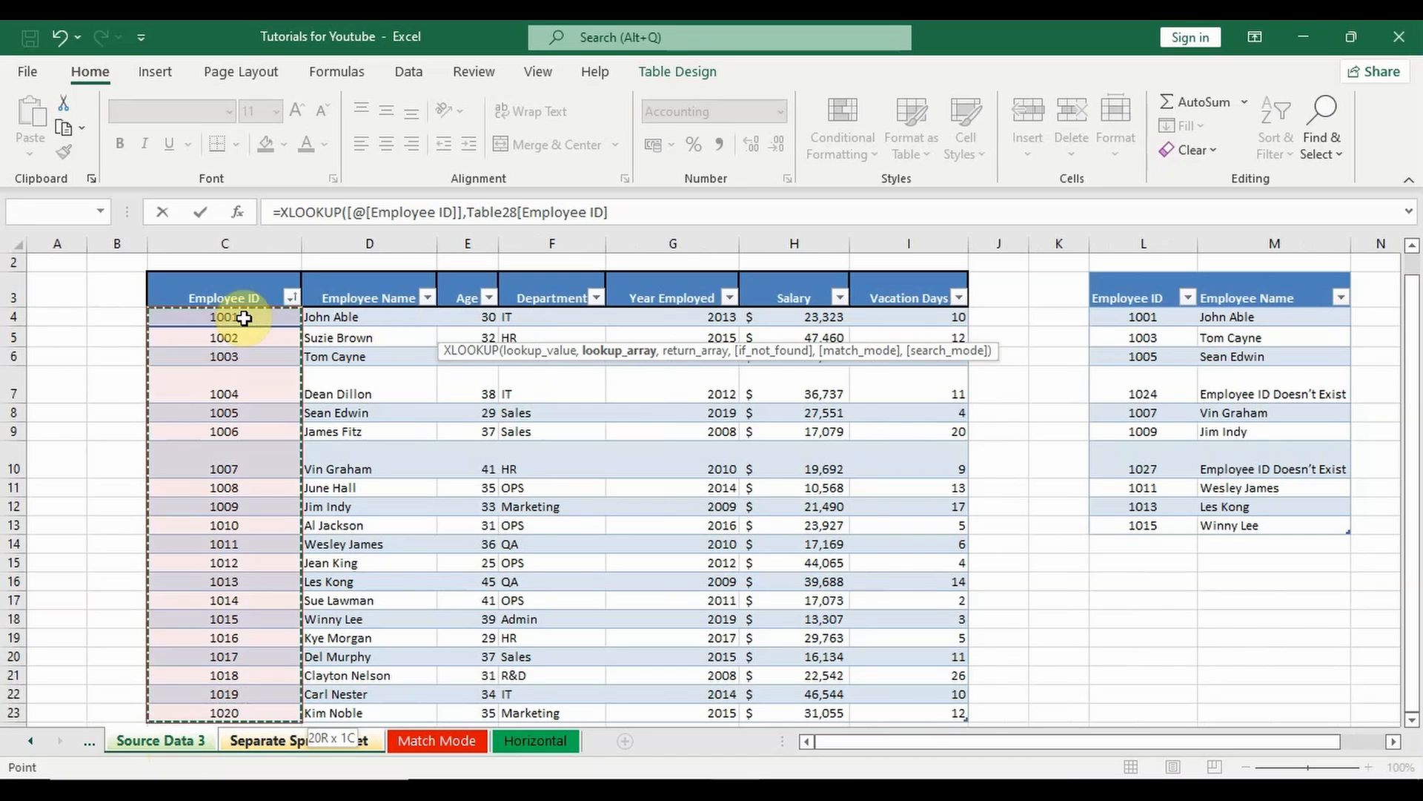
type(",")
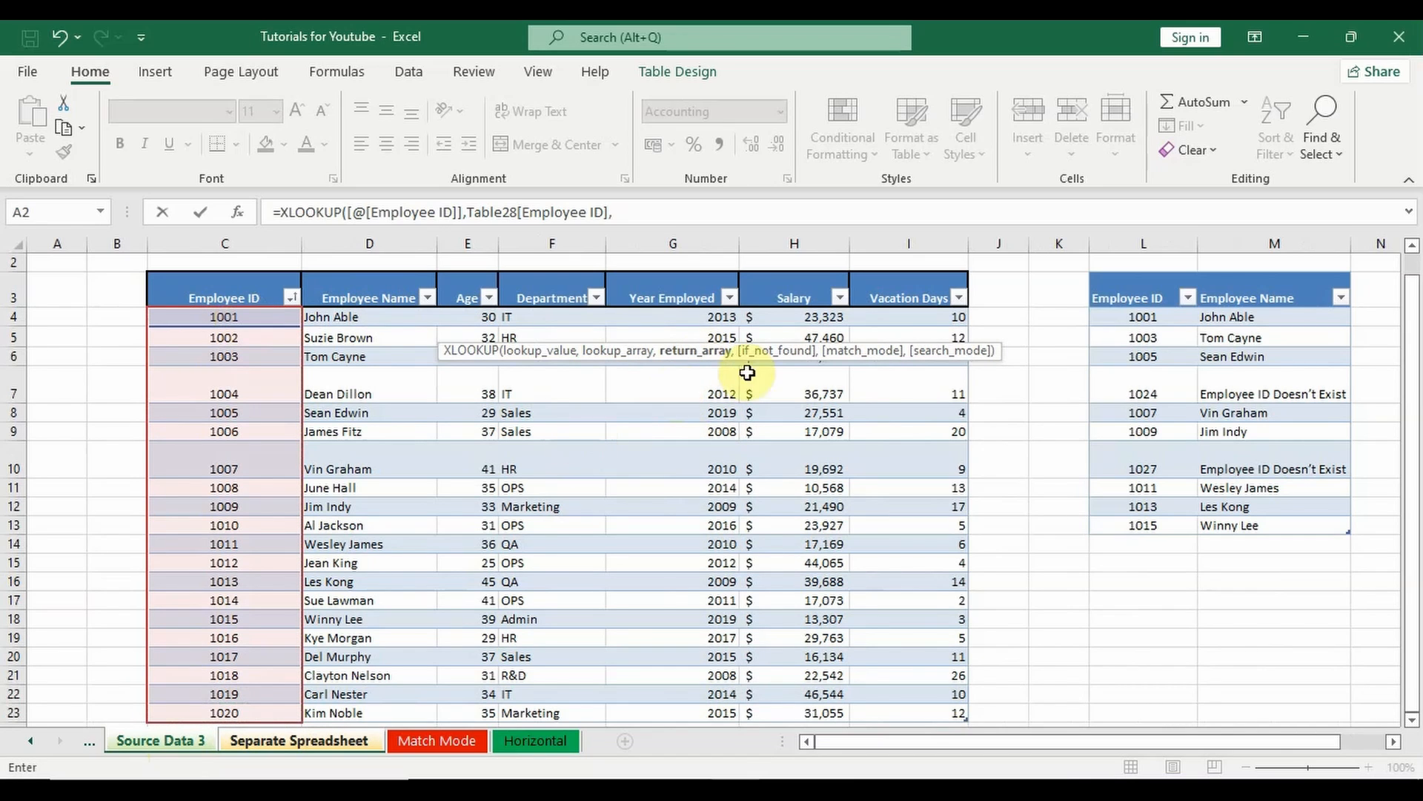
Step: Set the return array to the source table's whole Salary column and complete the Salary Grade XLOOKUP formula
left_click(810, 319)
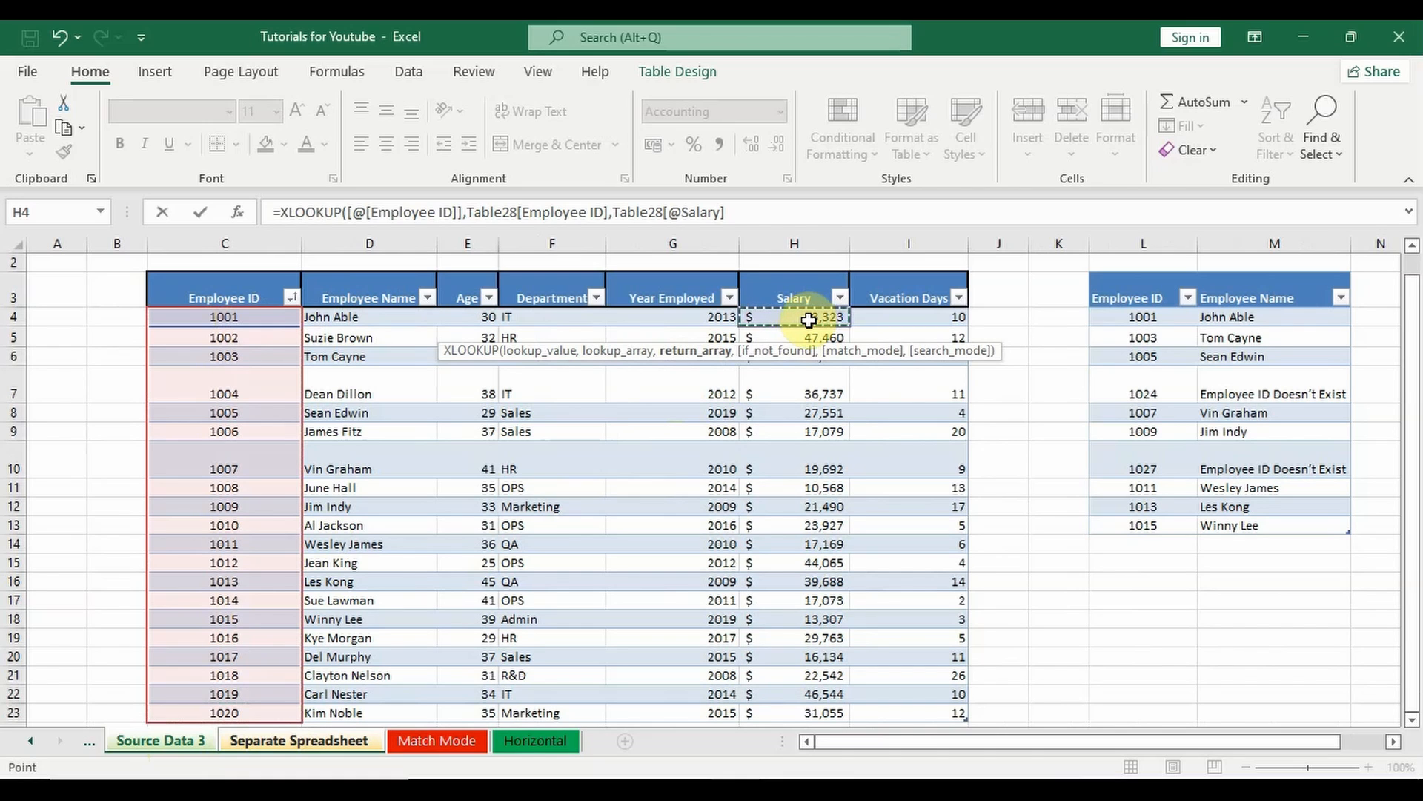
key("ctrl+shift+Down")
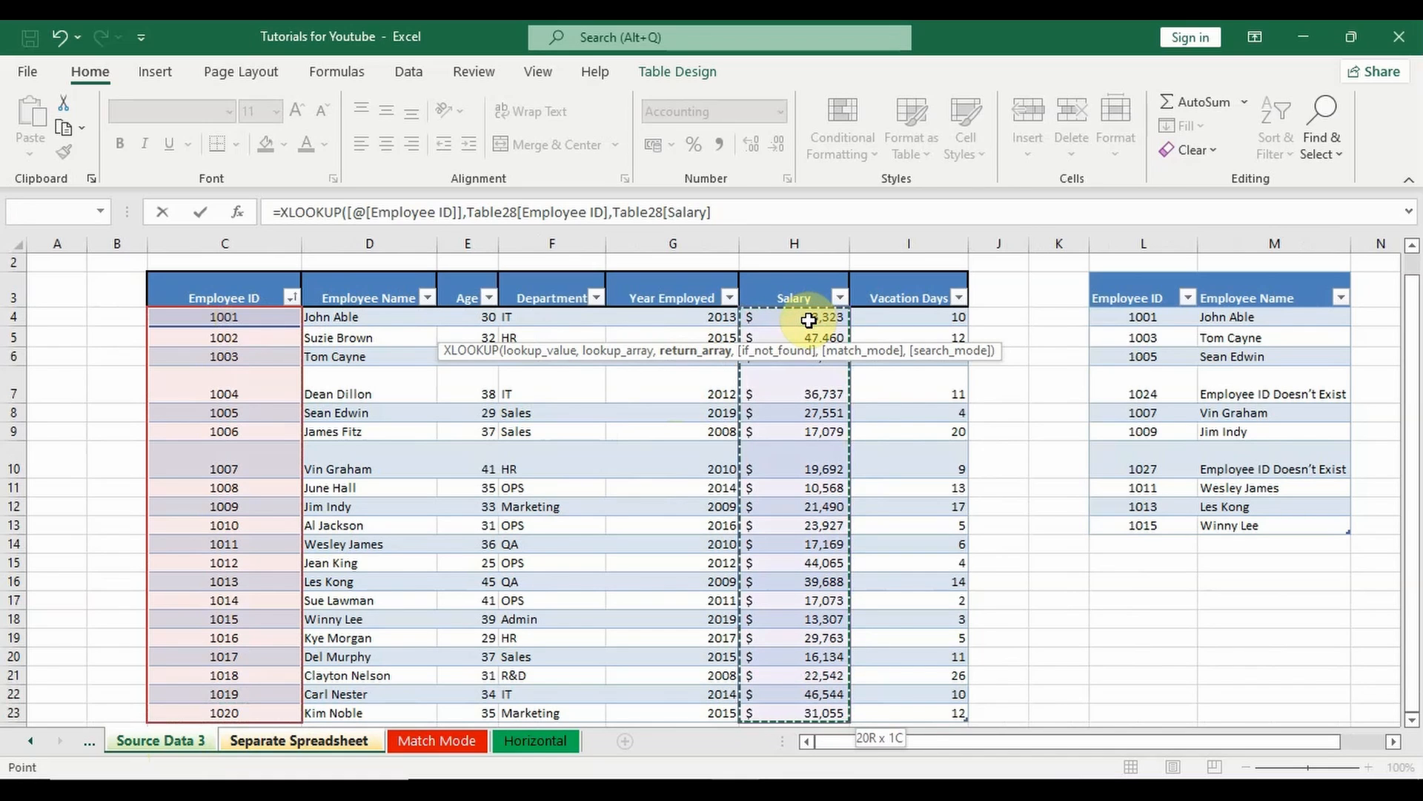
type(")")
key("Return")
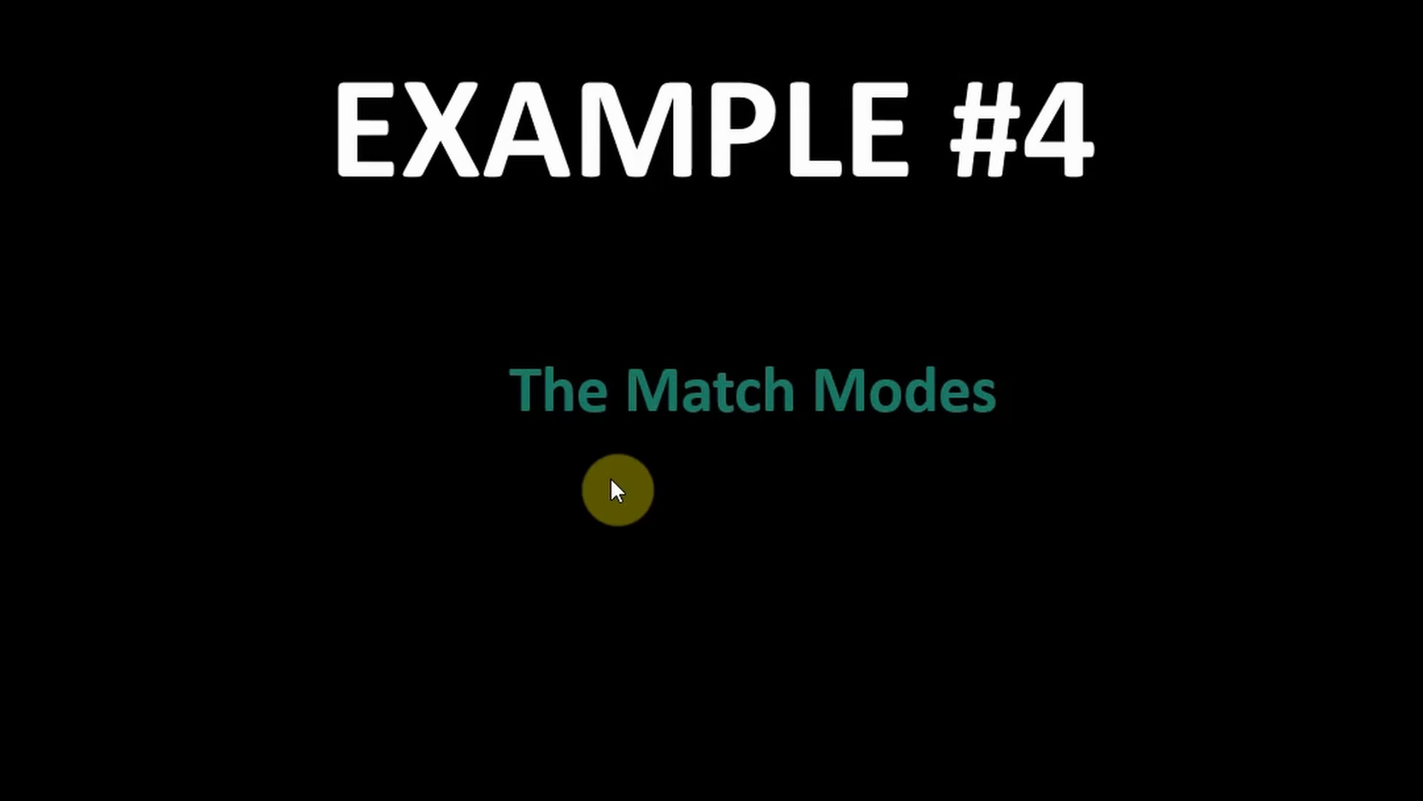
left_click(611, 478)
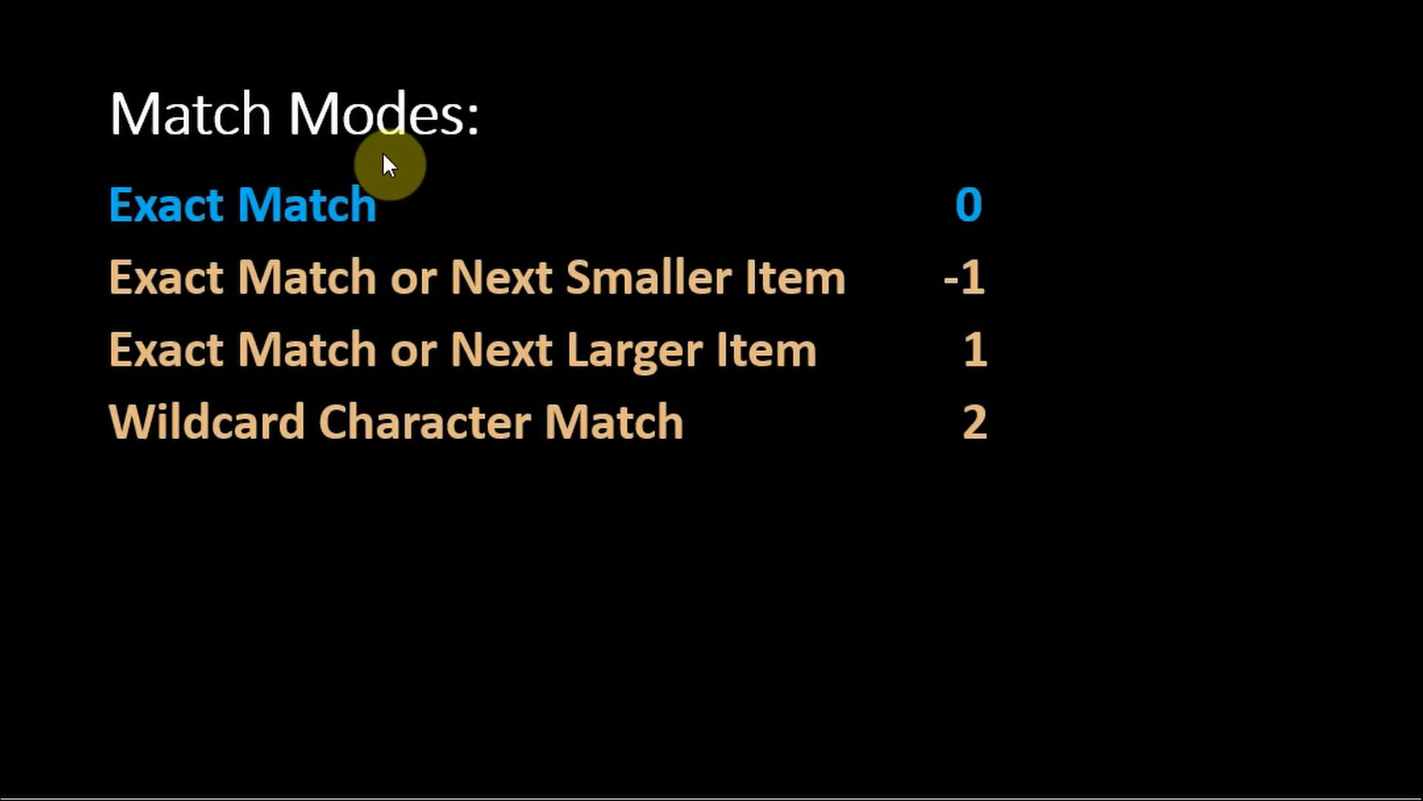
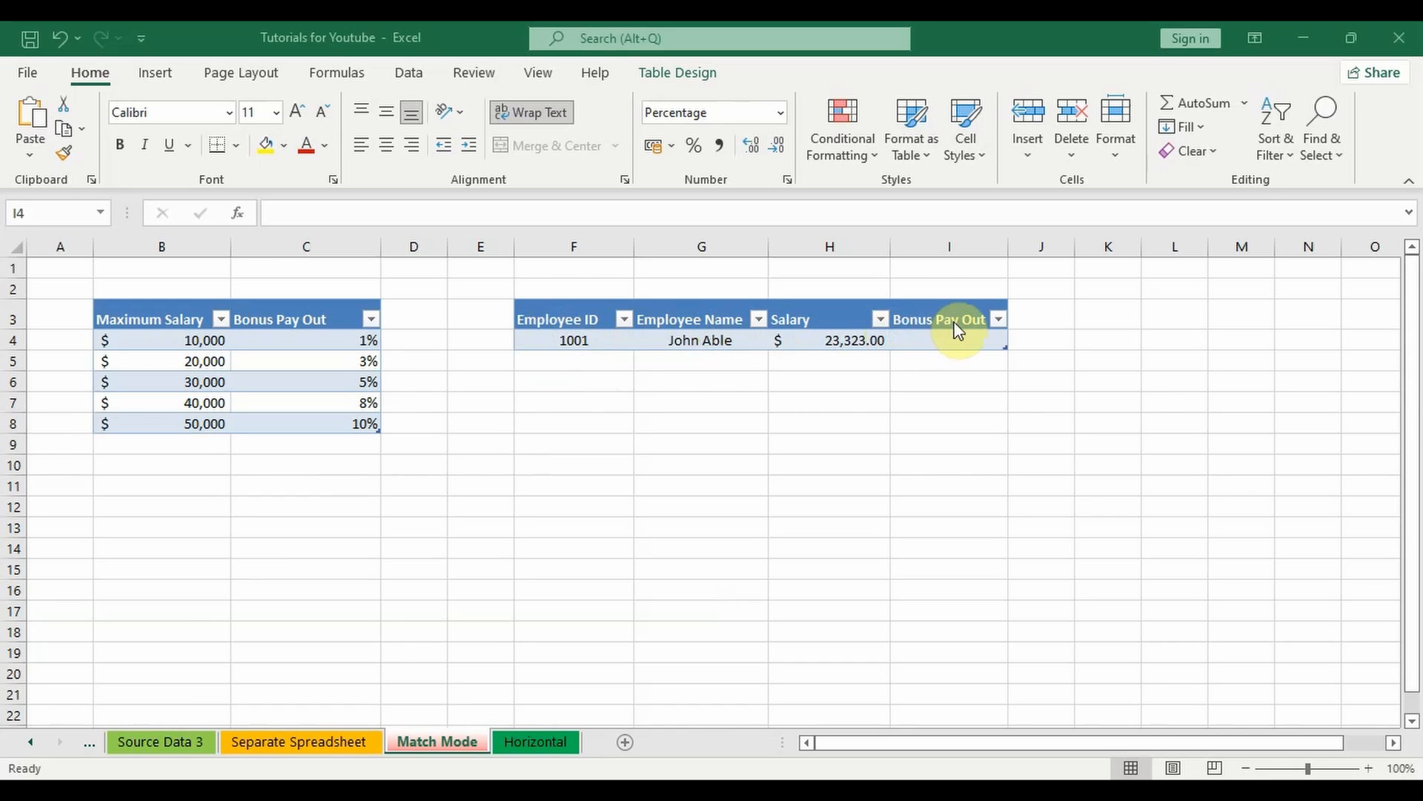
Step: Start an XLOOKUP formula in Bonus Pay Out cell I4 with the row's Salary as the lookup value
left_click(962, 369)
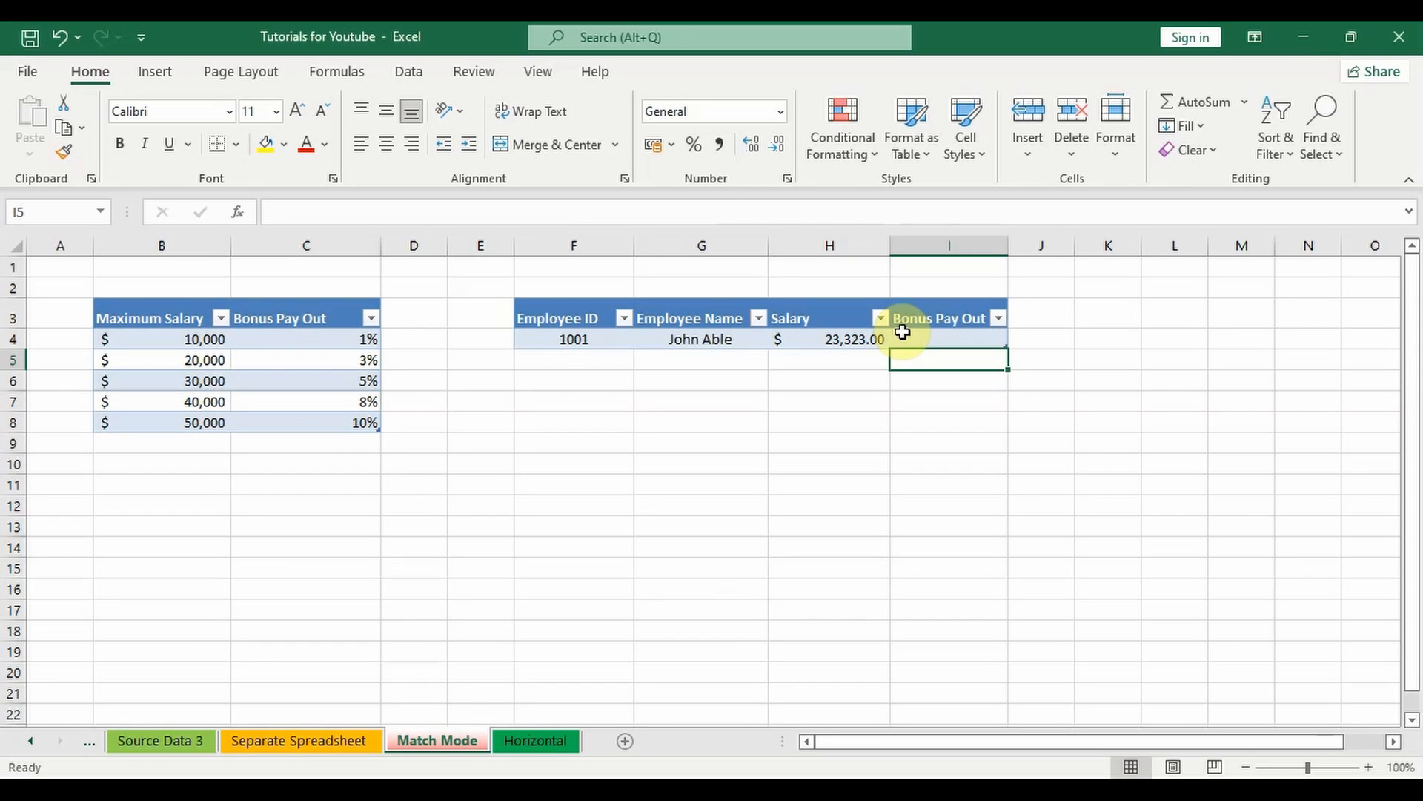
double_click(903, 335)
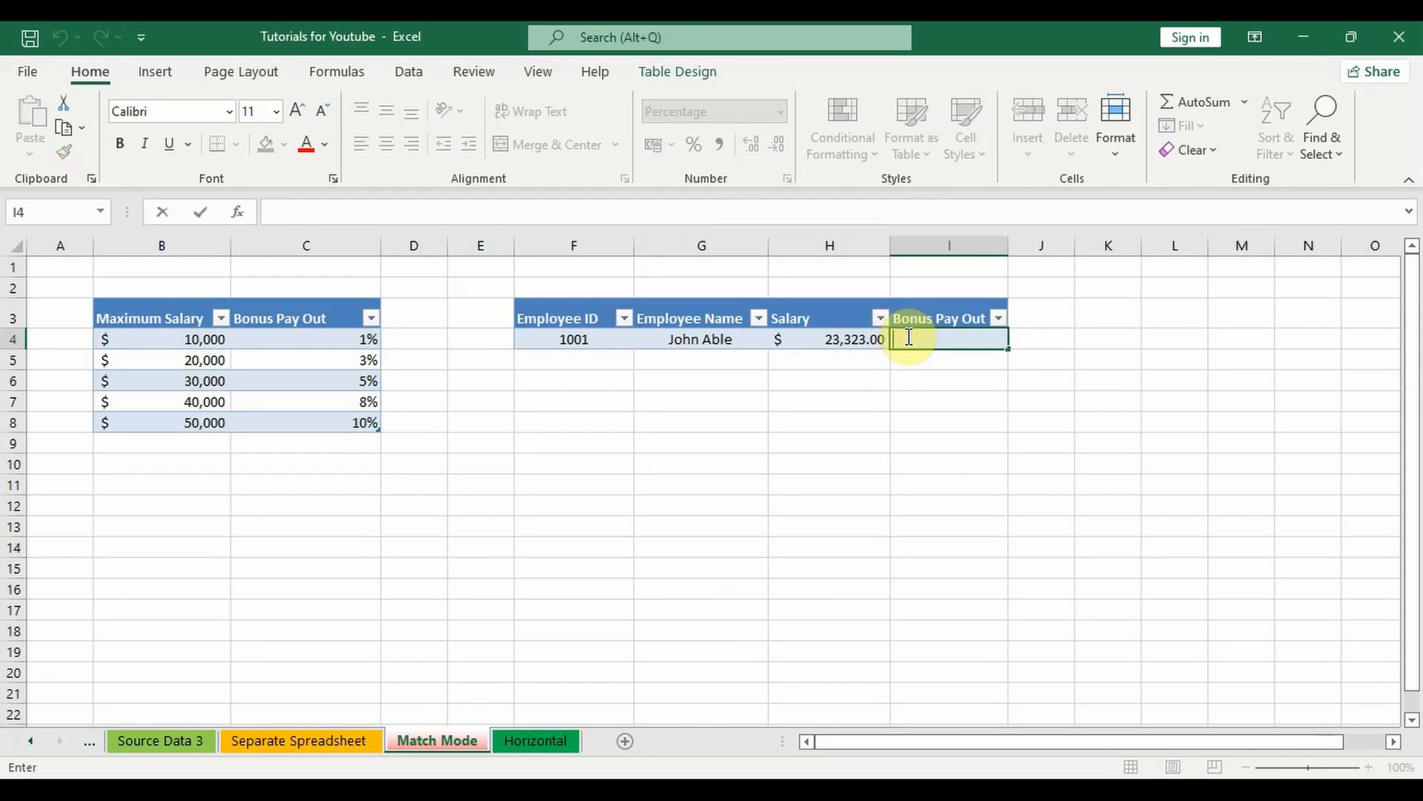
type("=x")
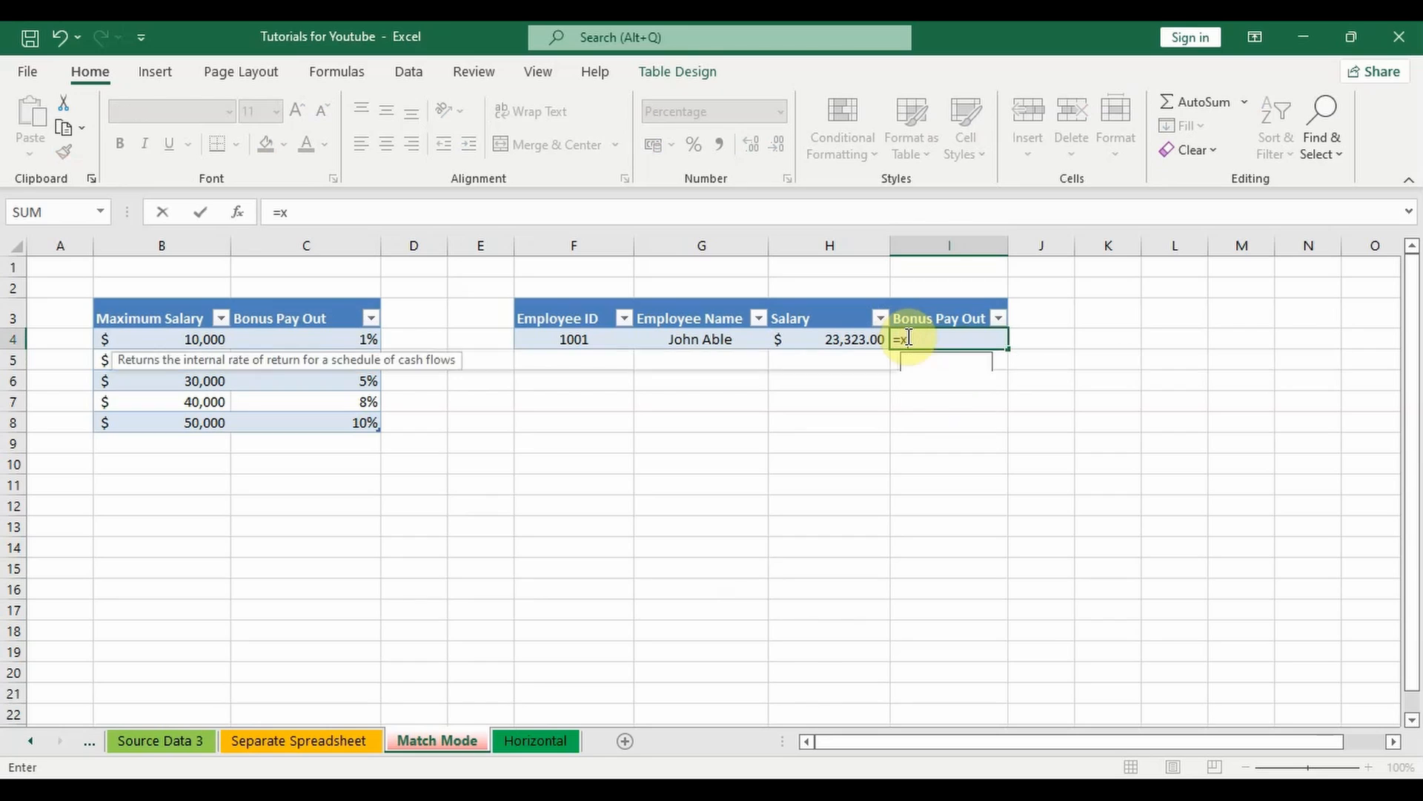
type("look")
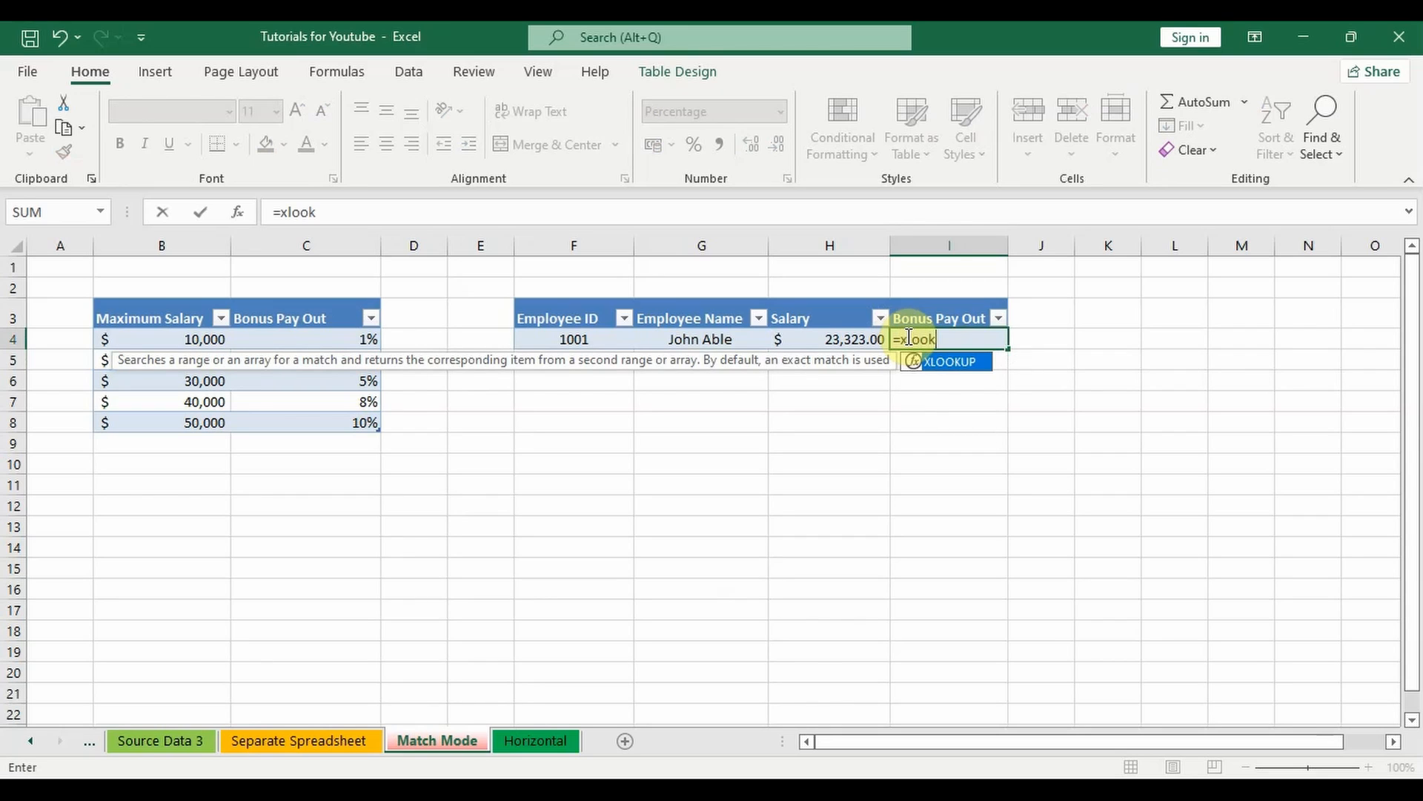
double_click(957, 362)
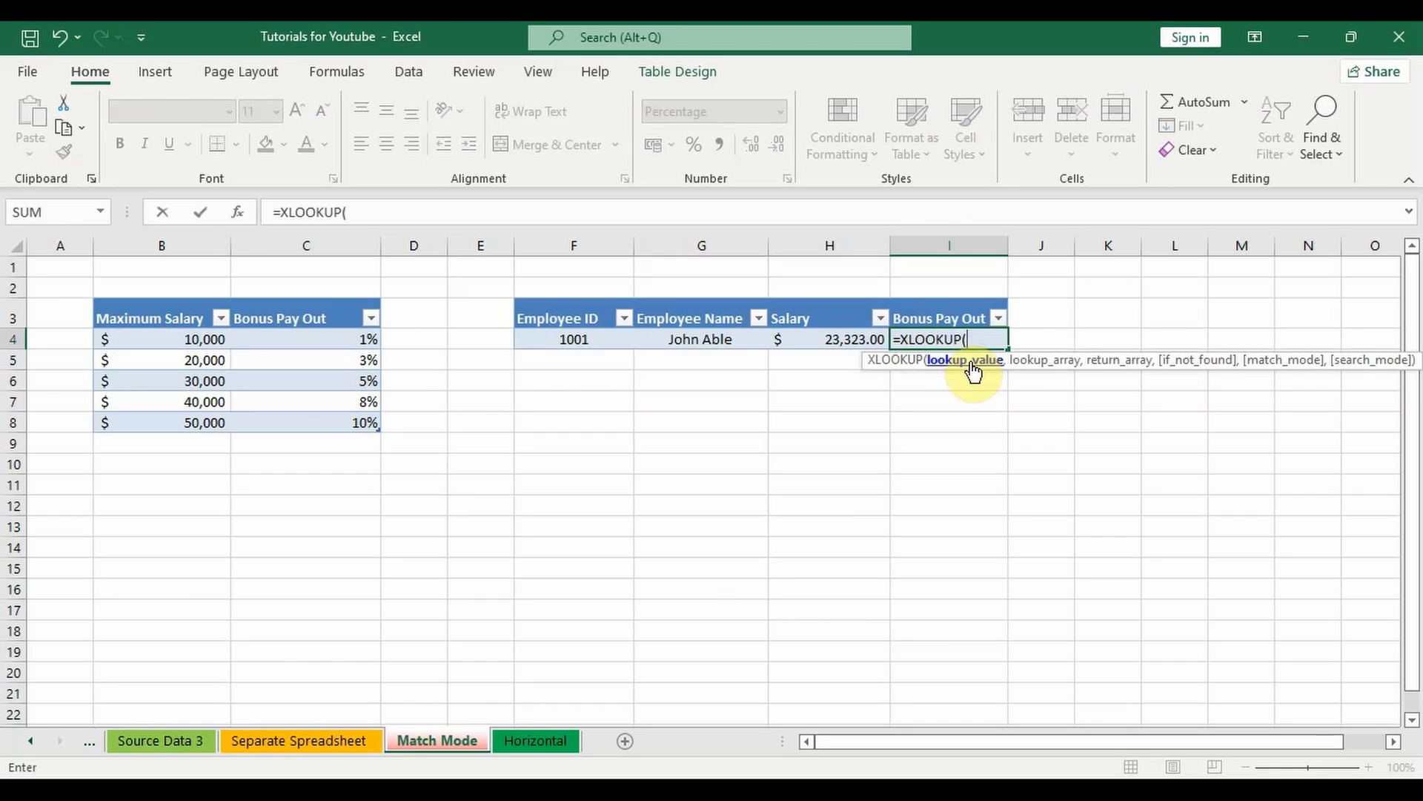
left_click(842, 341)
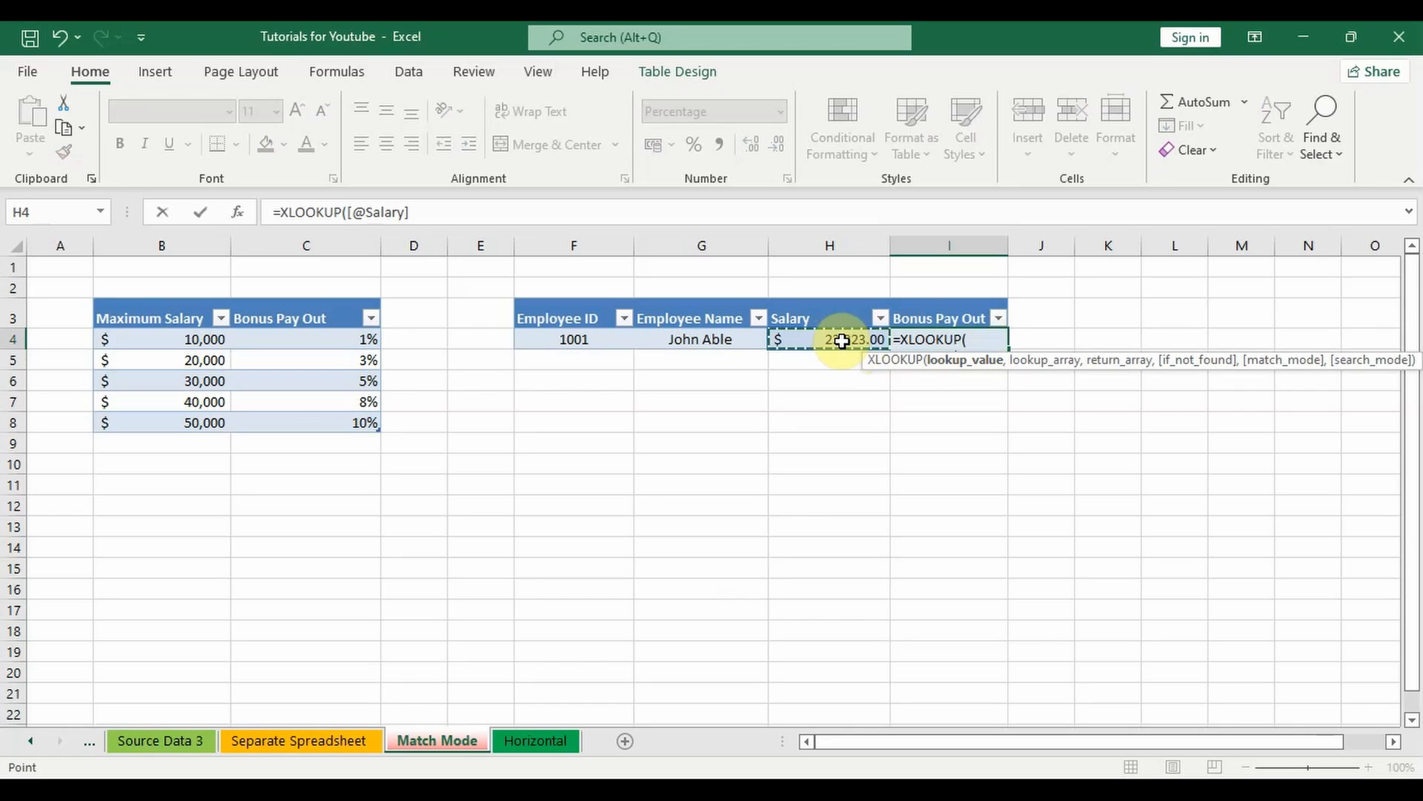
type(",")
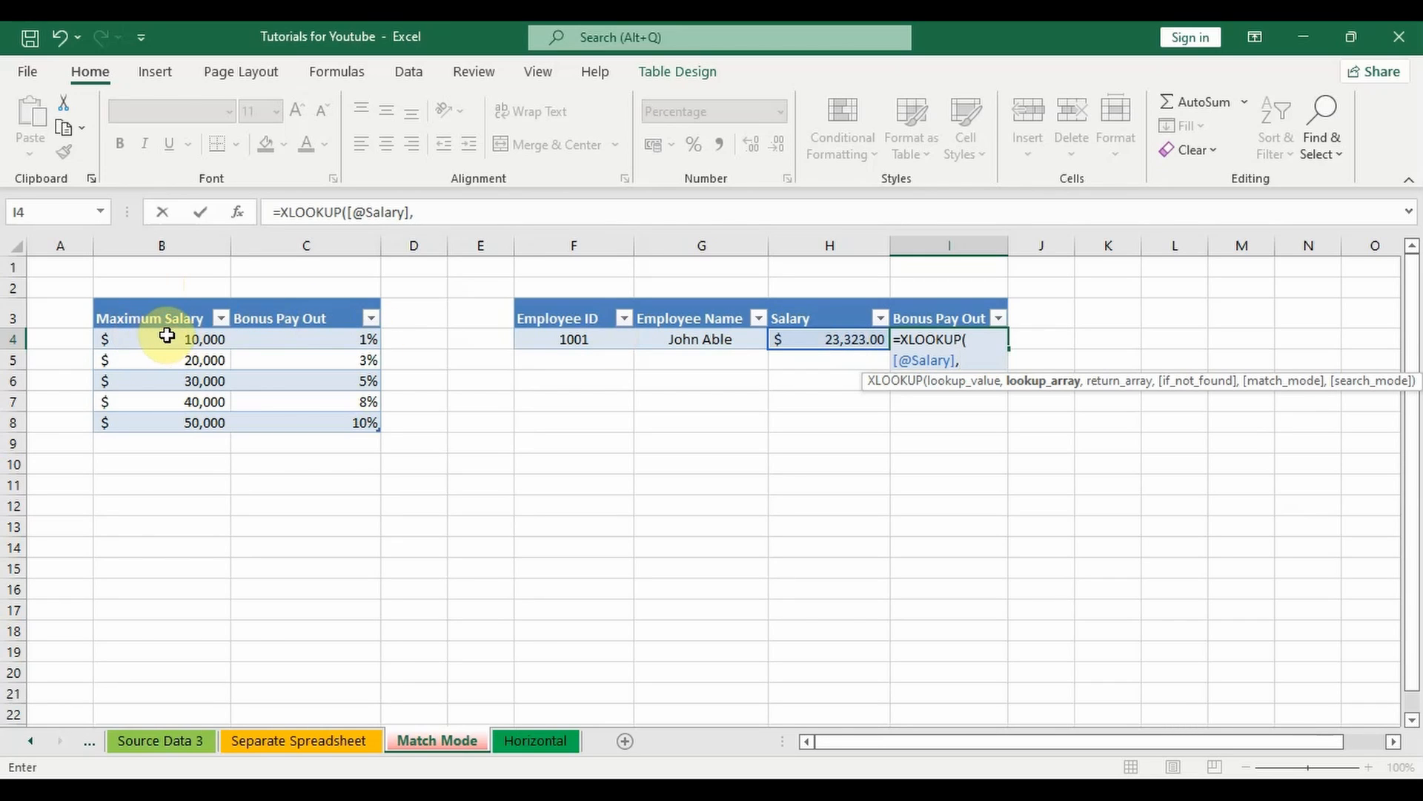
Step: Set the Maximum Salary column as the lookup array and the source table's Bonus Pay Out column as the return array
left_click_drag(170, 335, 191, 423)
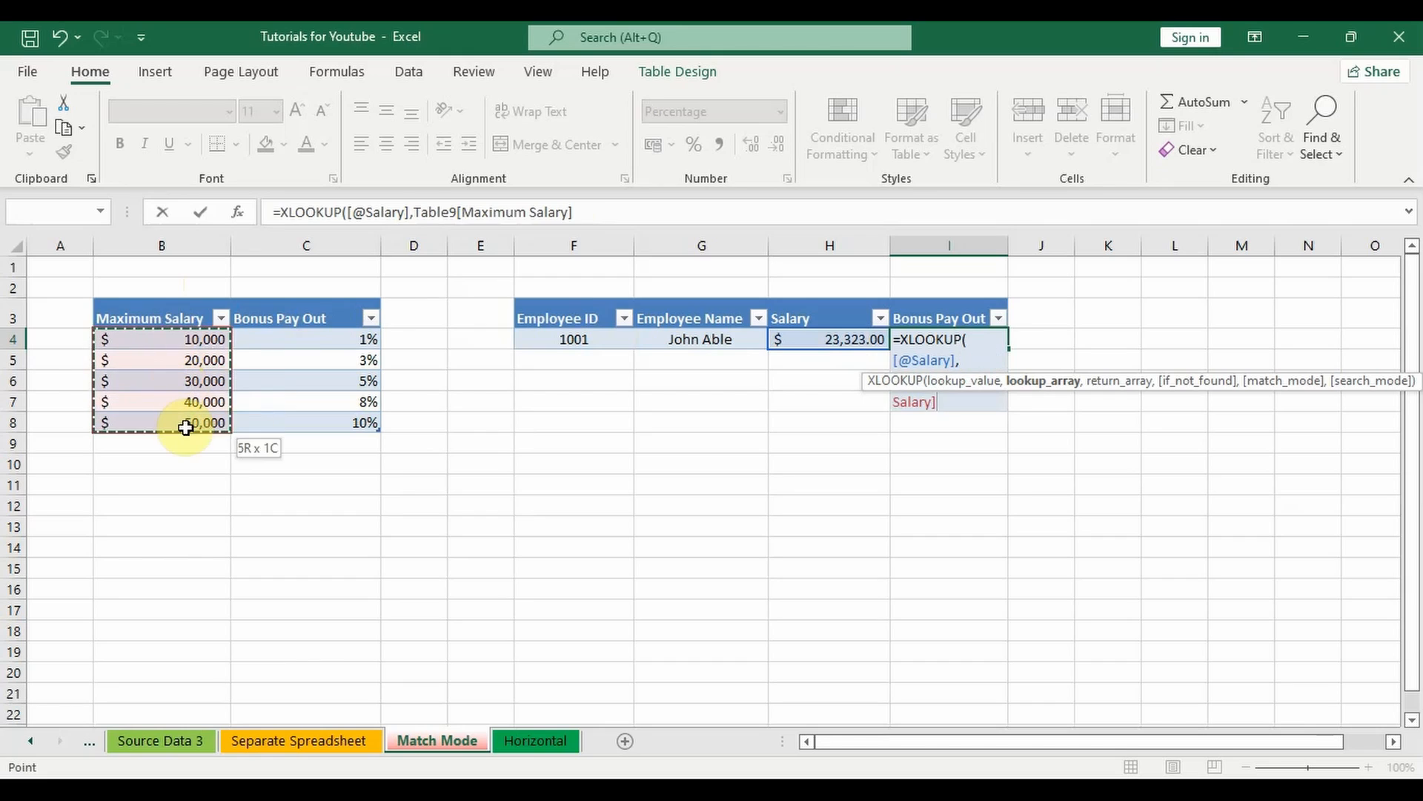
type("<")
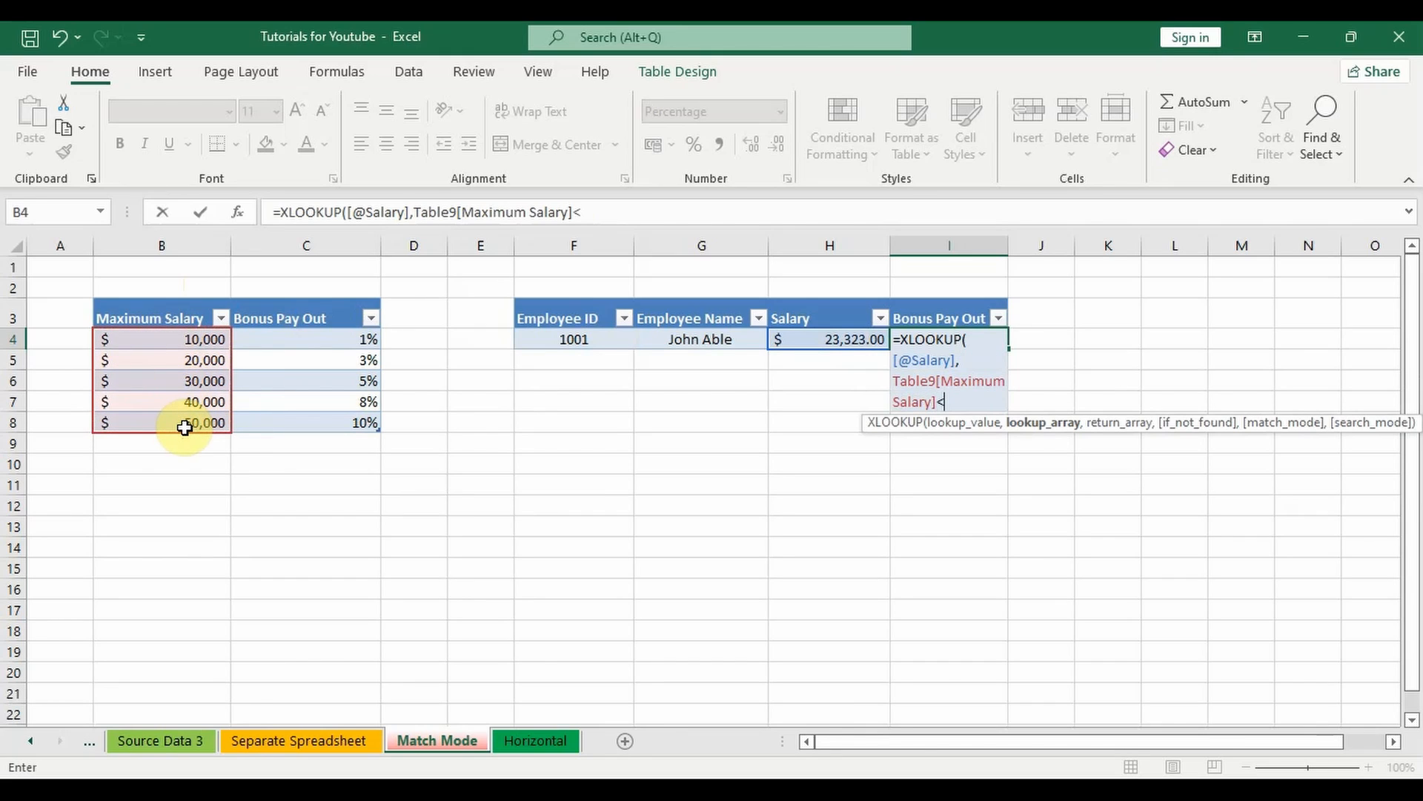
key("BackSpace")
type(",")
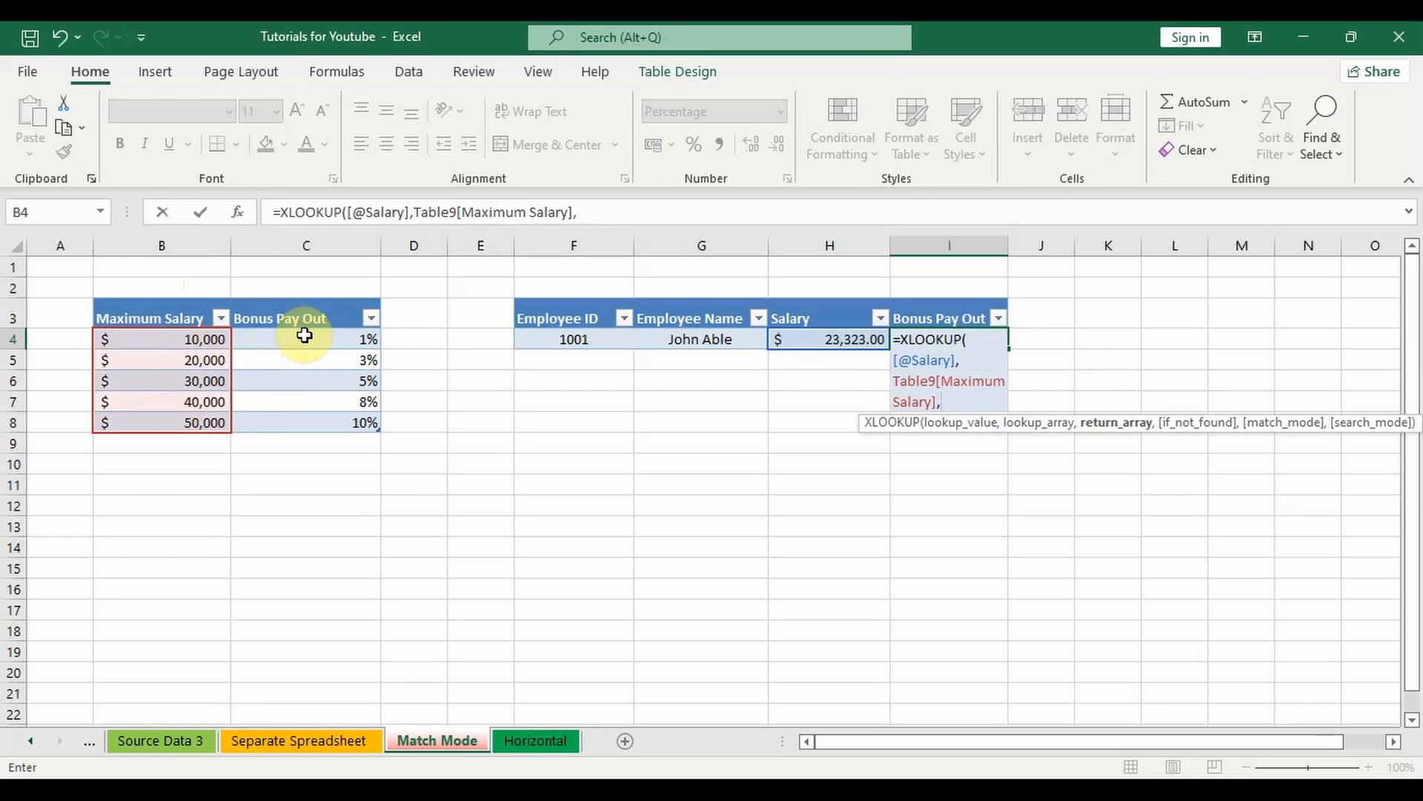
left_click_drag(296, 336, 326, 422)
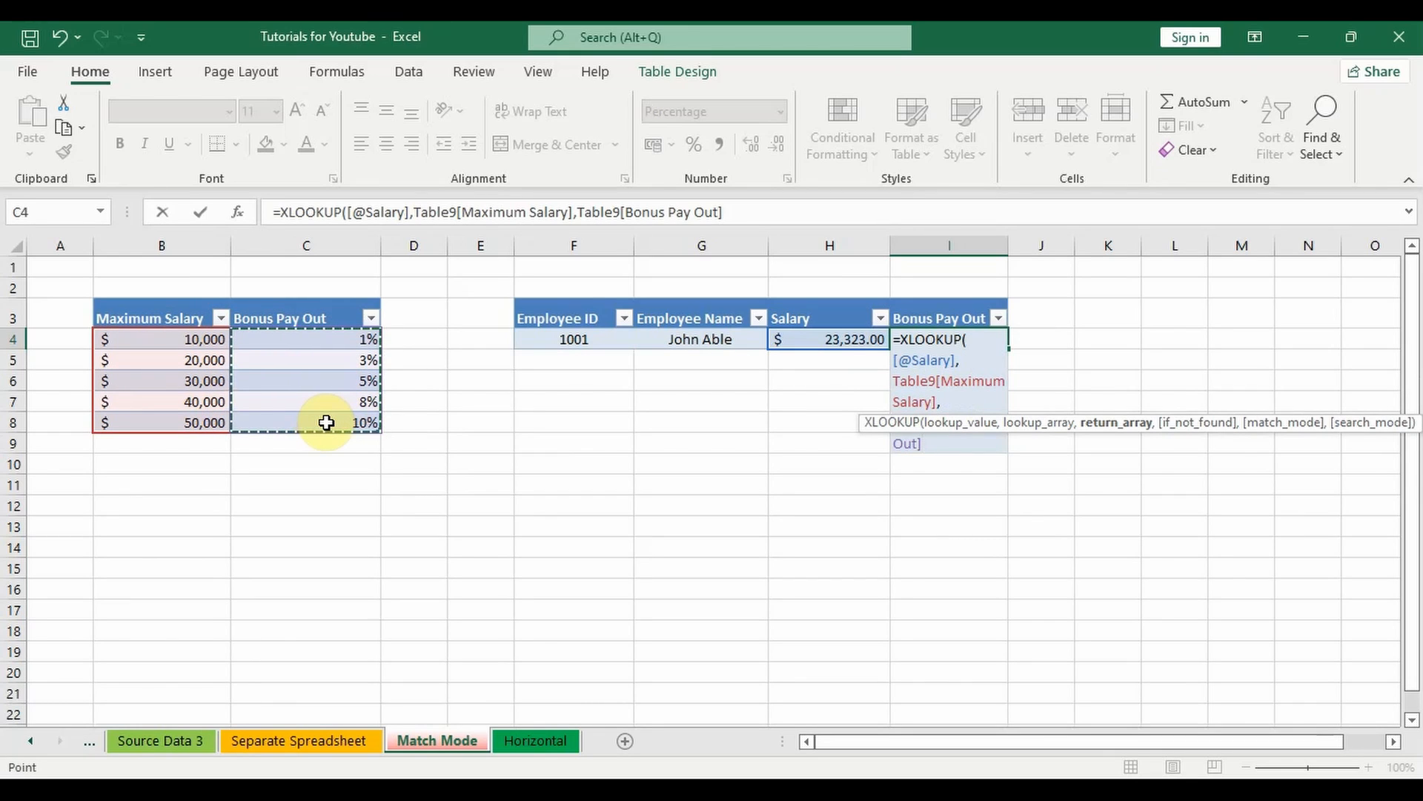
type(",")
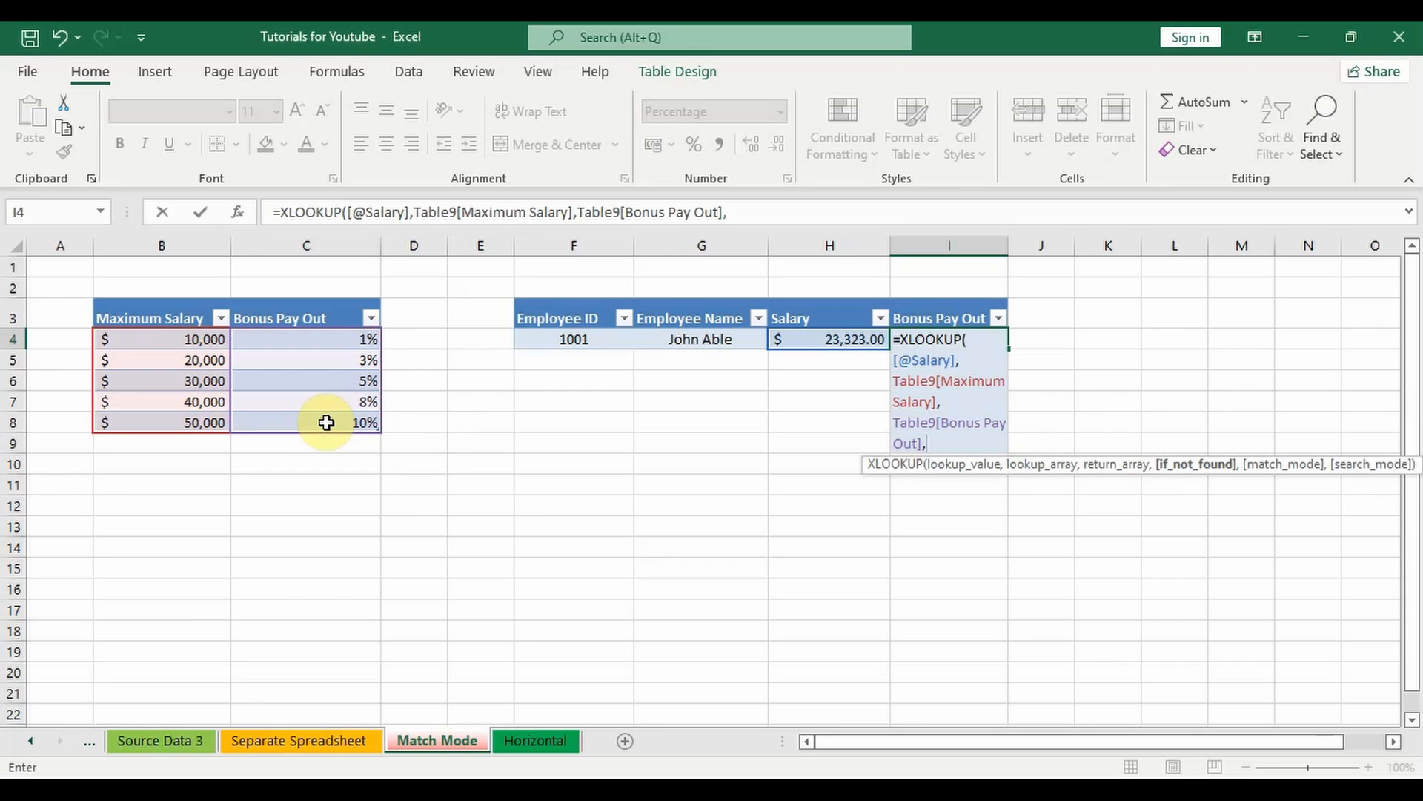
type(",")
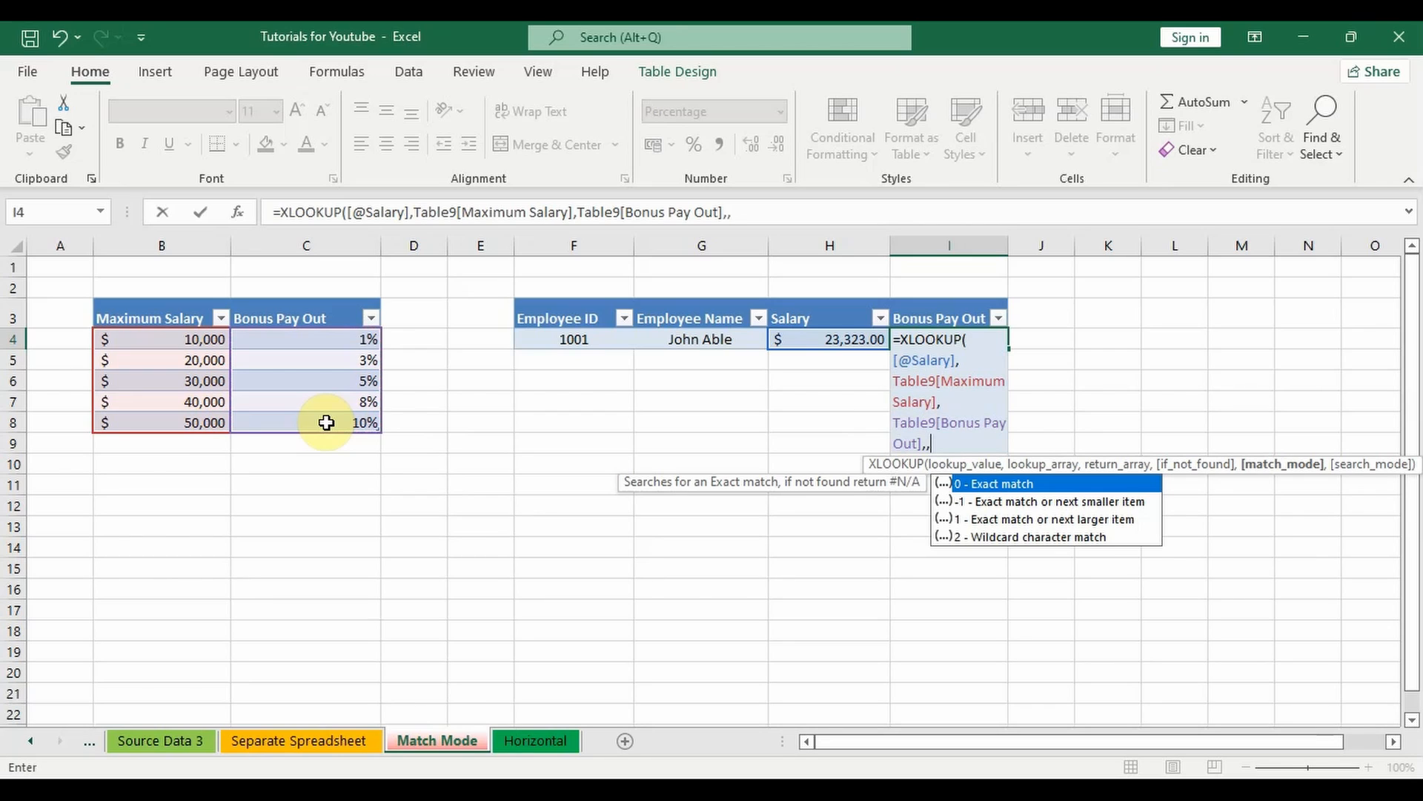
Step: Leave the if-not-found argument empty, set the match mode to 0 for exact match, and complete the Bonus Pay Out formula
type("0")
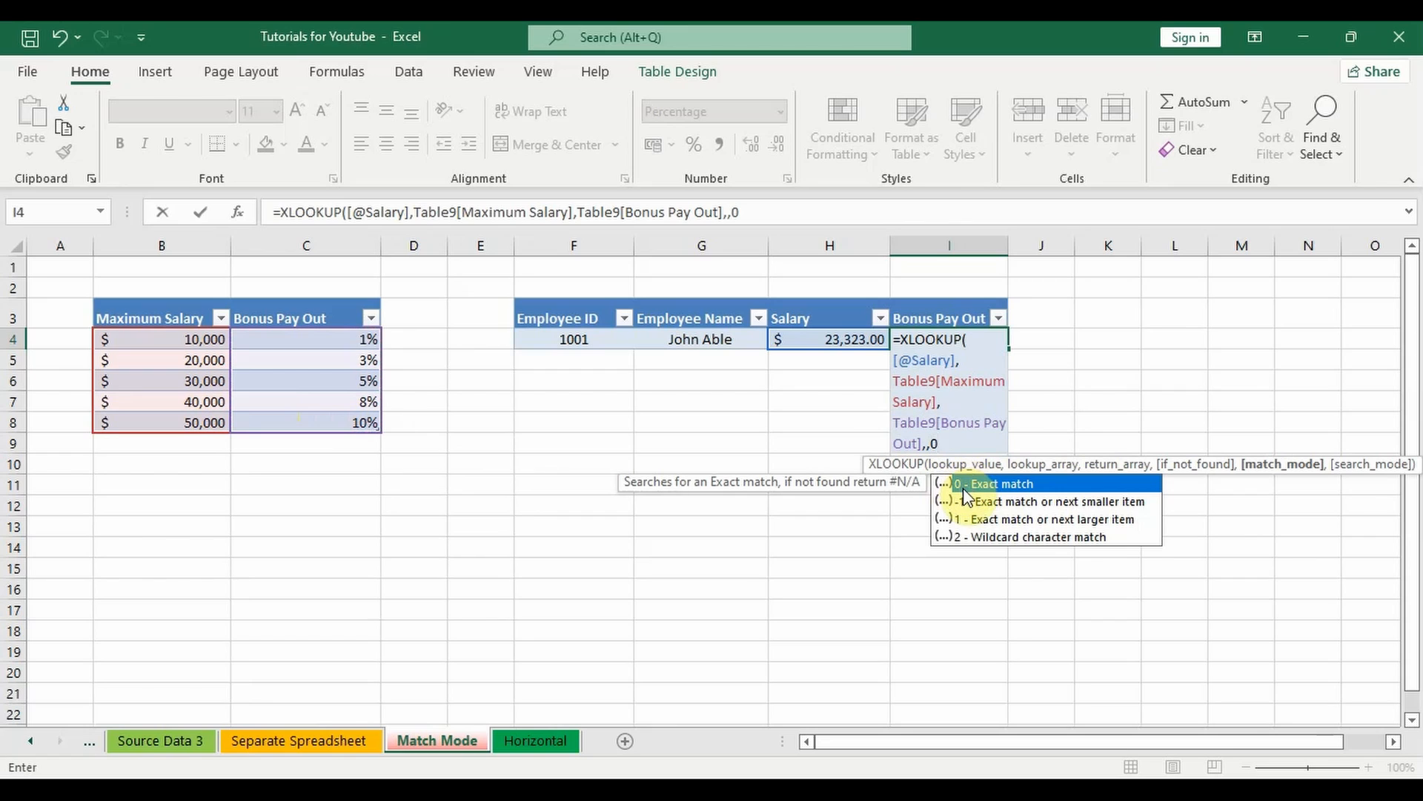
type(")")
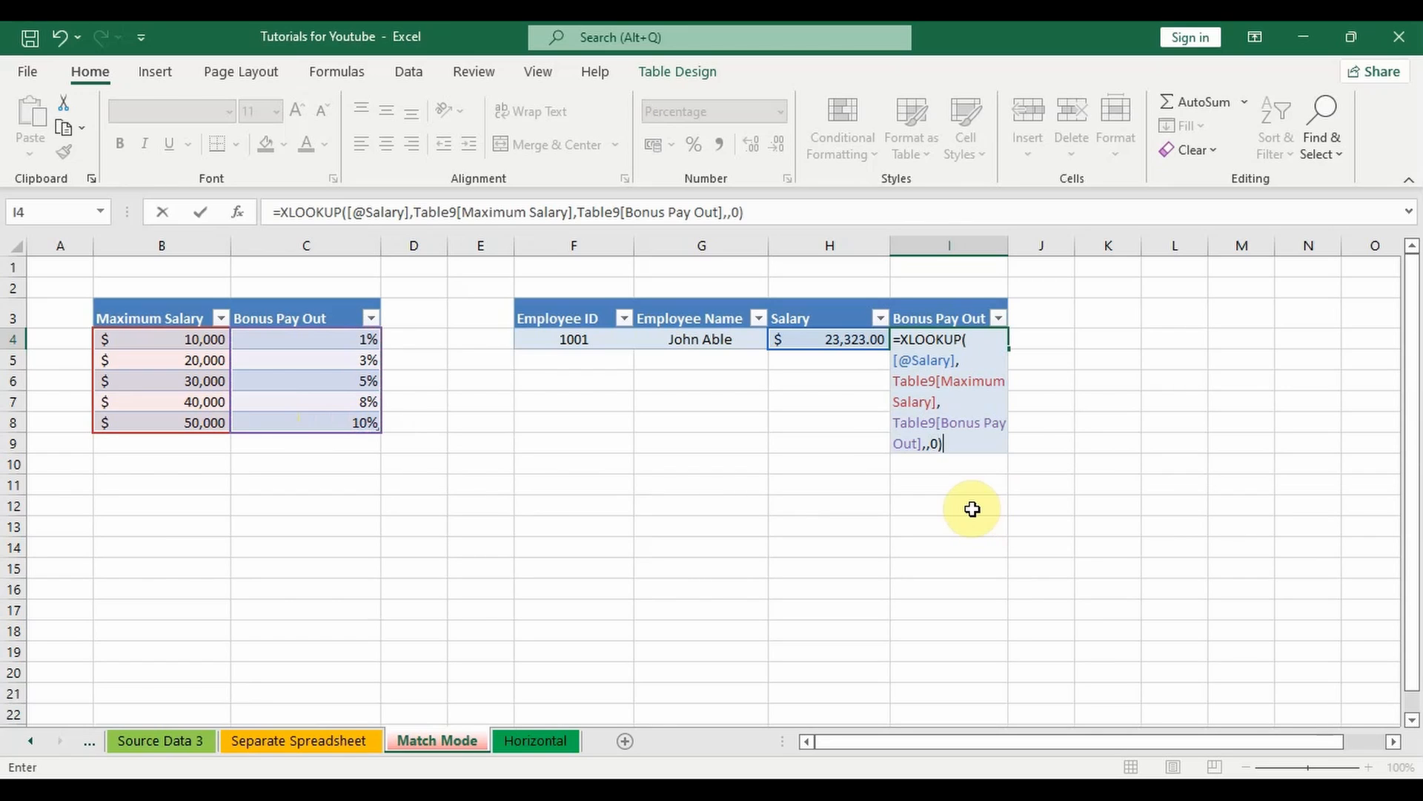
key("Return")
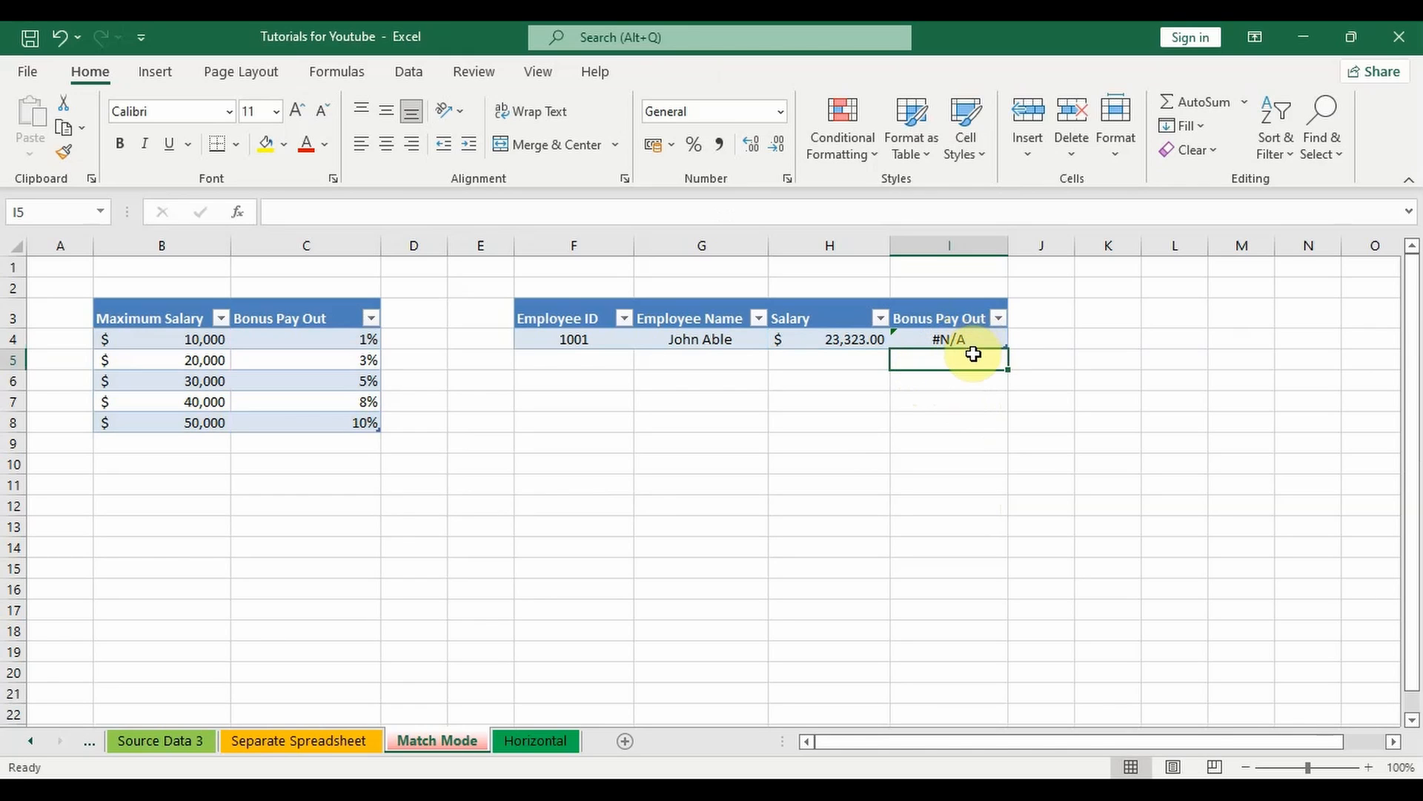
key("Up")
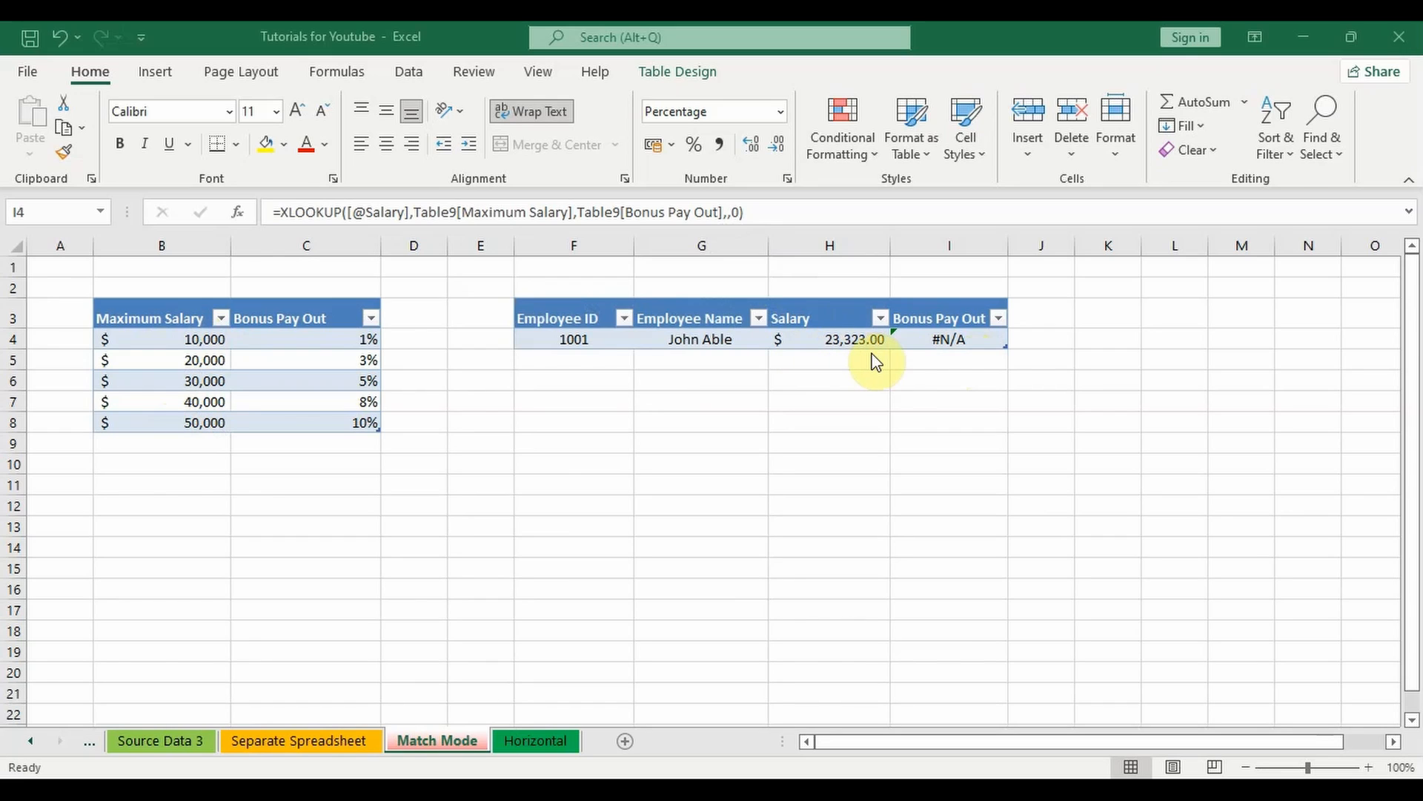
Step: Change the match mode in the I4 formula to -1, exact match or next smaller item
left_click(976, 364)
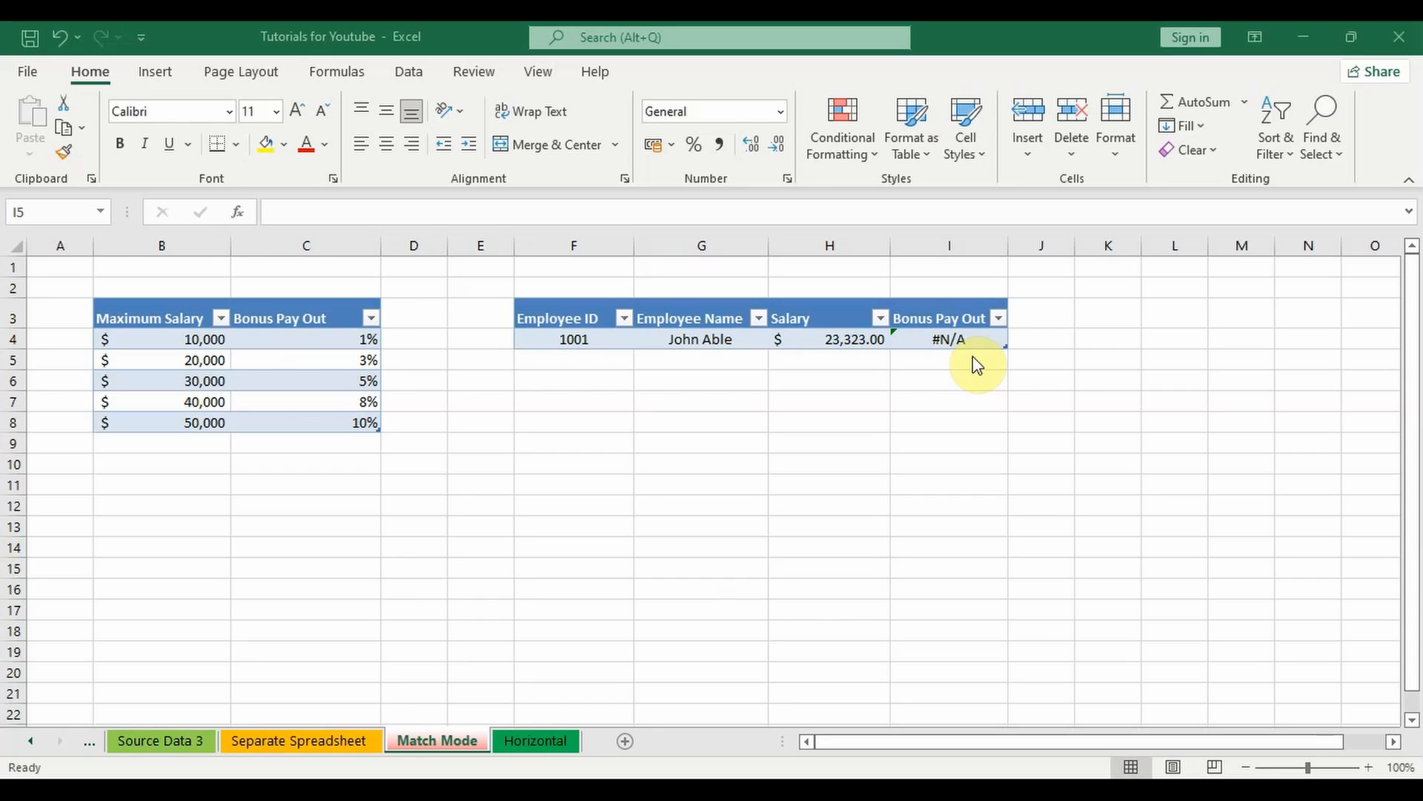
key("Up")
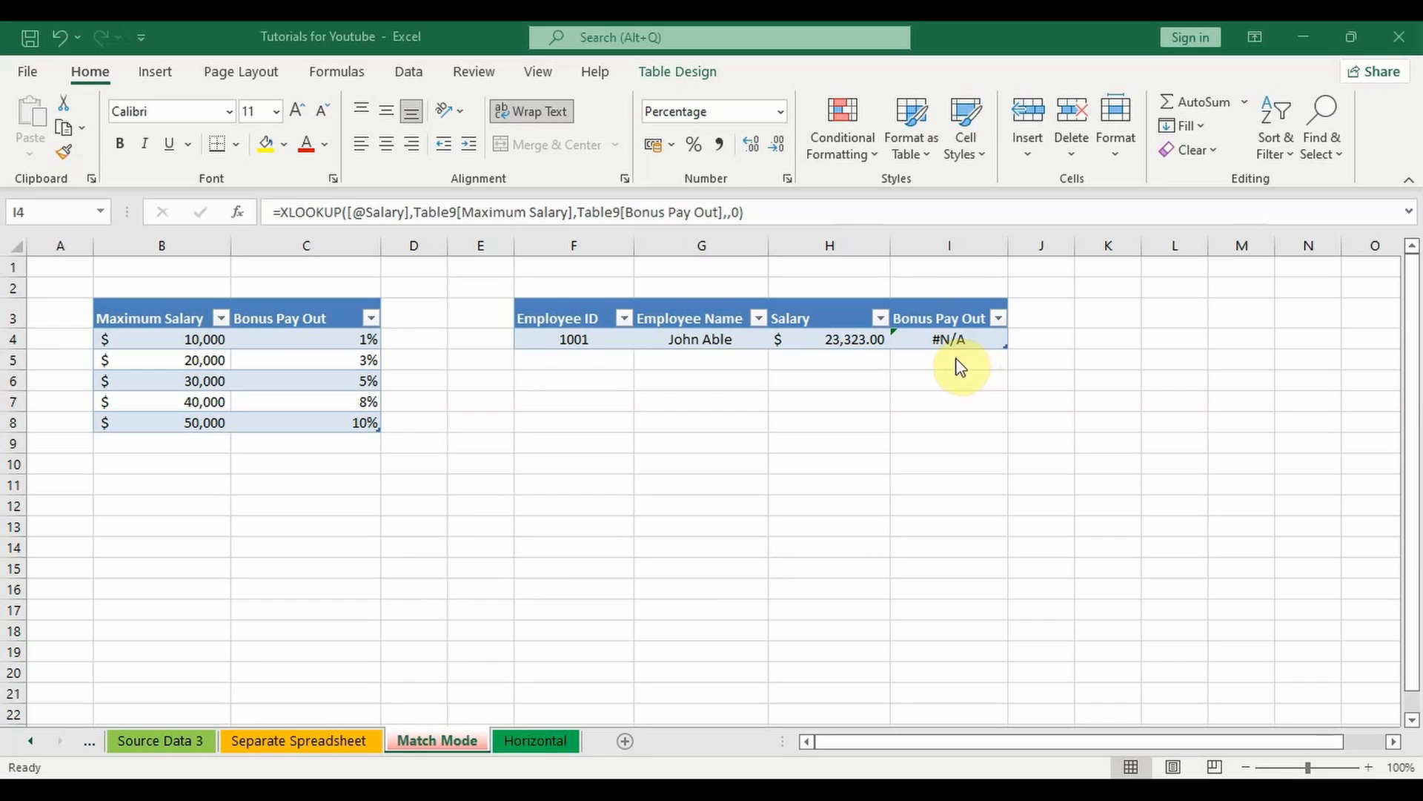
left_click(739, 212)
key("BackSpace")
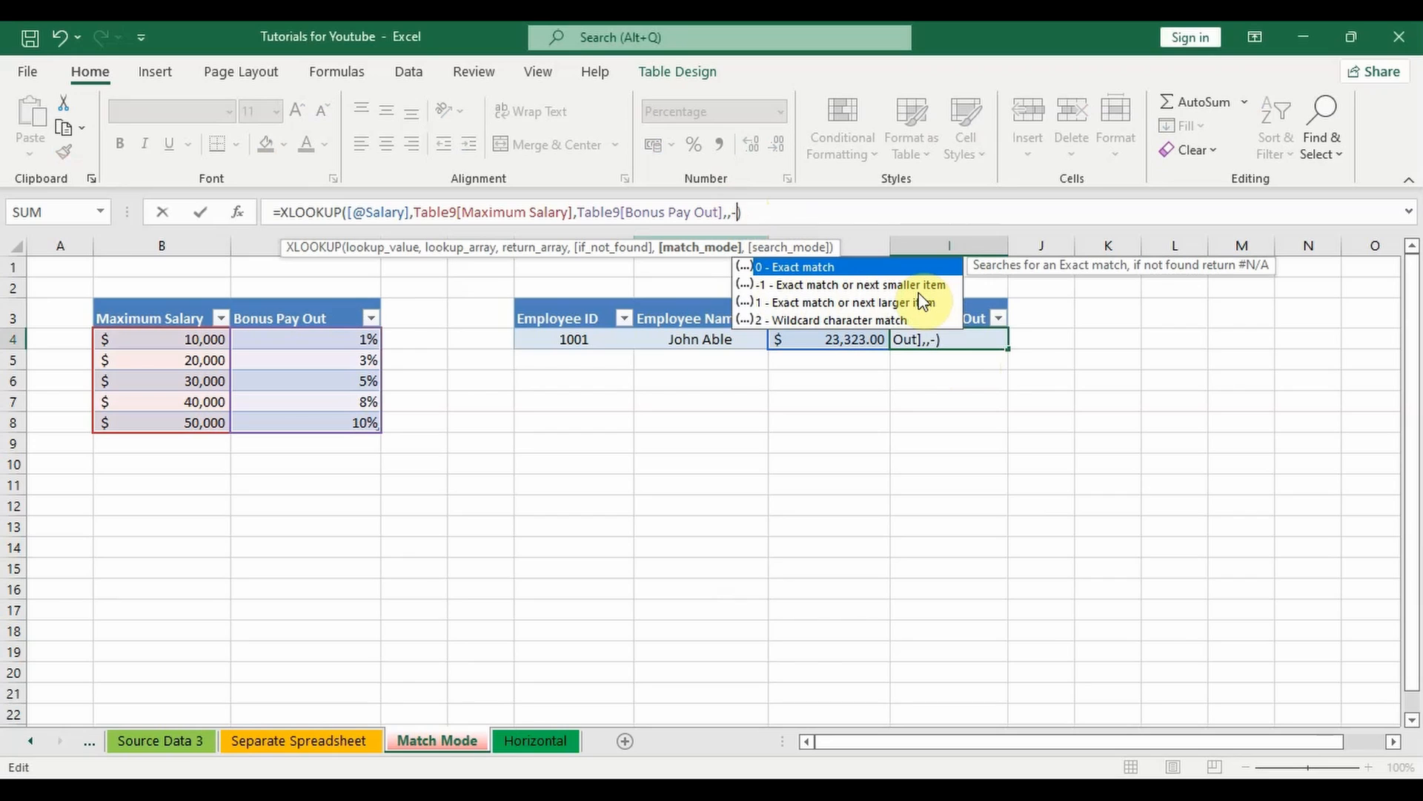
type("-1")
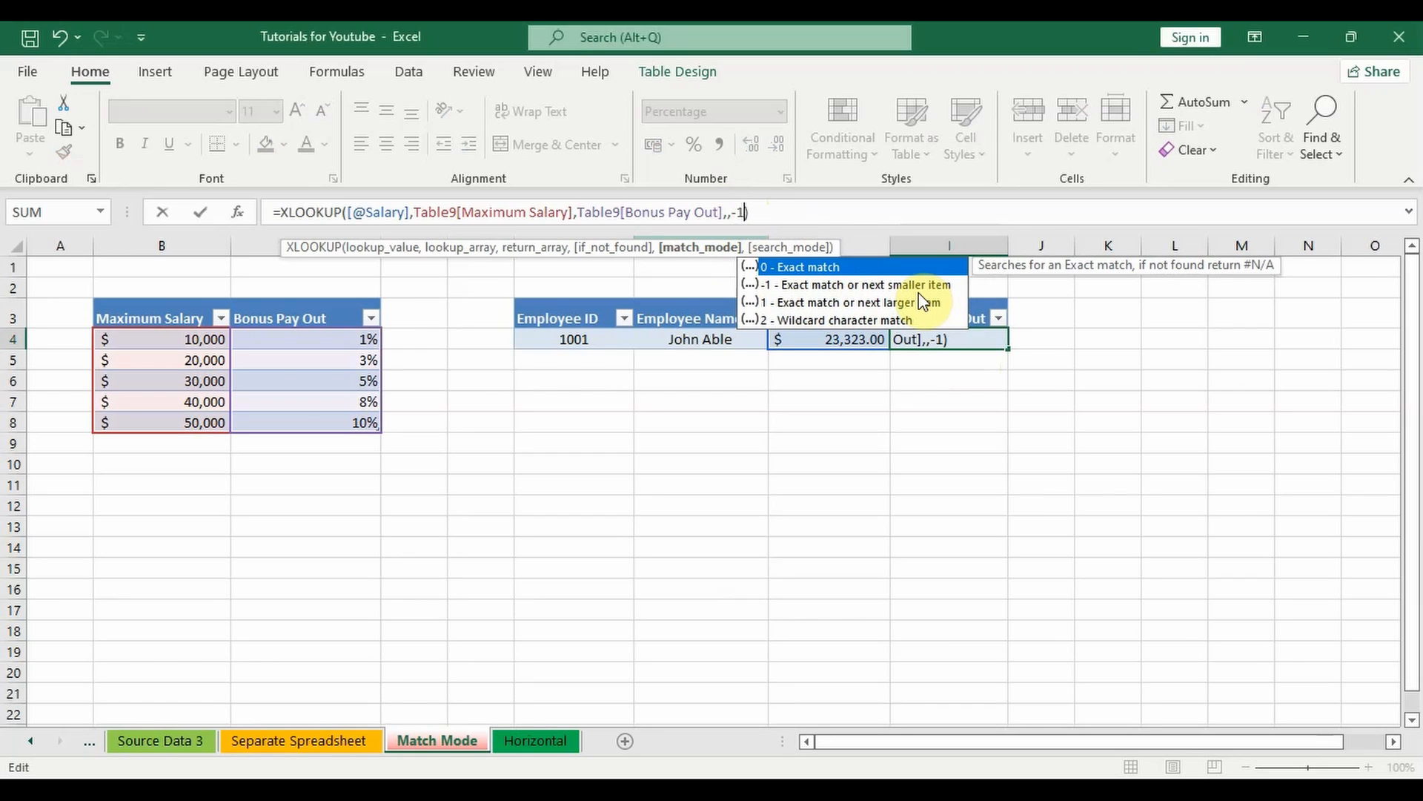
key("Return")
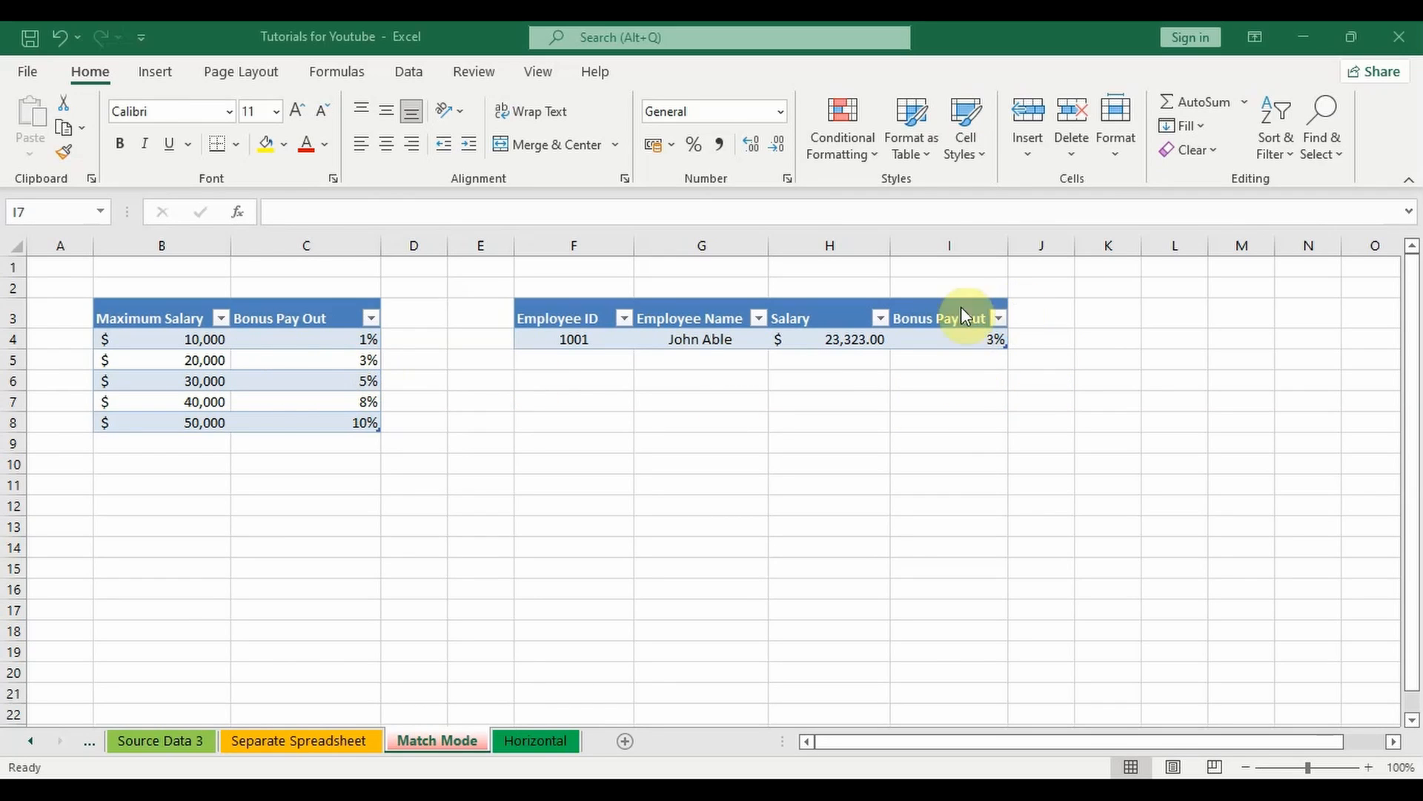
Step: Change the match mode of the Bonus Pay Out formula in I4 to 1, exact match or next larger item
left_click(948, 337)
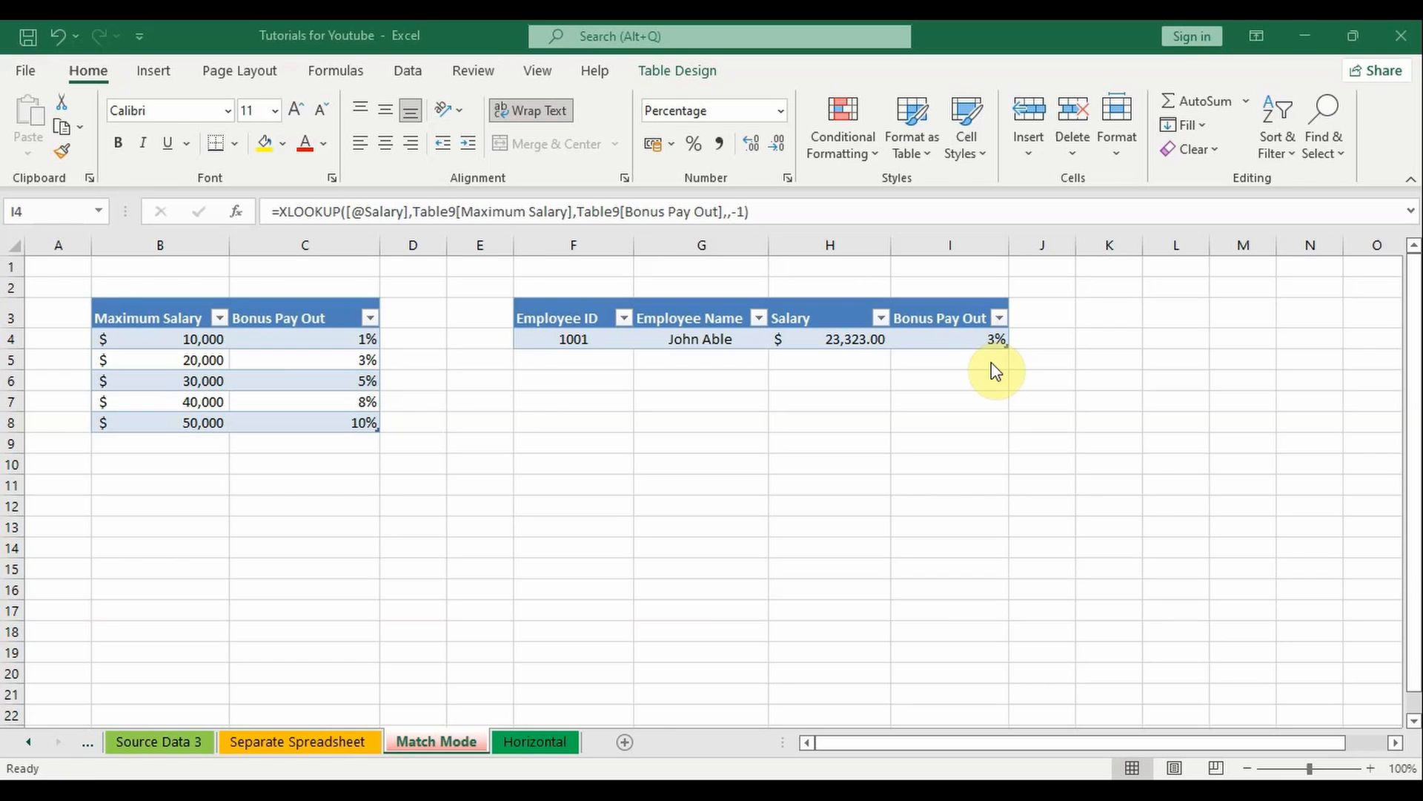
double_click(989, 339)
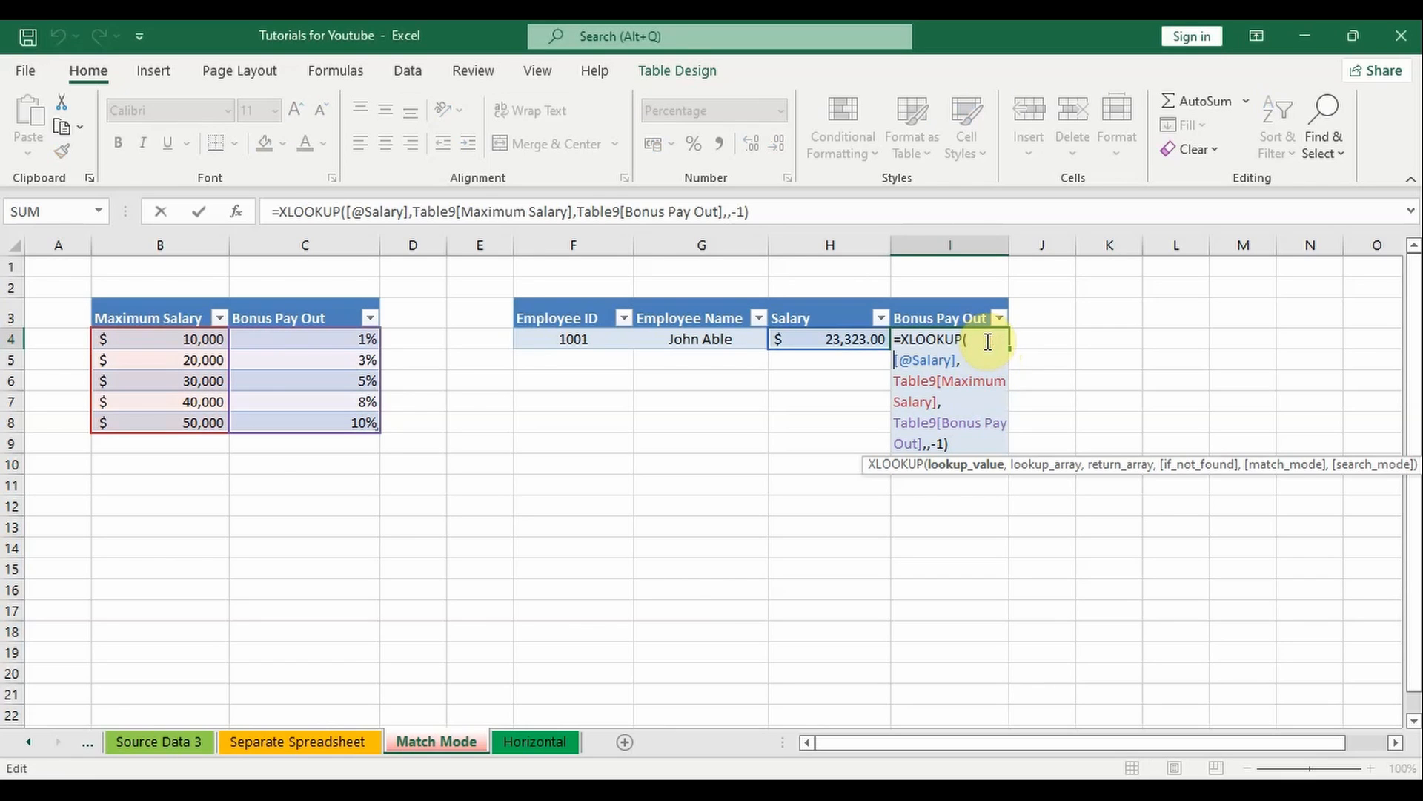
left_click(946, 443)
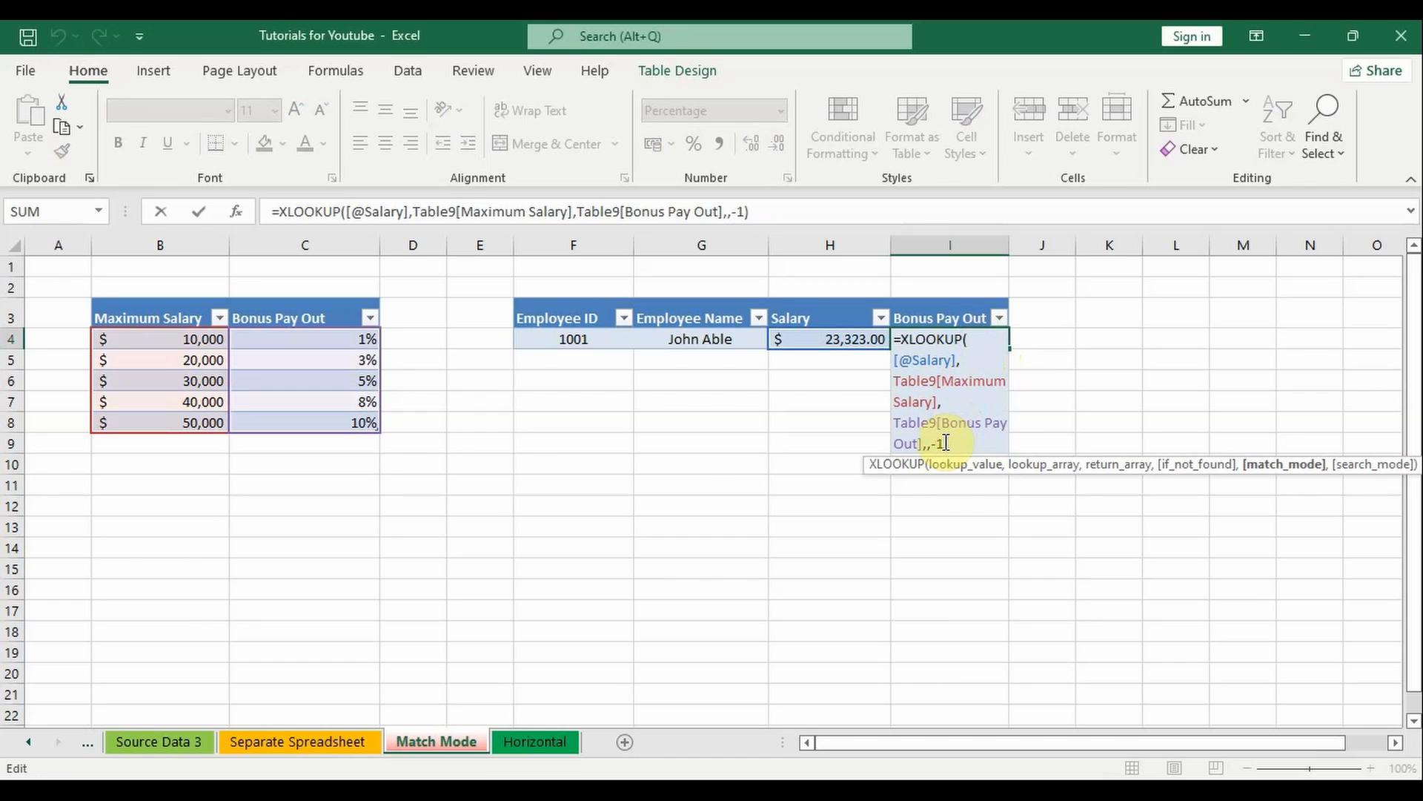
key("BackSpace")
key("BackSpace")
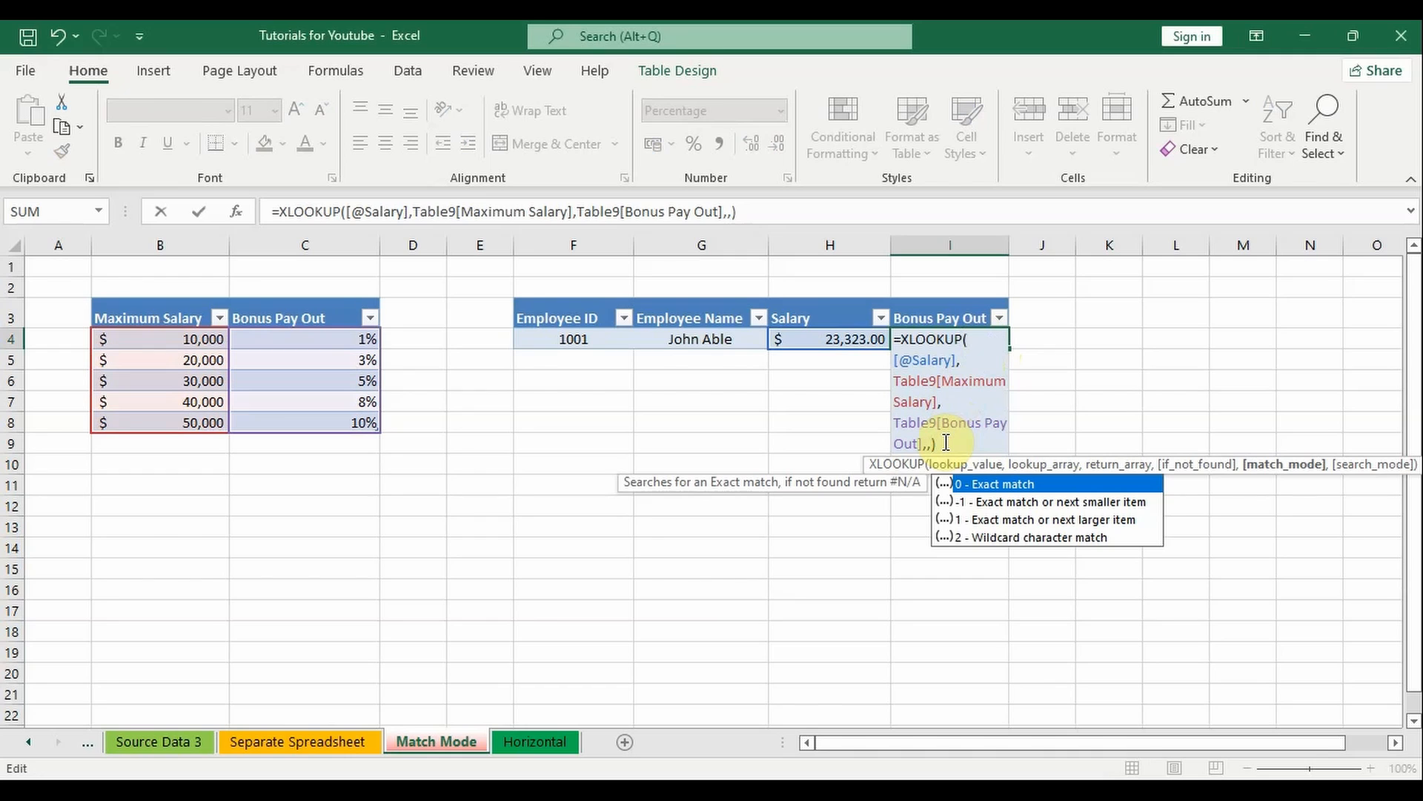
type("1")
key("Return")
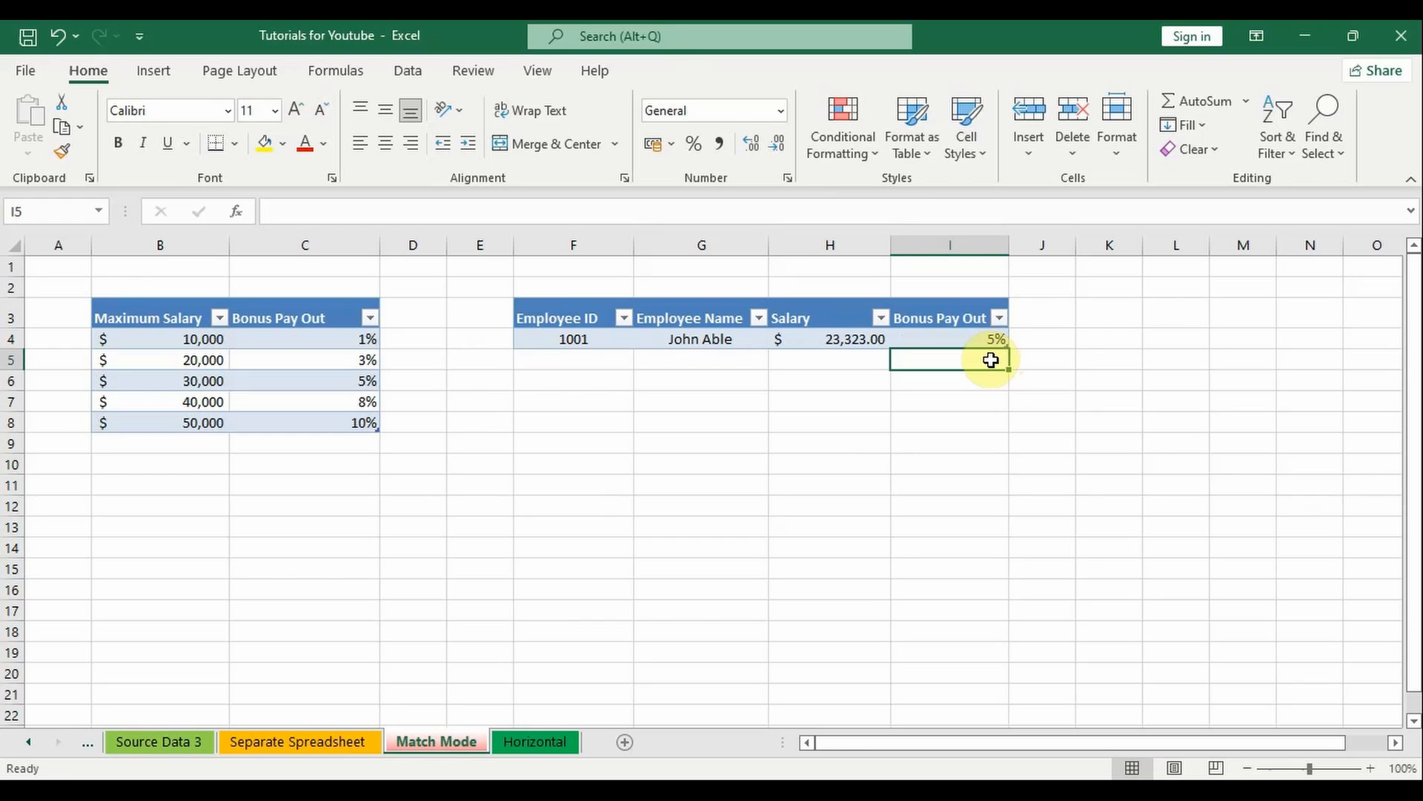
key("Up")
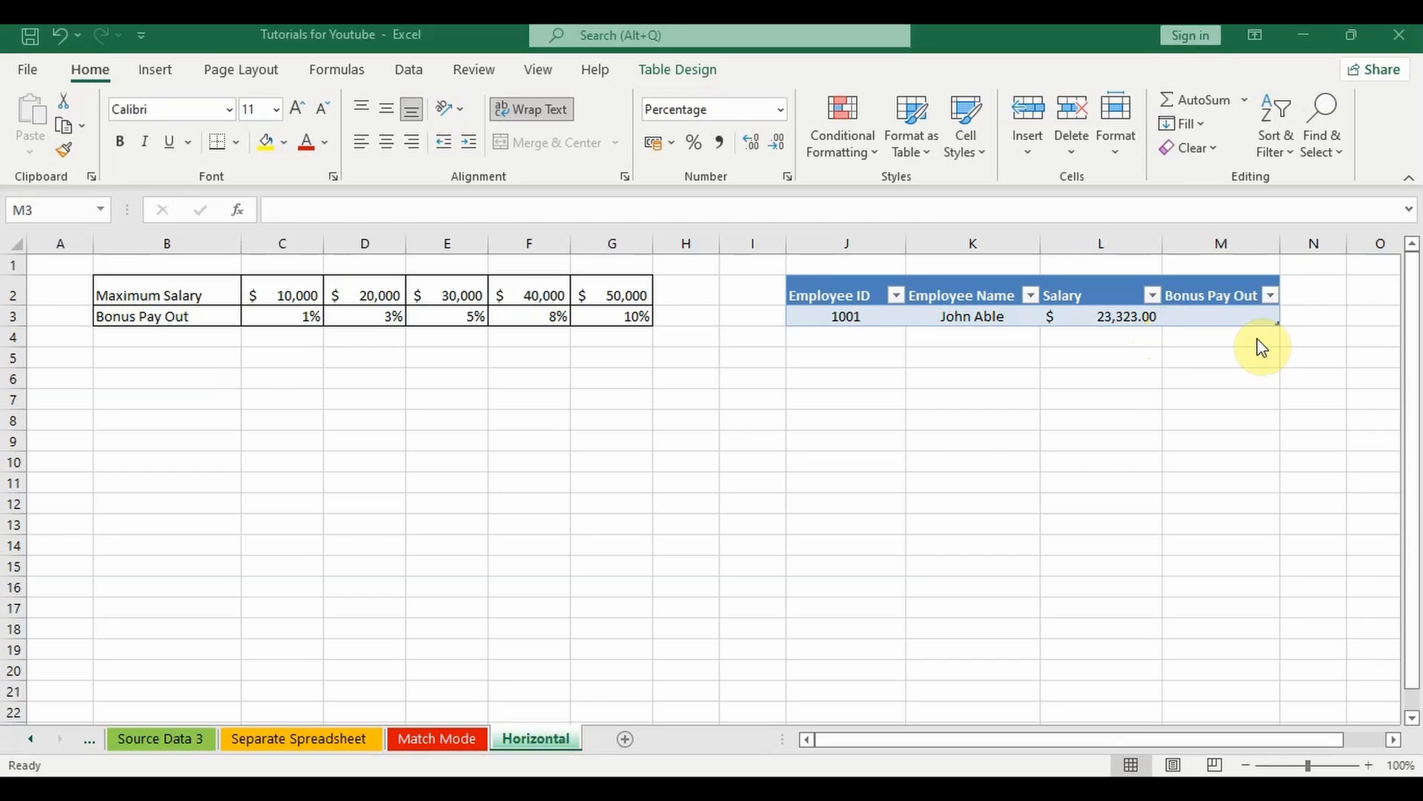
Step: Start an XLOOKUP formula in Bonus Pay Out cell M3 of the Horizontal sheet with the row's Salary as lookup value
double_click(1183, 316)
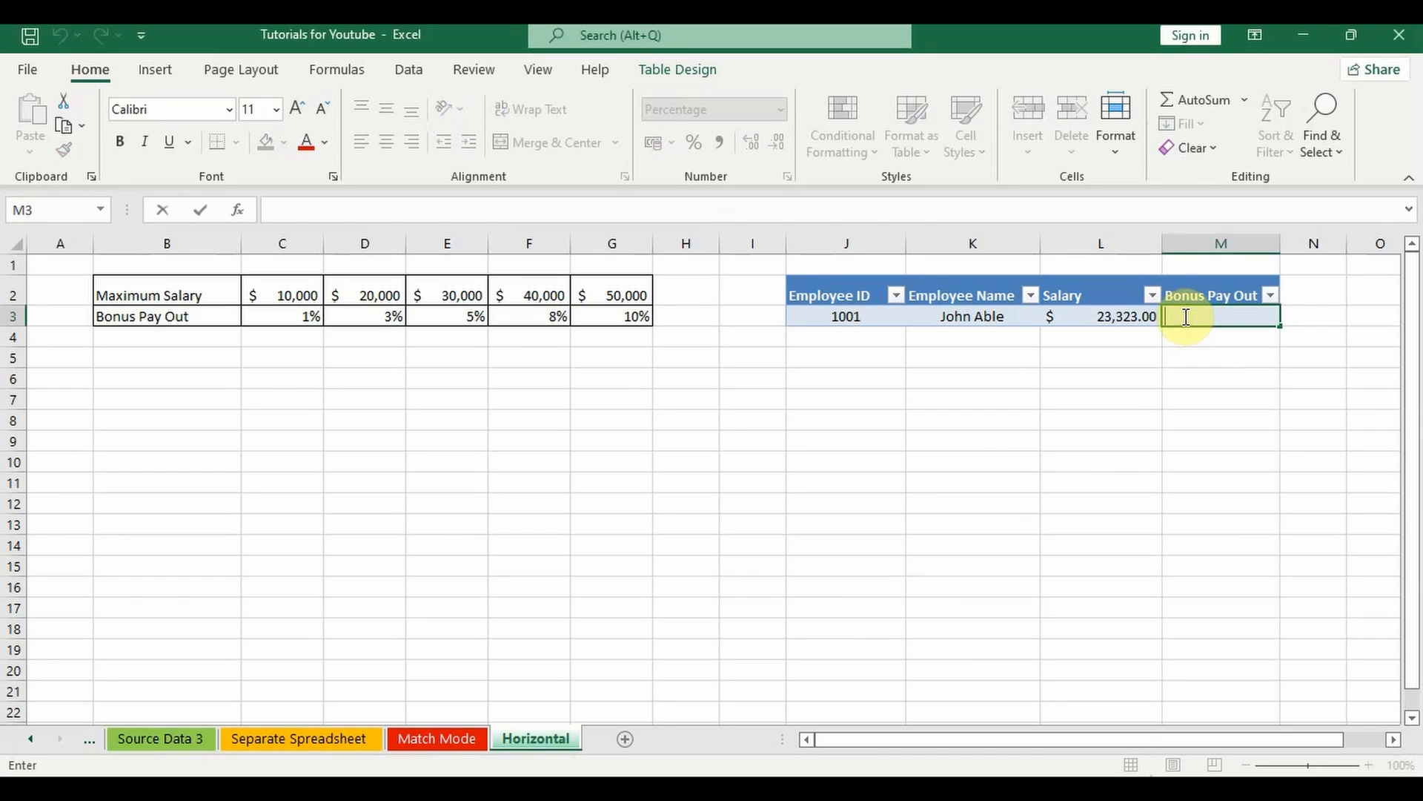
type("=xlo")
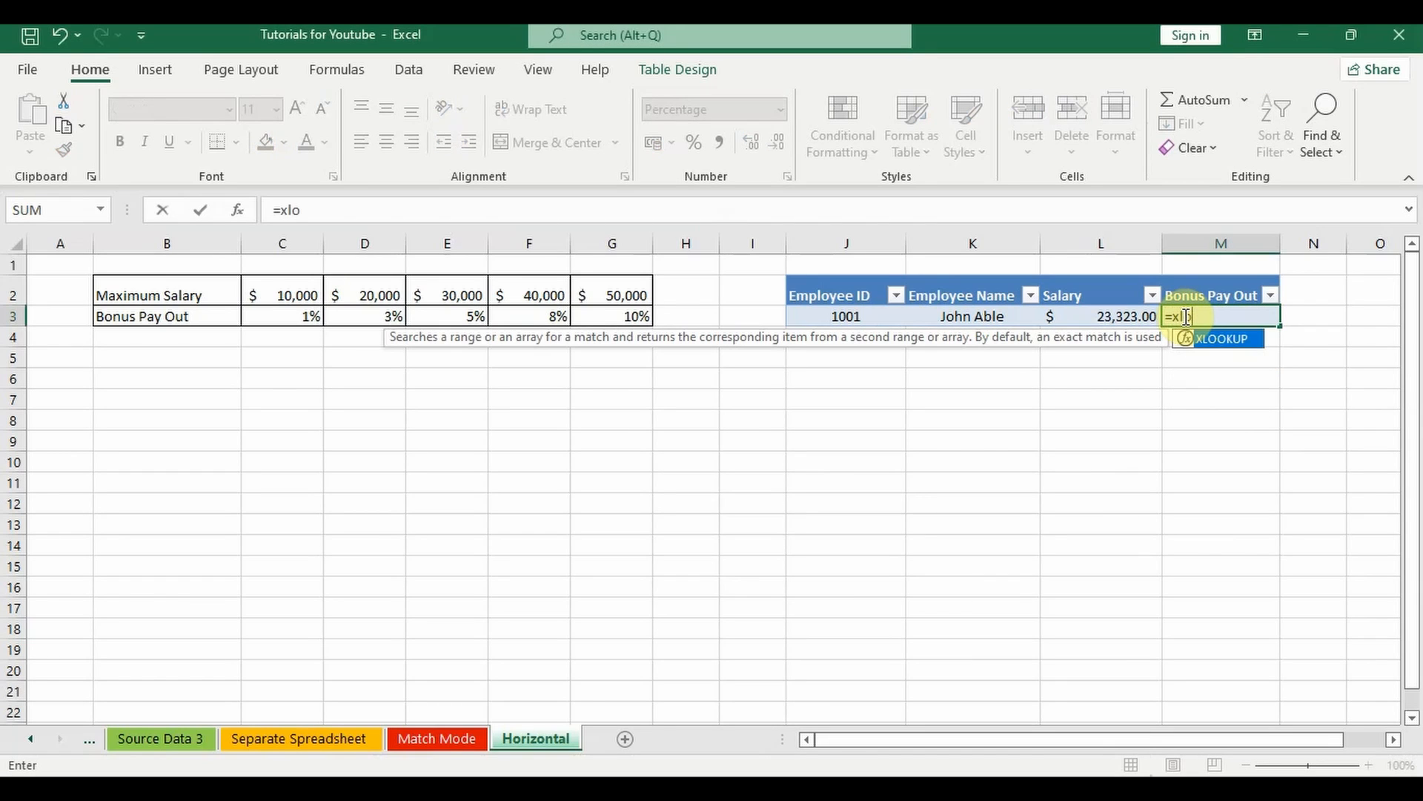
double_click(1220, 338)
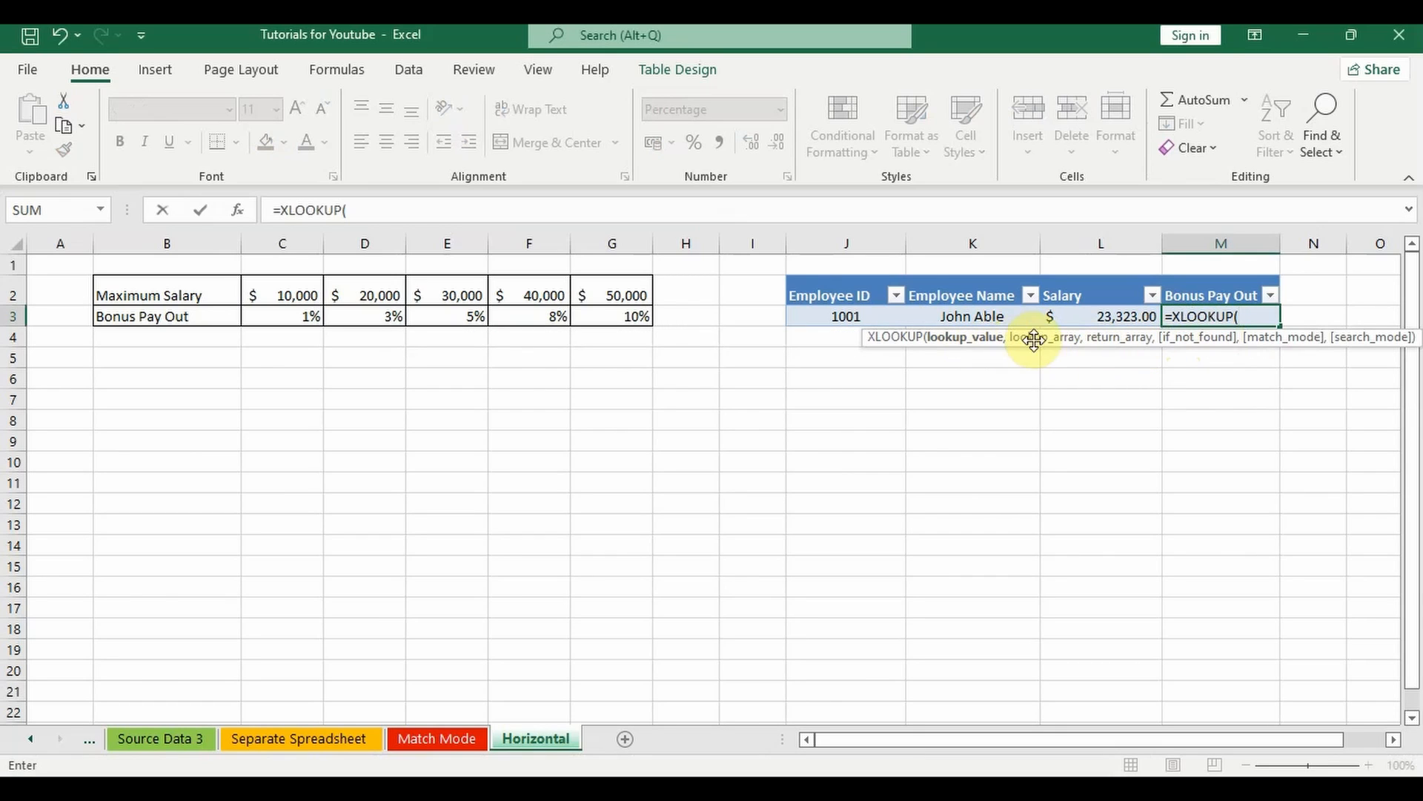
left_click(1135, 315)
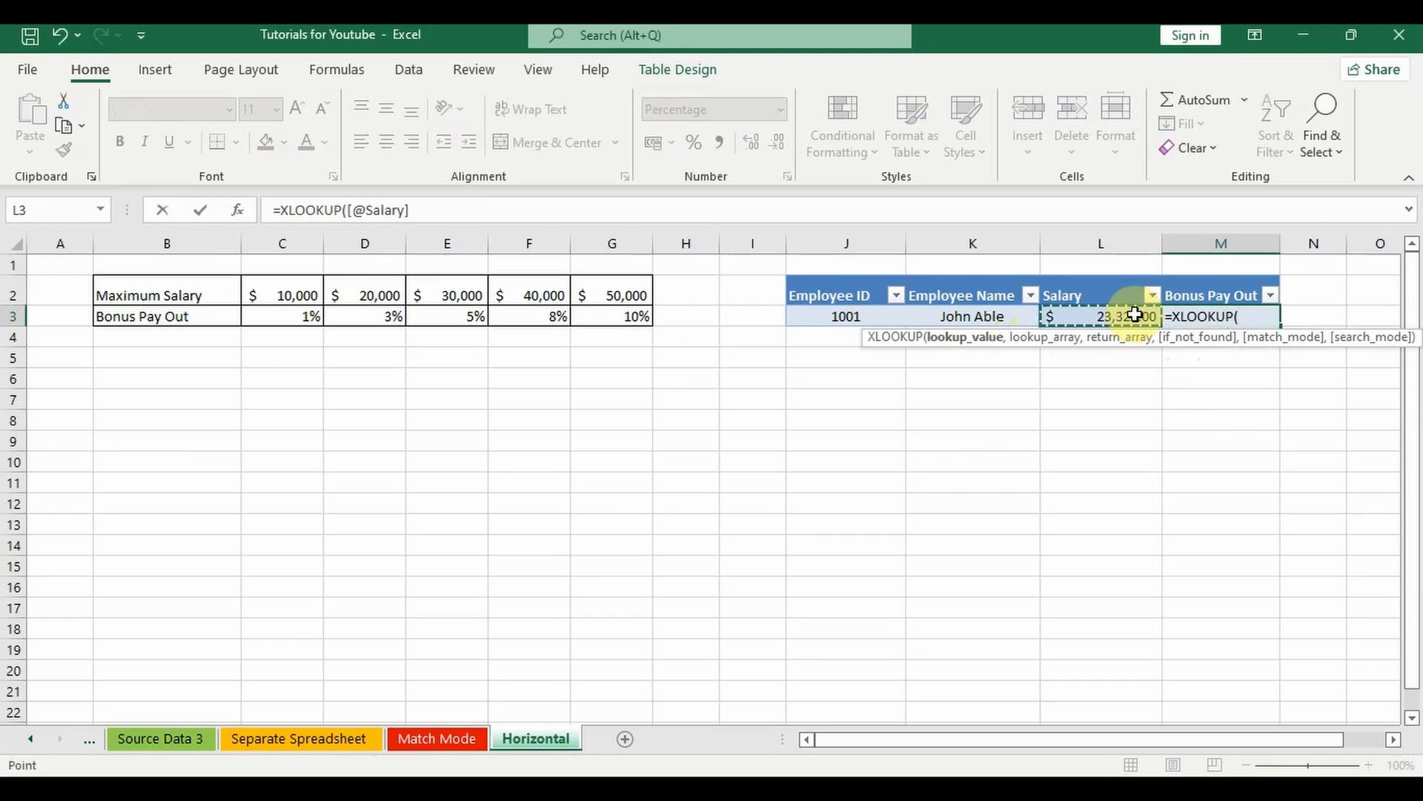
type(",")
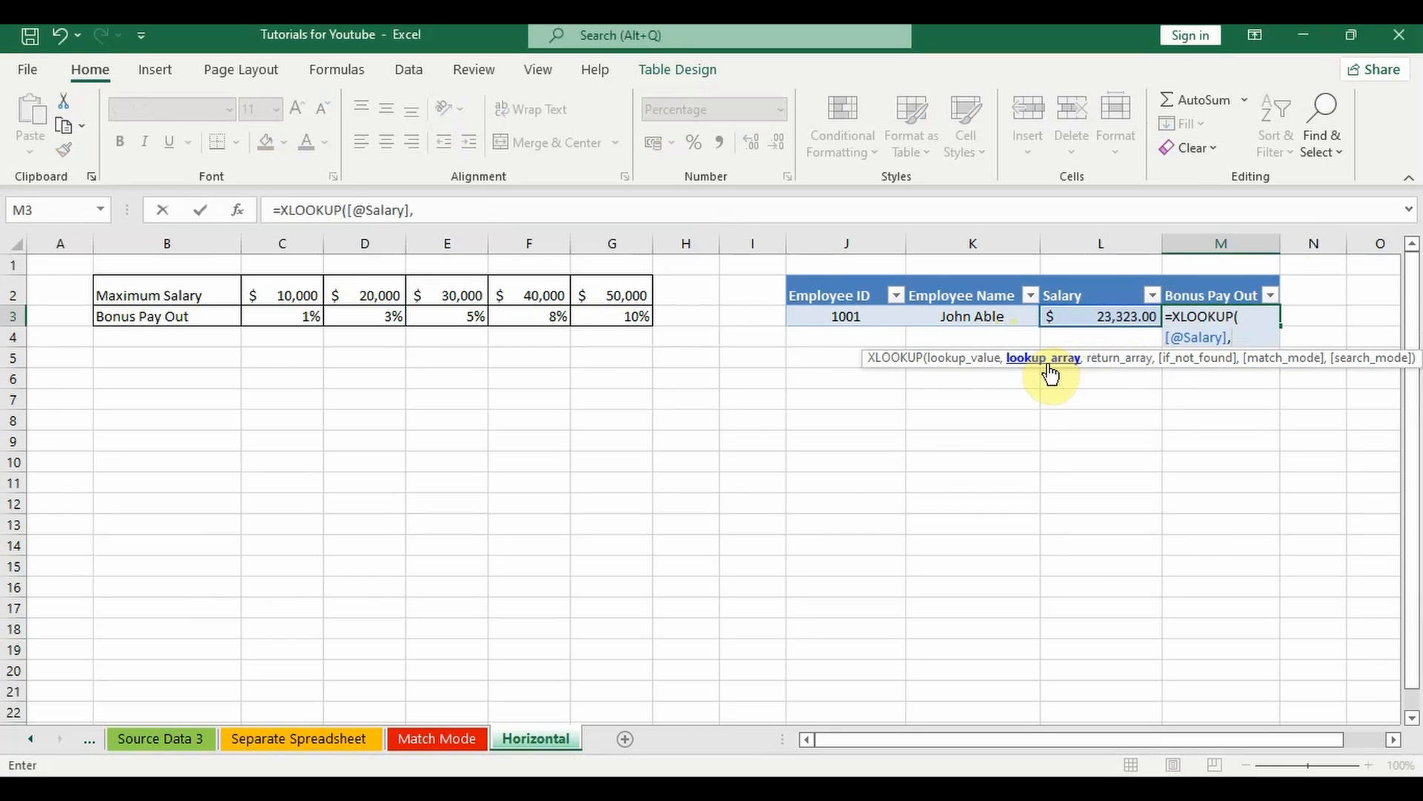
Step: Set the lookup array of the M3 formula to the horizontal Maximum Salary values in C2:G2
left_click(279, 293)
left_click_drag(280, 294, 600, 289)
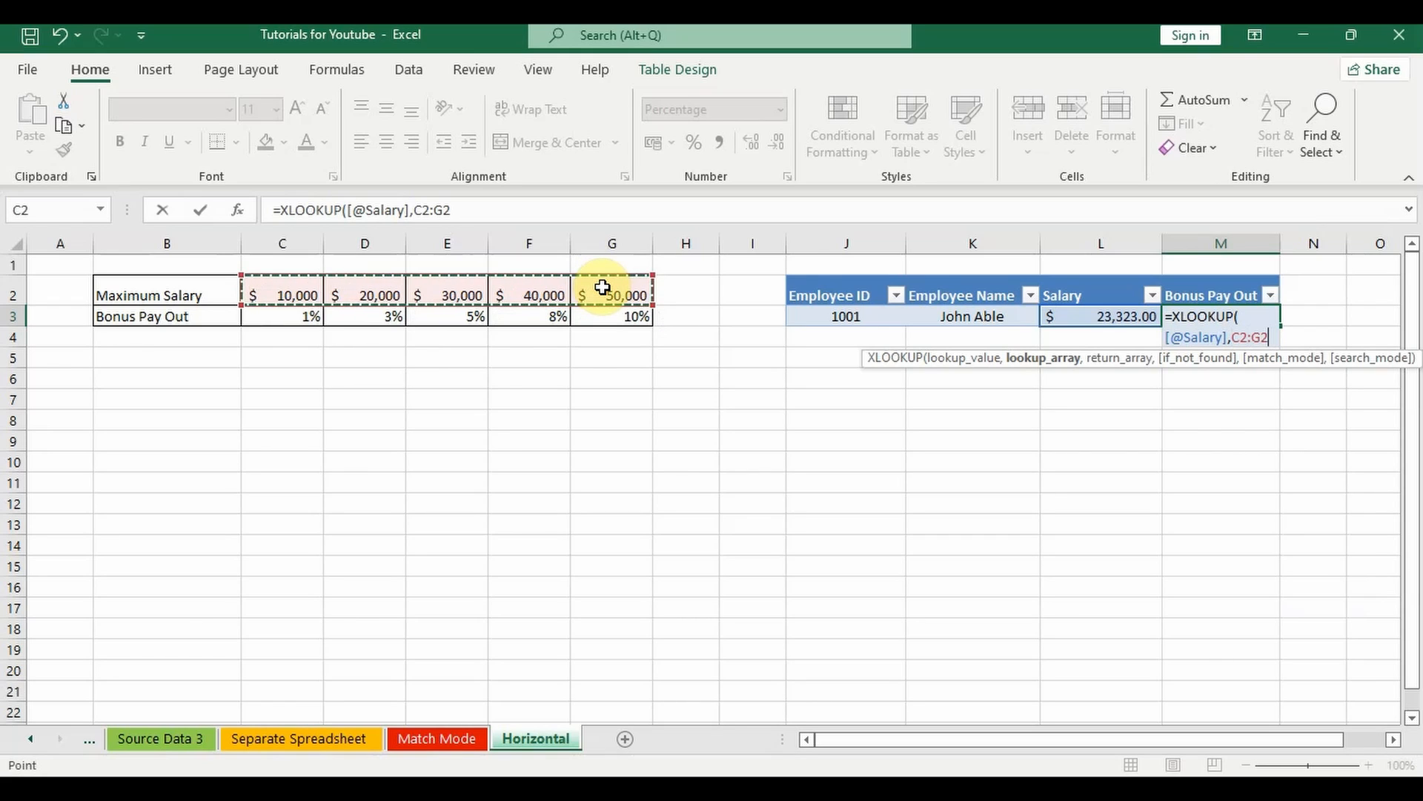
type(",")
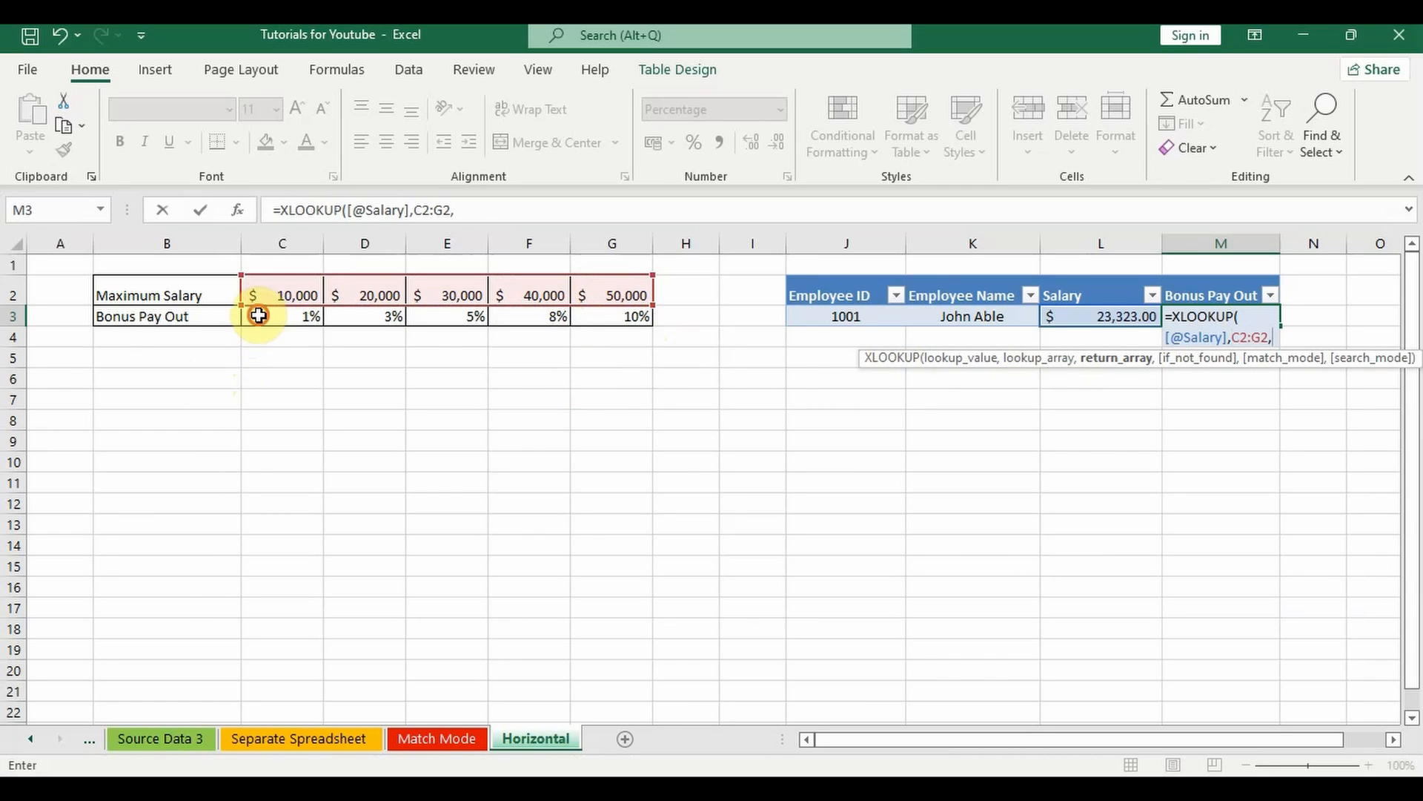
Step: Complete the M3 XLOOKUP formula with return array C3:G3, an empty not-found argument and match mode -1, exact match or next smaller item
left_click_drag(258, 315, 604, 317)
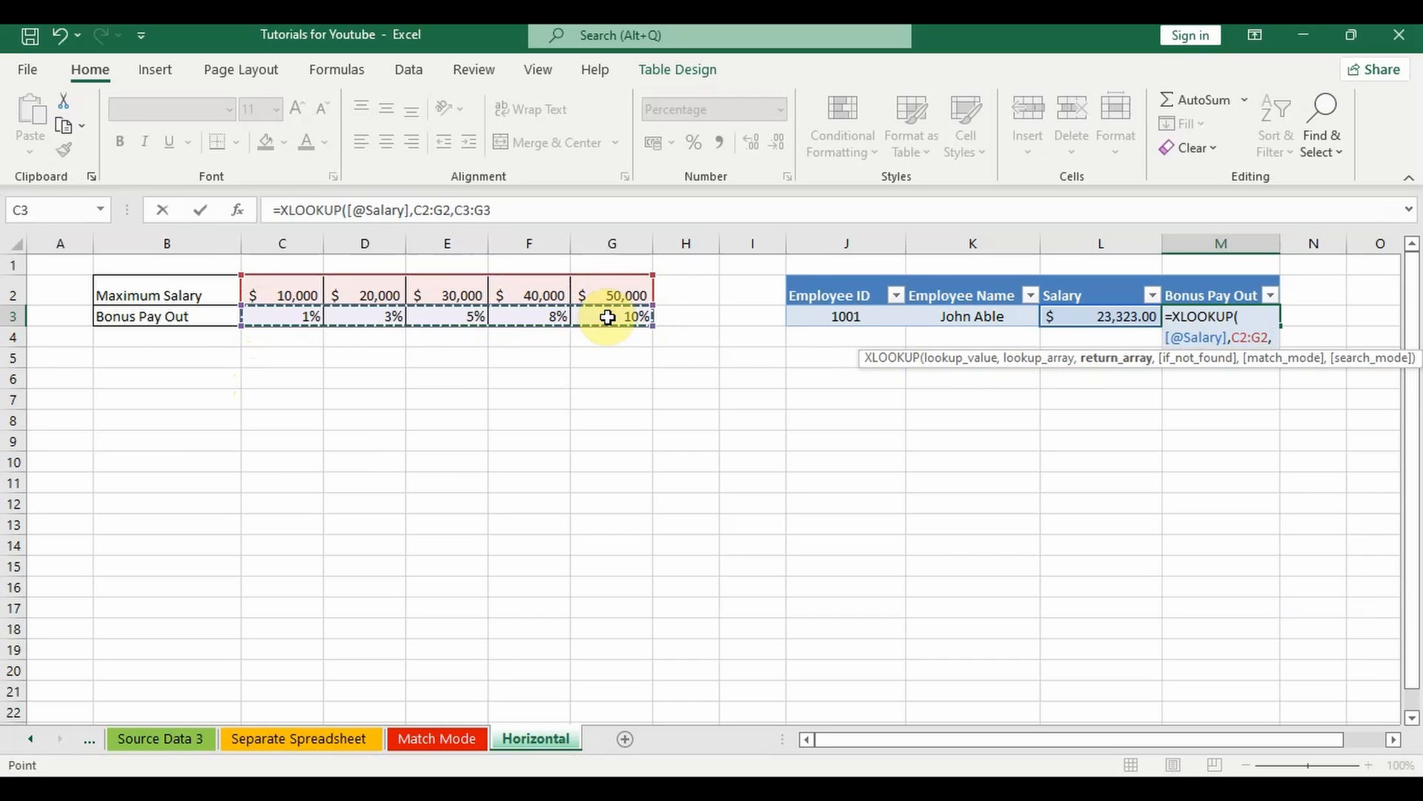
type(",")
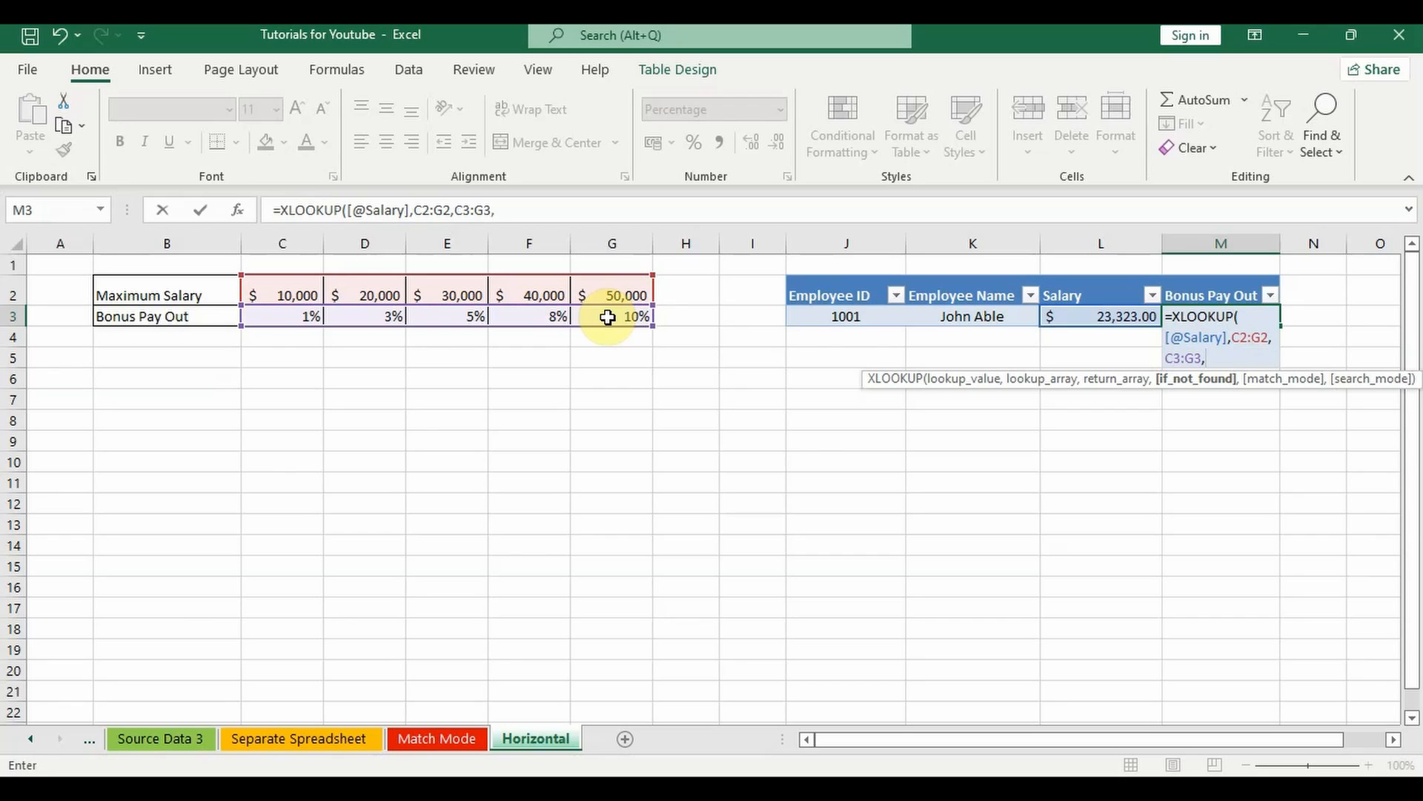
type(",-")
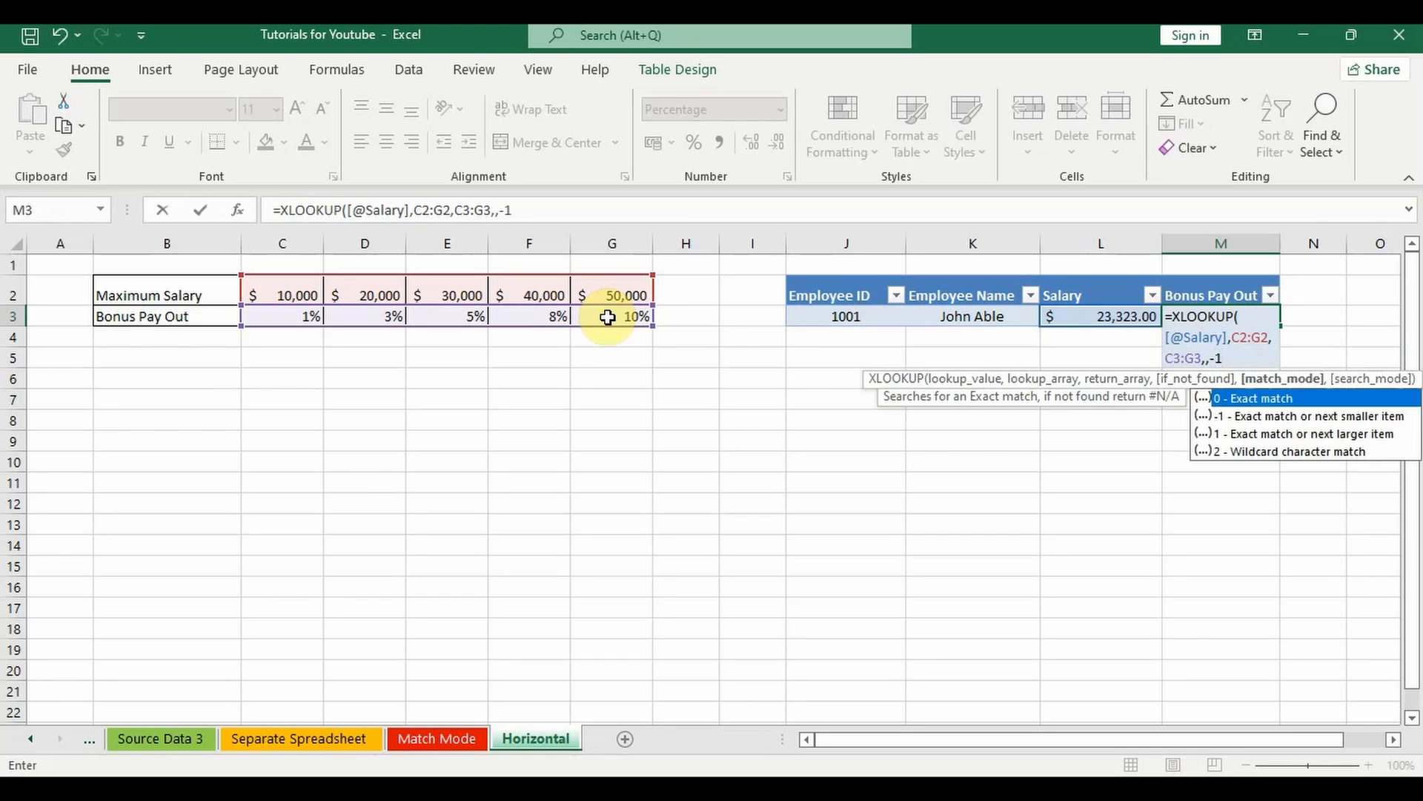
type("1")
key("Return")
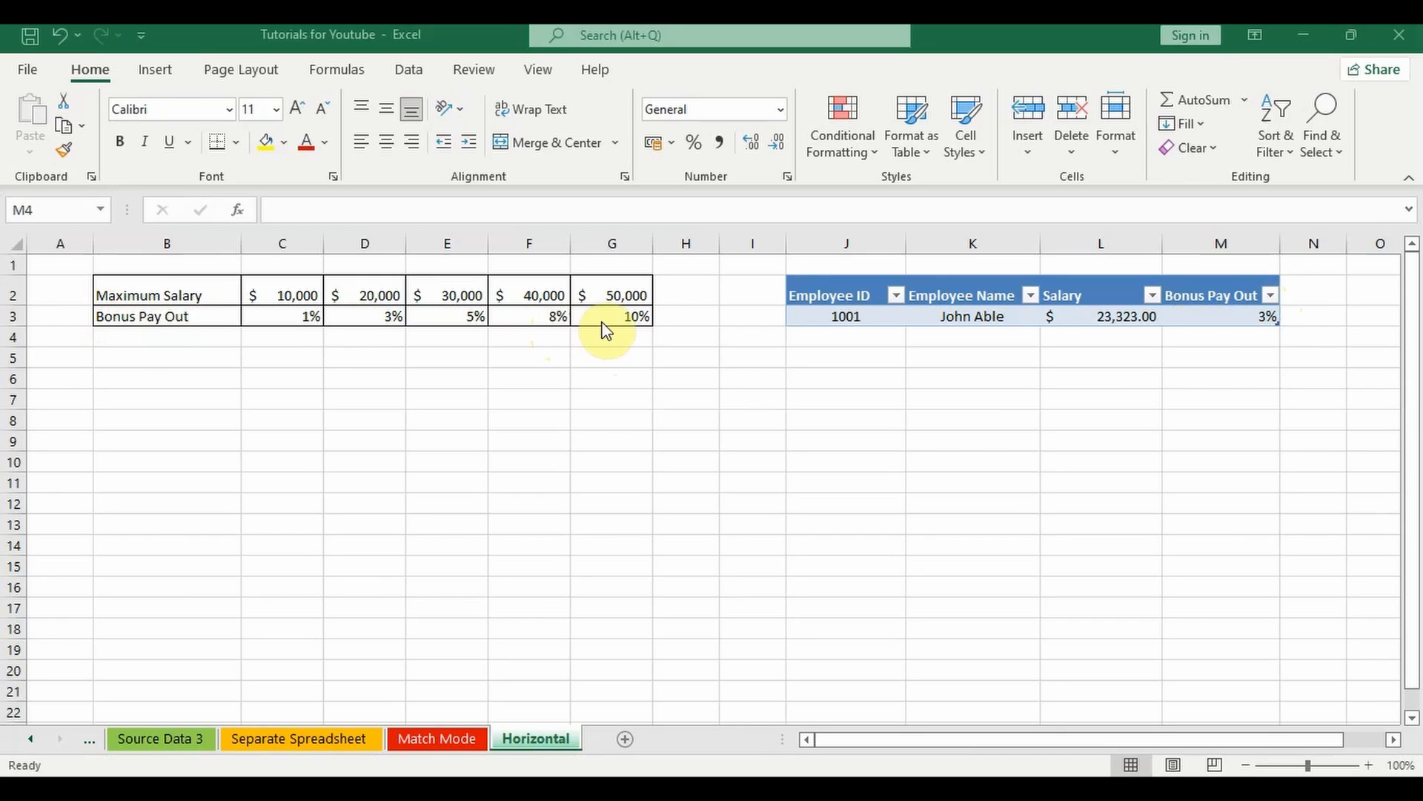
Step: Change the match mode of the Bonus Pay Out formula in M3 to 1, exact match or next larger item
left_click(1248, 320)
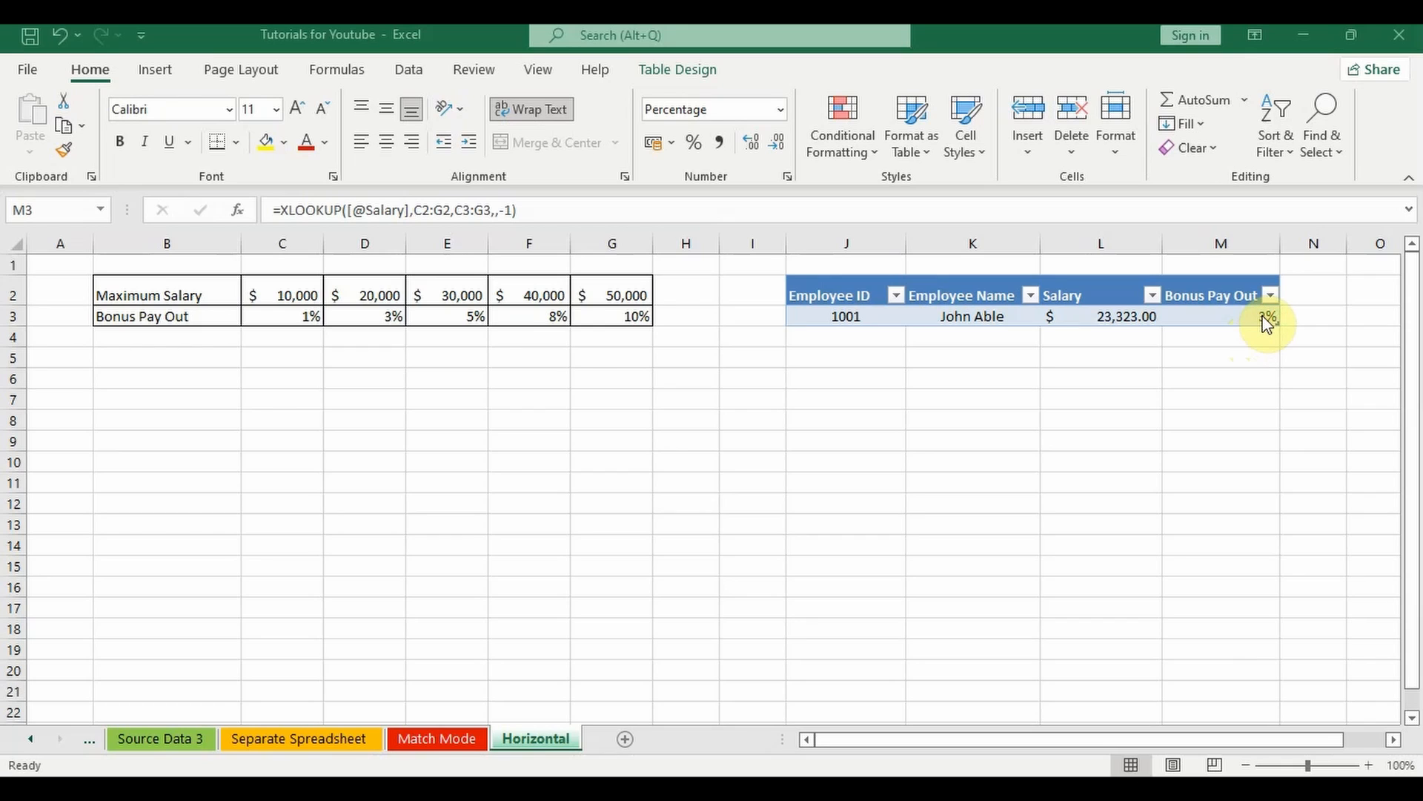
double_click(1268, 324)
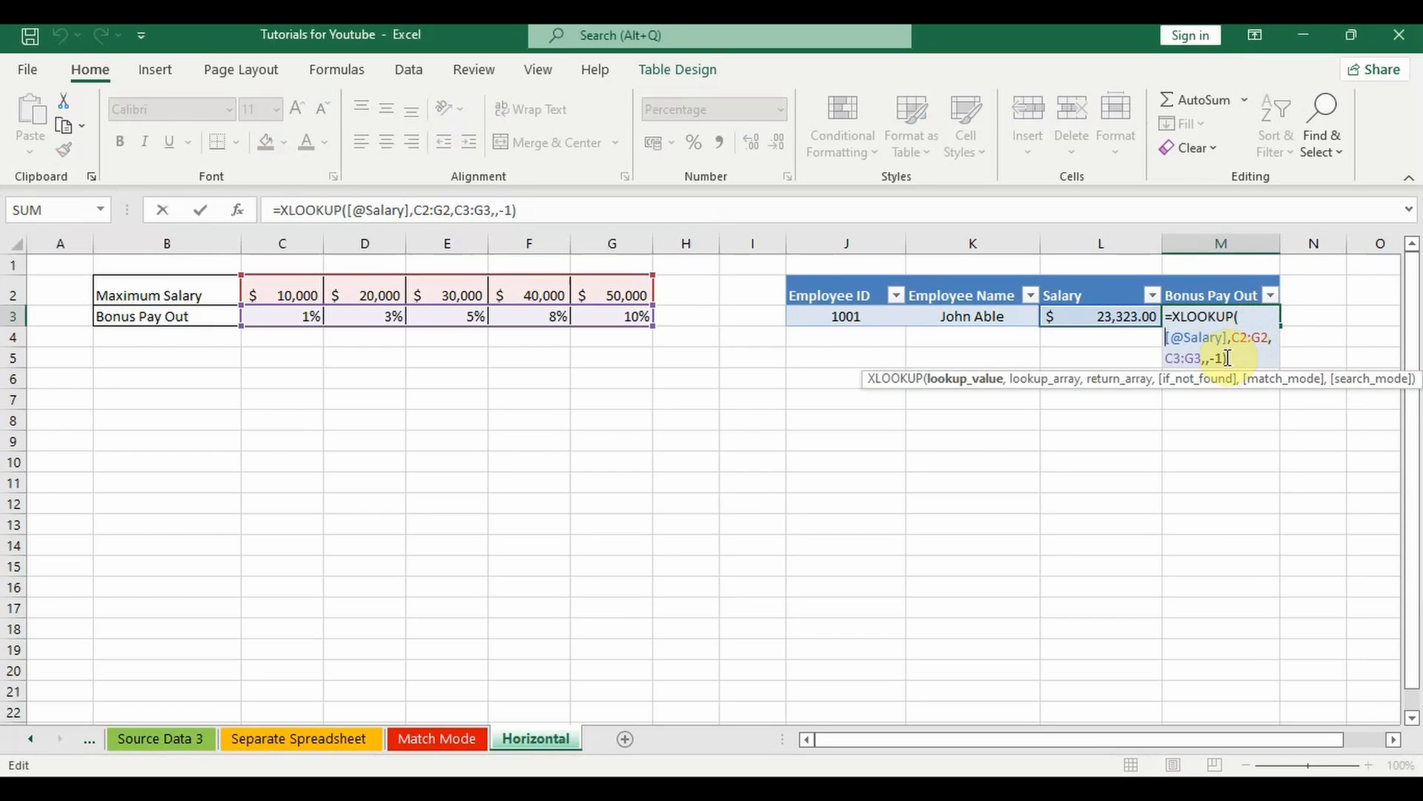
left_click(1219, 358)
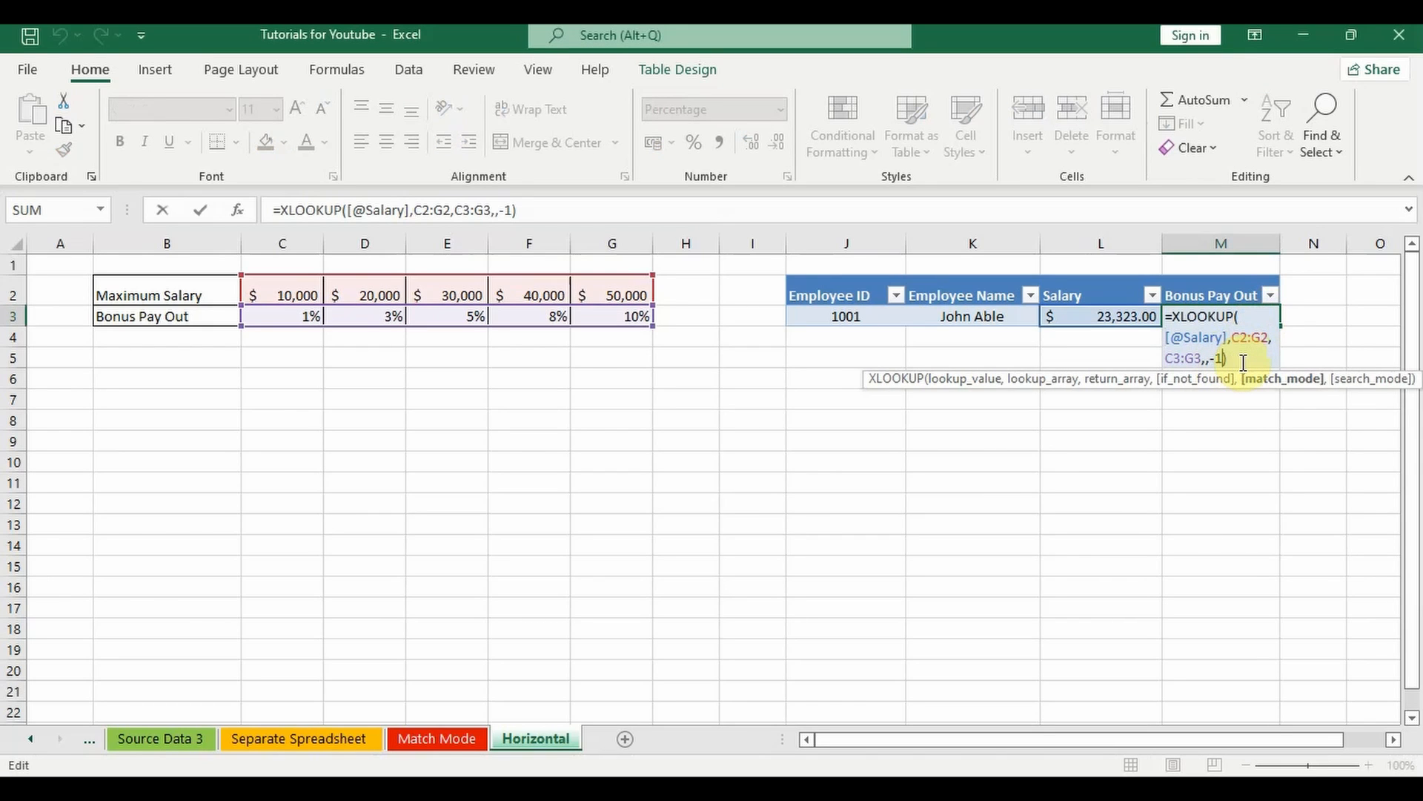
key("BackSpace")
key("BackSpace")
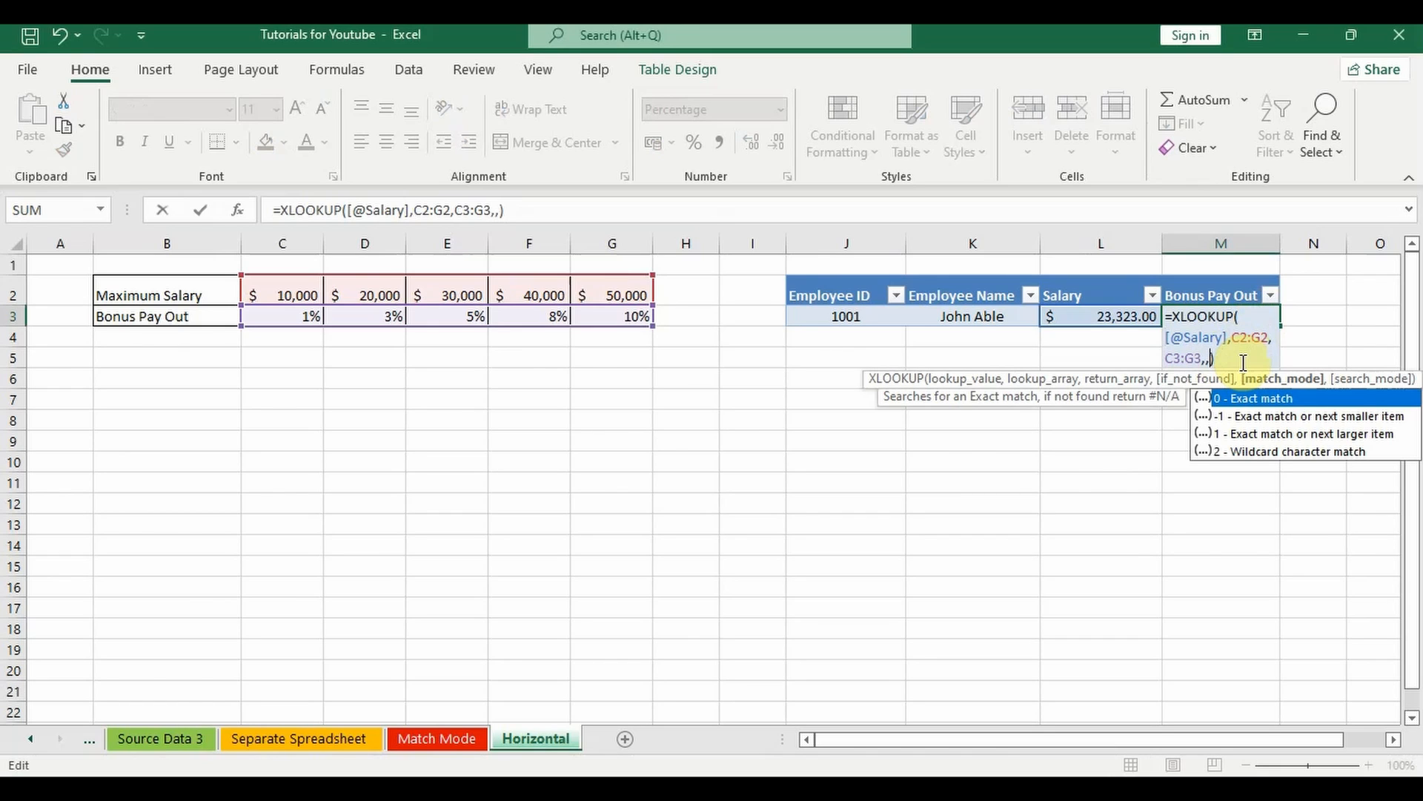
type("1")
key("Return")
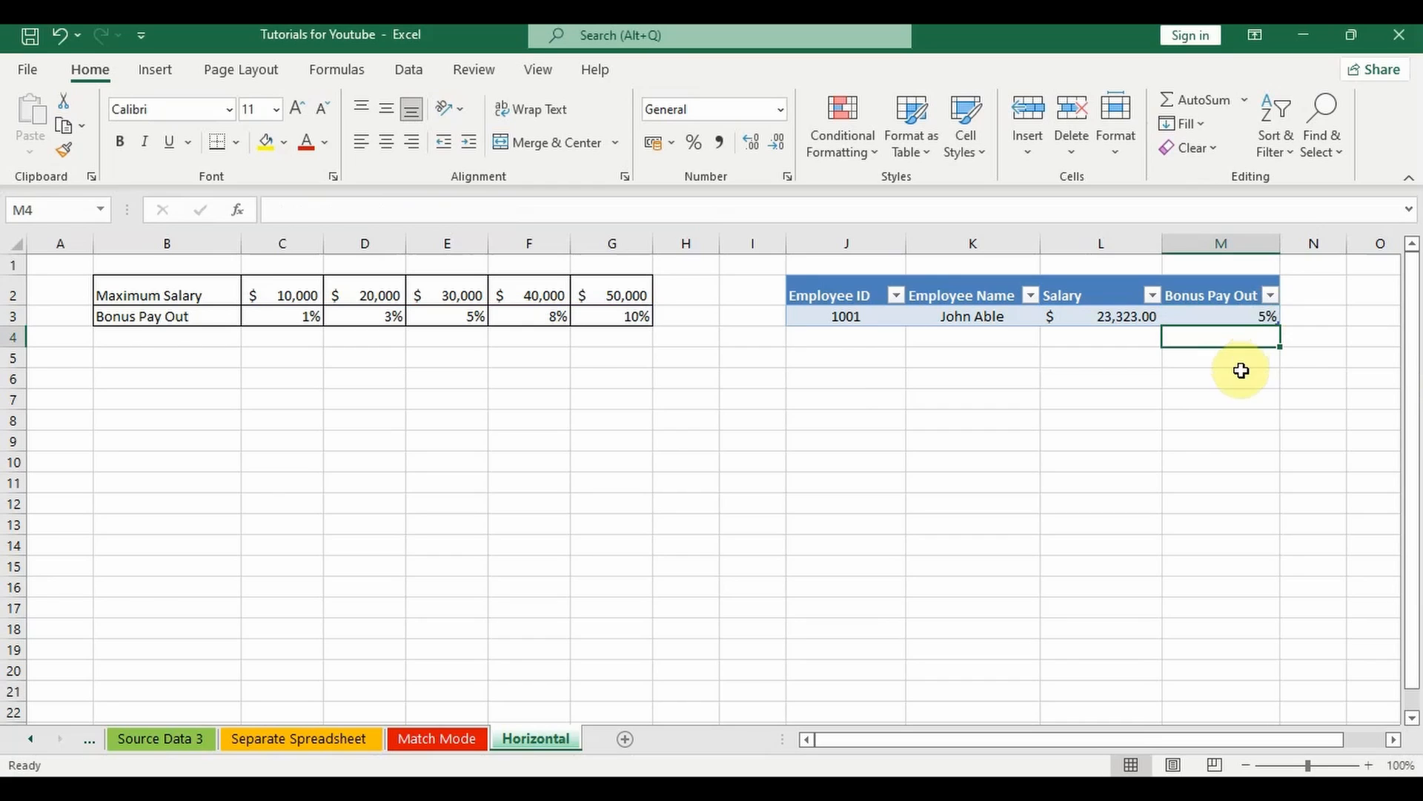